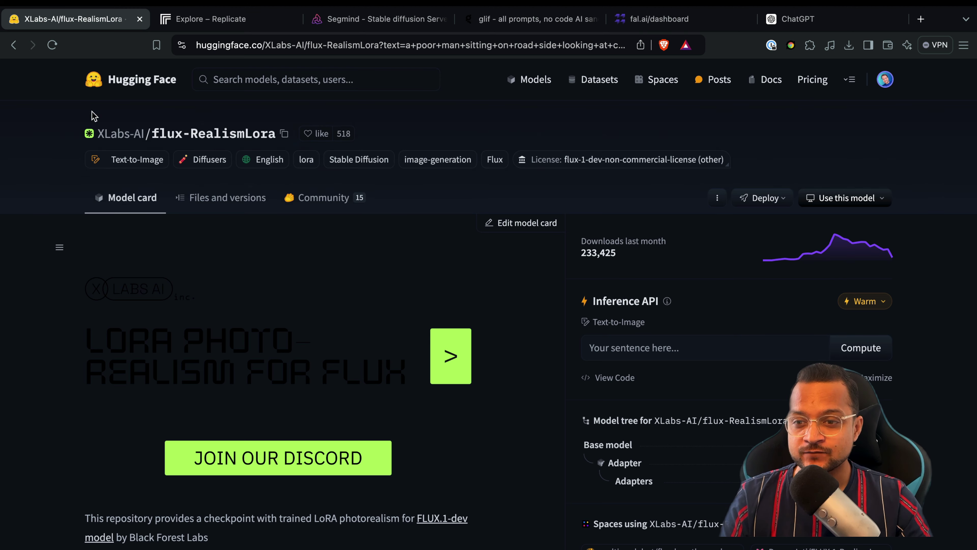
From the Hugging Face home page, search for "flux realis" and open the XLabs-AI/flux-RealismLora model page.
left_click(123, 81)
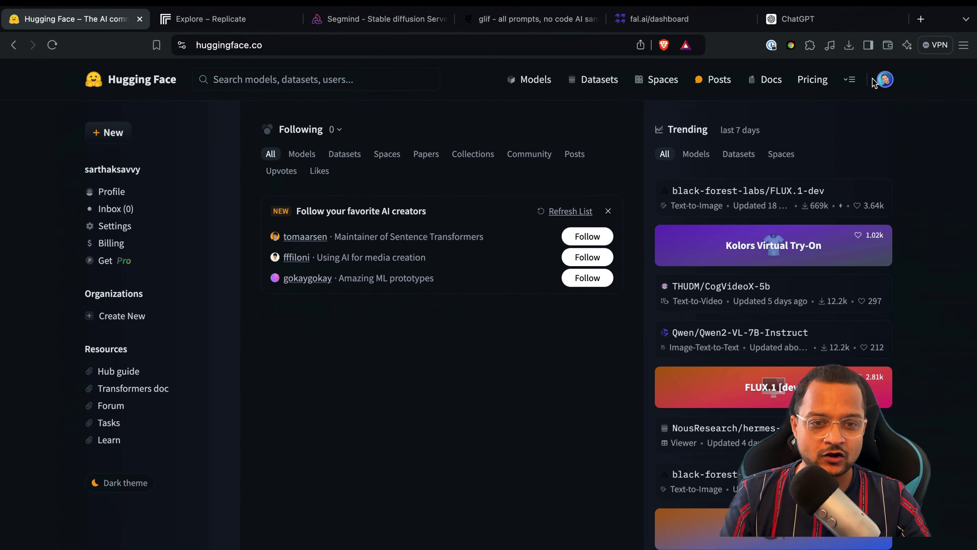
left_click(882, 81)
left_click(883, 81)
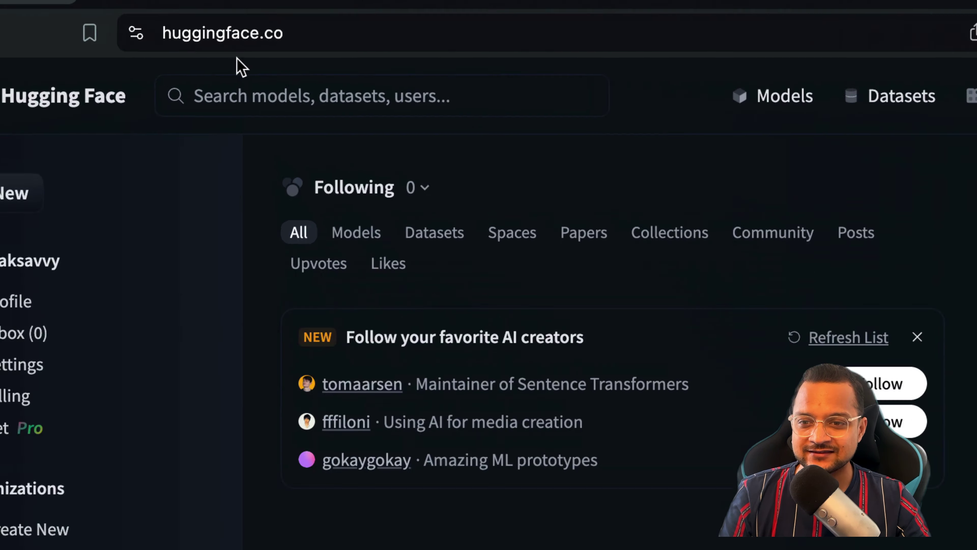
left_click(279, 130)
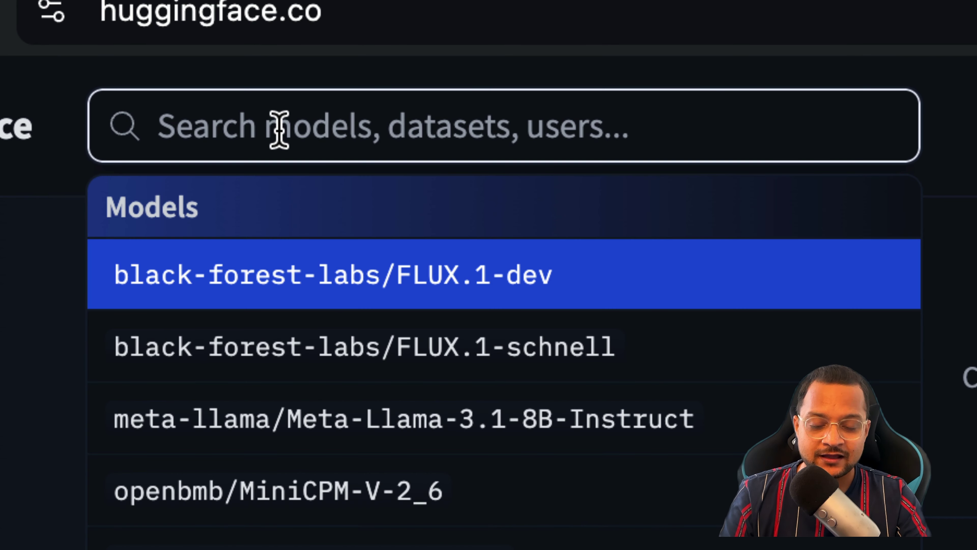
type("flux ")
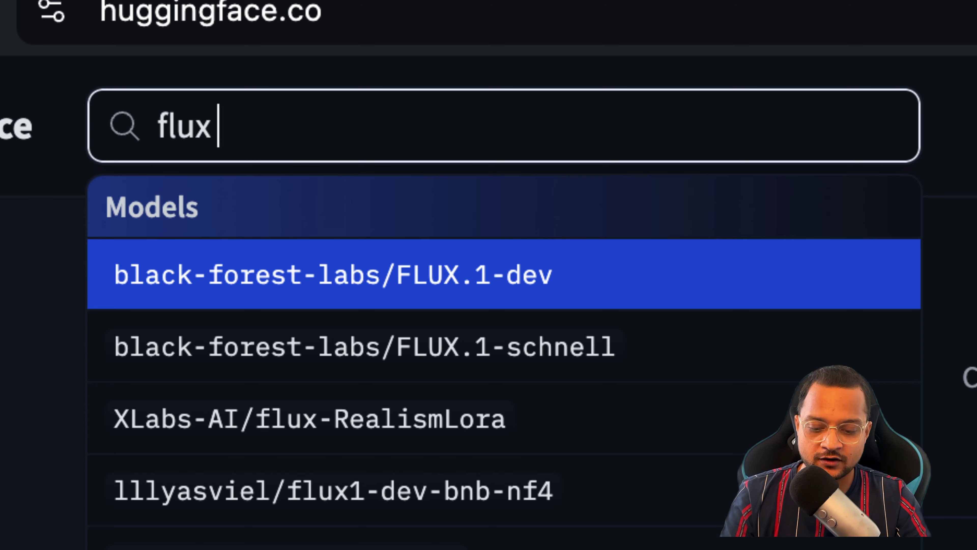
type("realis")
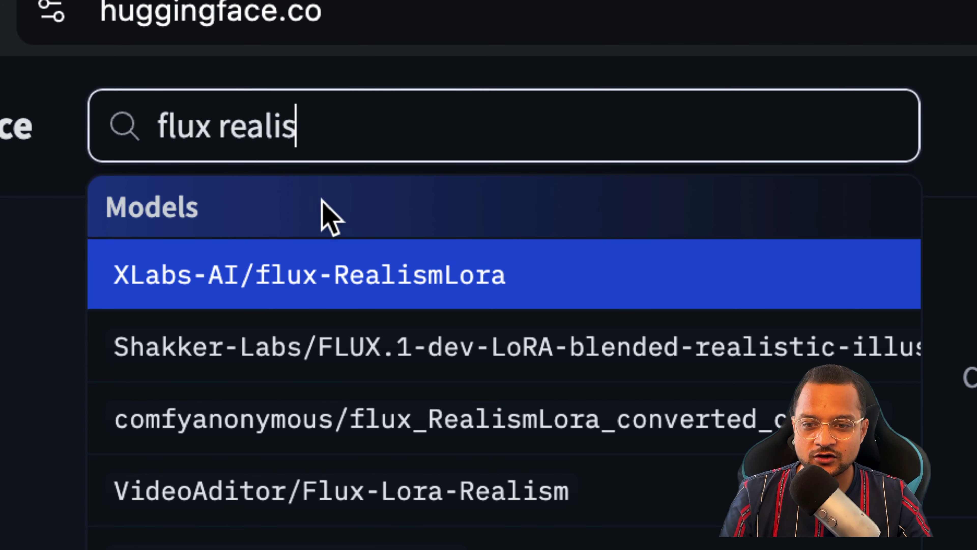
left_click(337, 272)
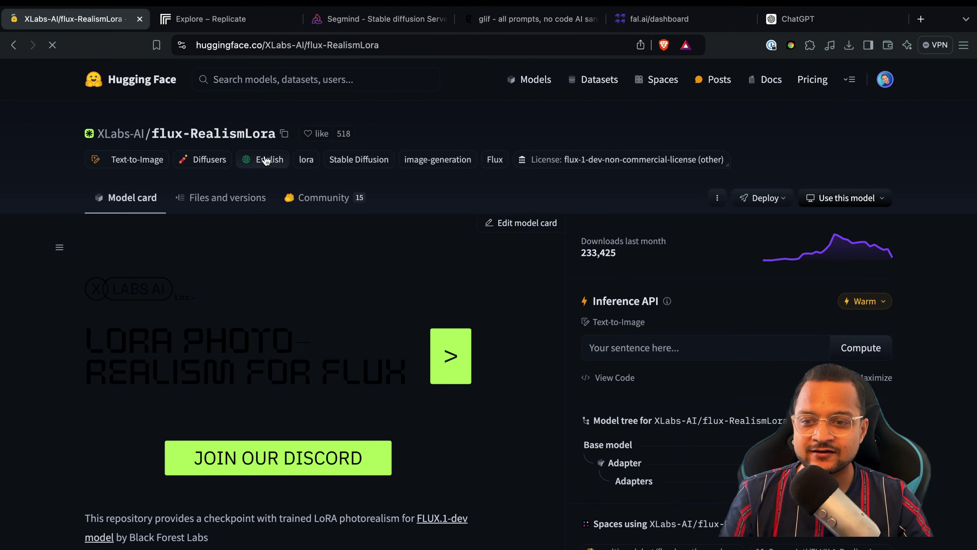
Check the Inference API's Warm status details on the flux-RealismLora model page.
scroll(816, 286, "down", 3)
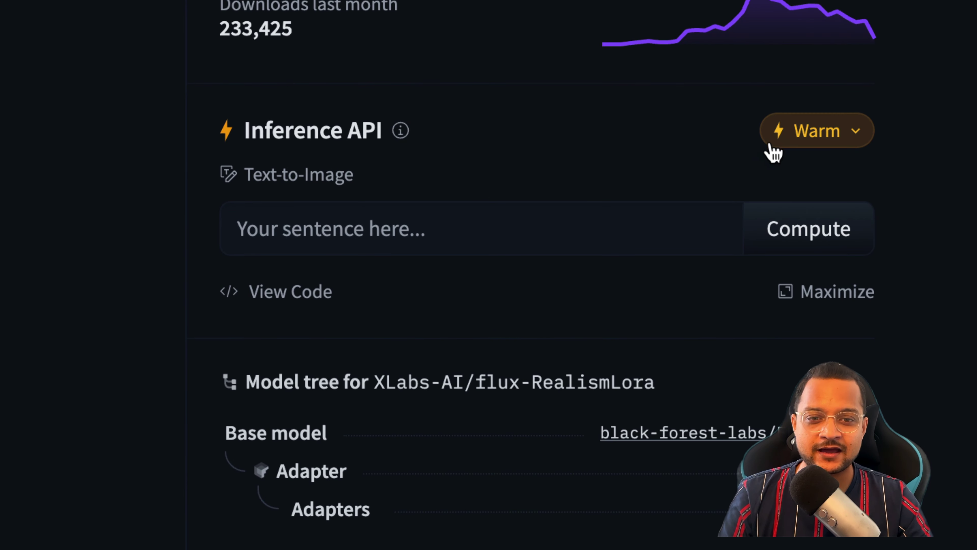
left_click(779, 143)
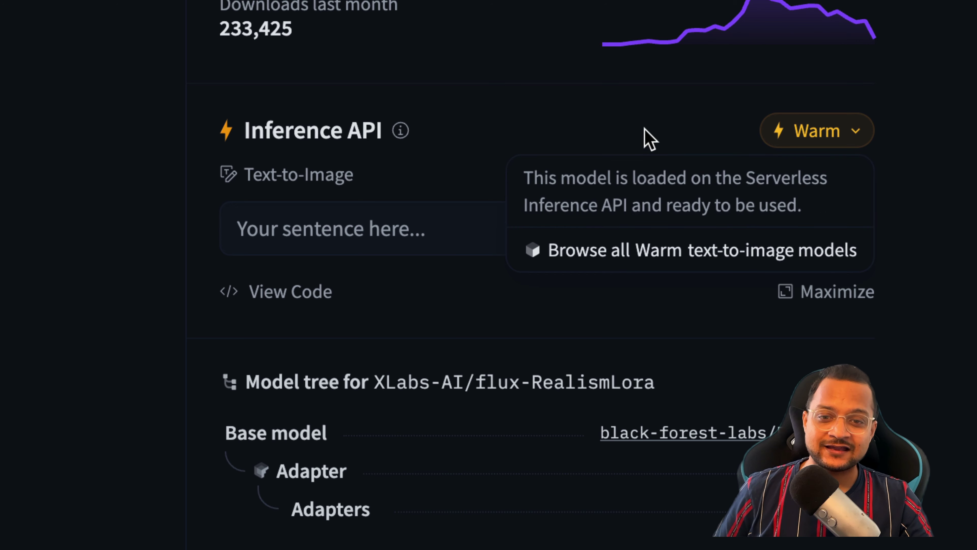
left_click(648, 139)
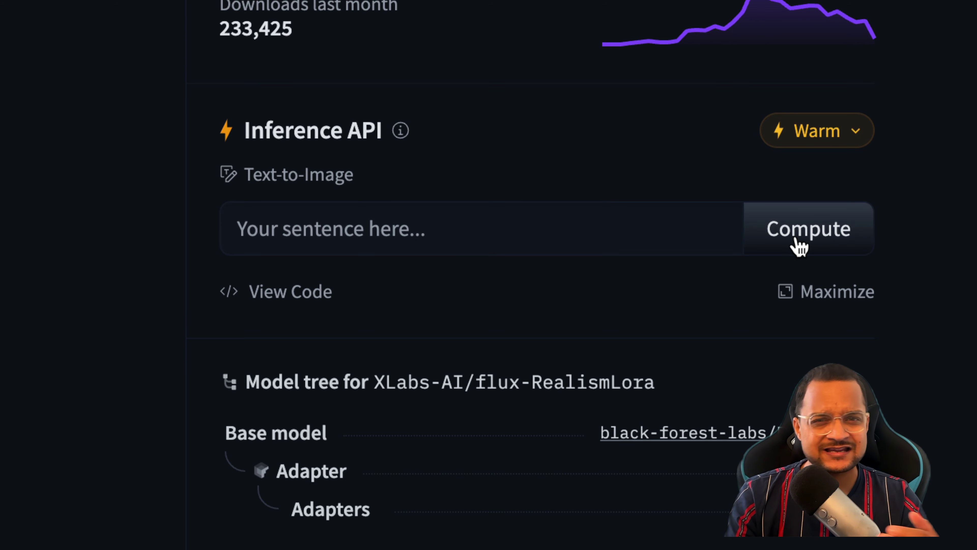
Enter the text-to-image prompt "a poor man sitting on road side looking at camera with white beard and gray hairs".
left_click(565, 247)
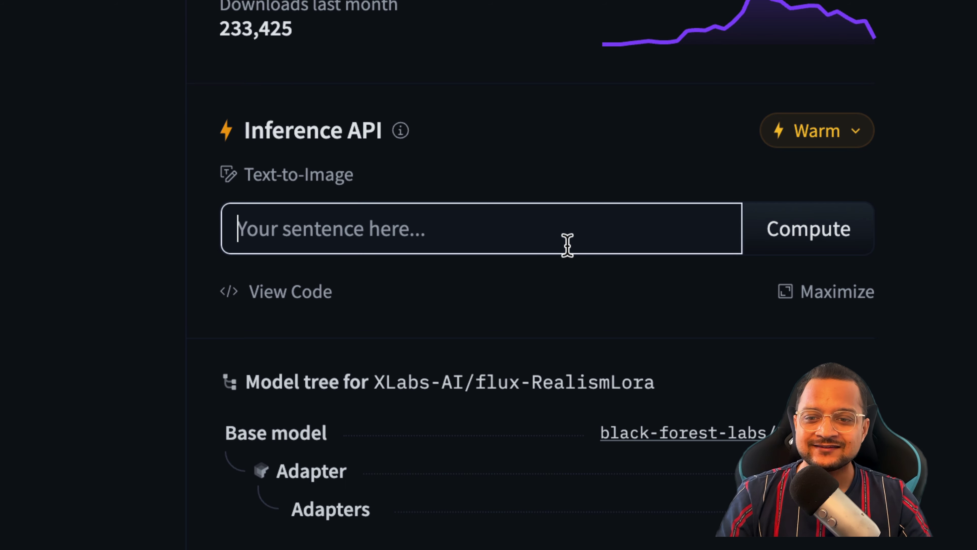
key("ctrl+v")
key("Home")
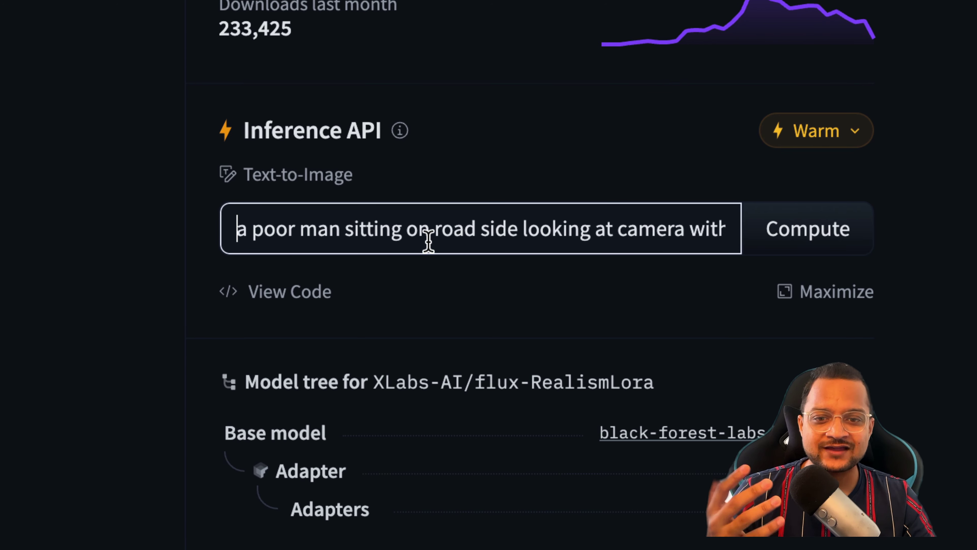
left_click_drag(604, 233, 748, 237)
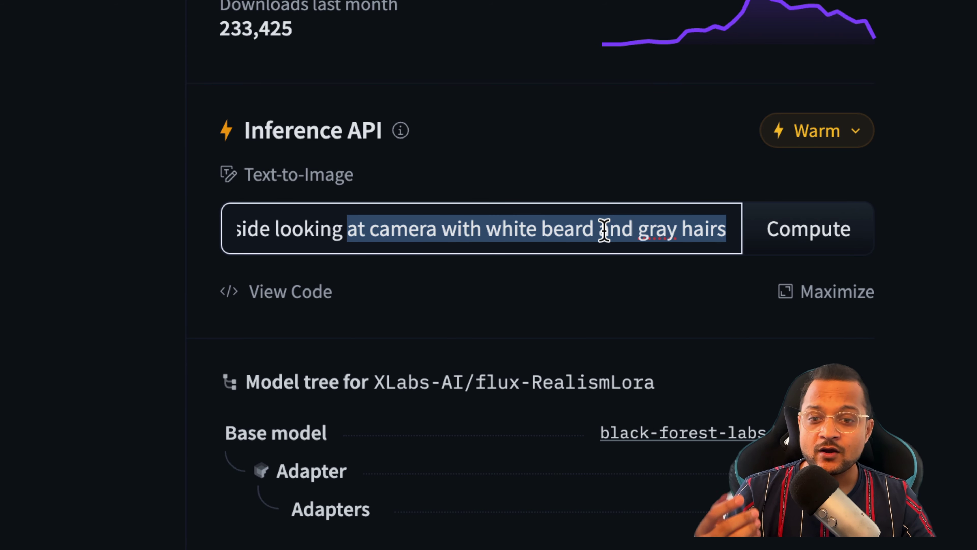
left_click(623, 235)
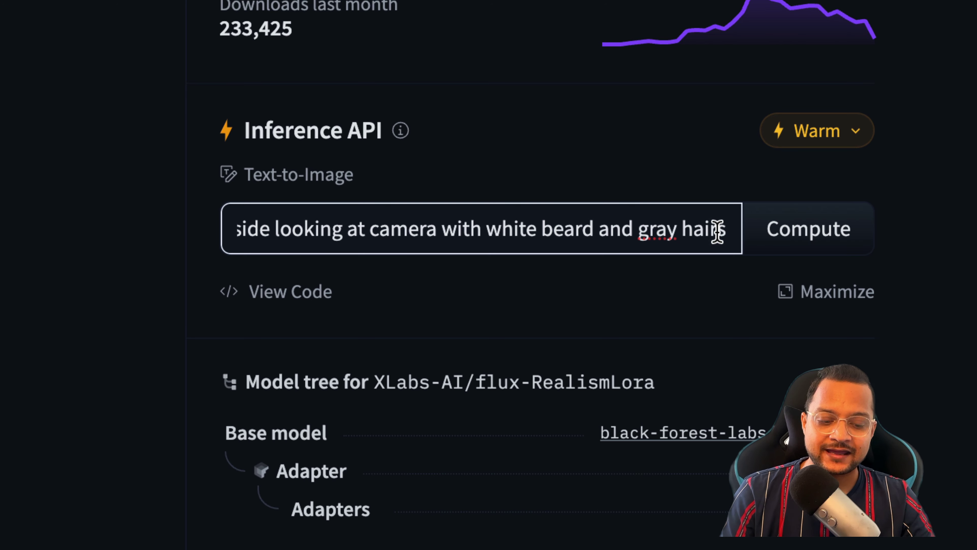
Change the prompt's ending to "grey hair", generate the image and view the result.
key("BackSpace")
type("e")
key("End")
key("BackSpace")
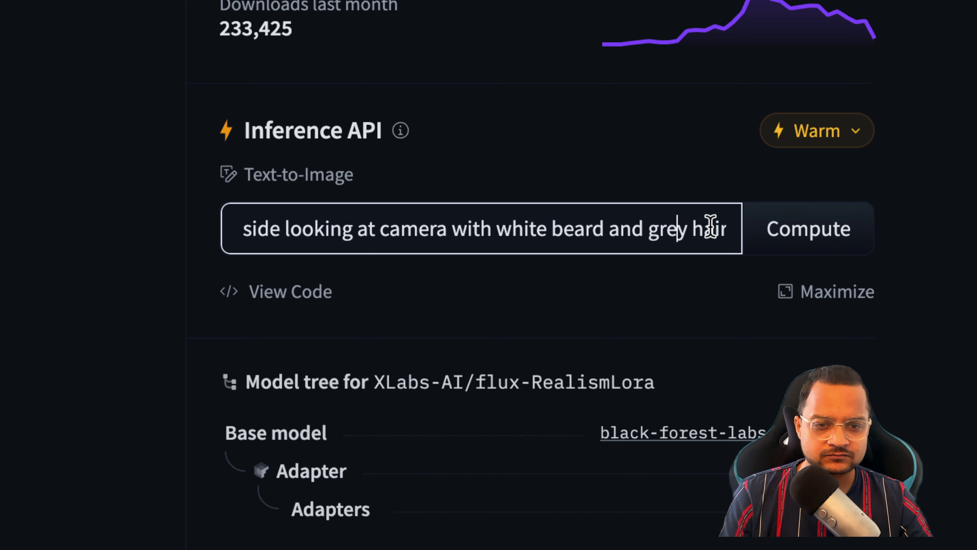
left_click(788, 231)
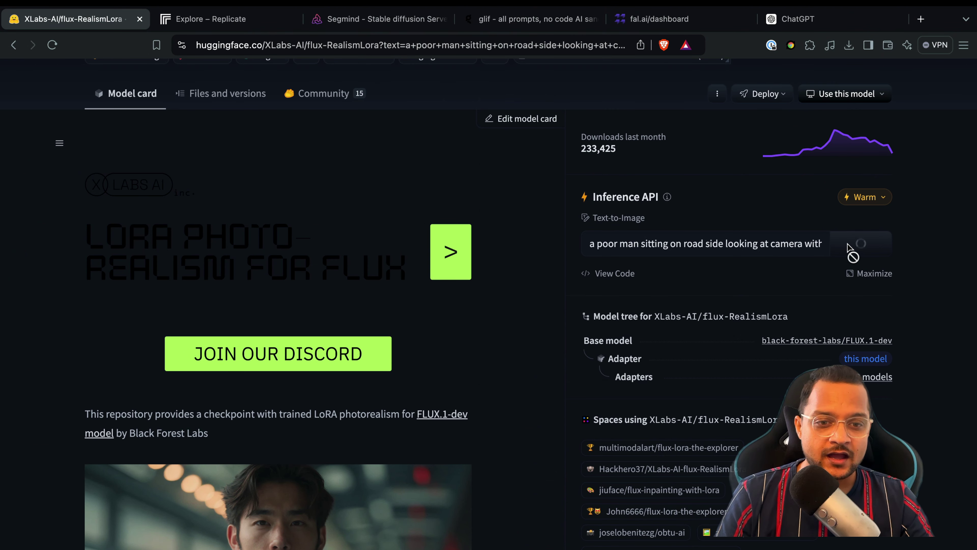
scroll(848, 246, "down", 1)
scroll(685, 438, "down", 2)
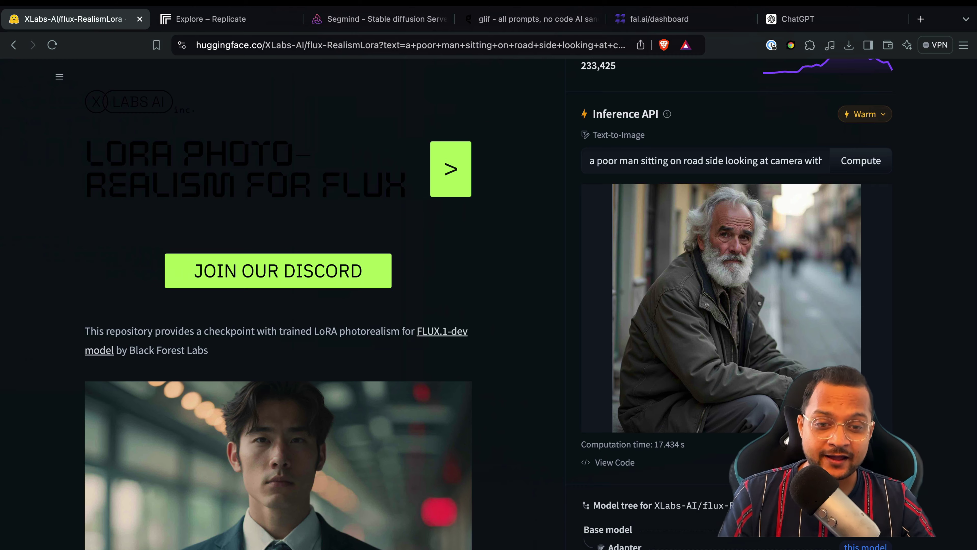
scroll(717, 453, "up", 4)
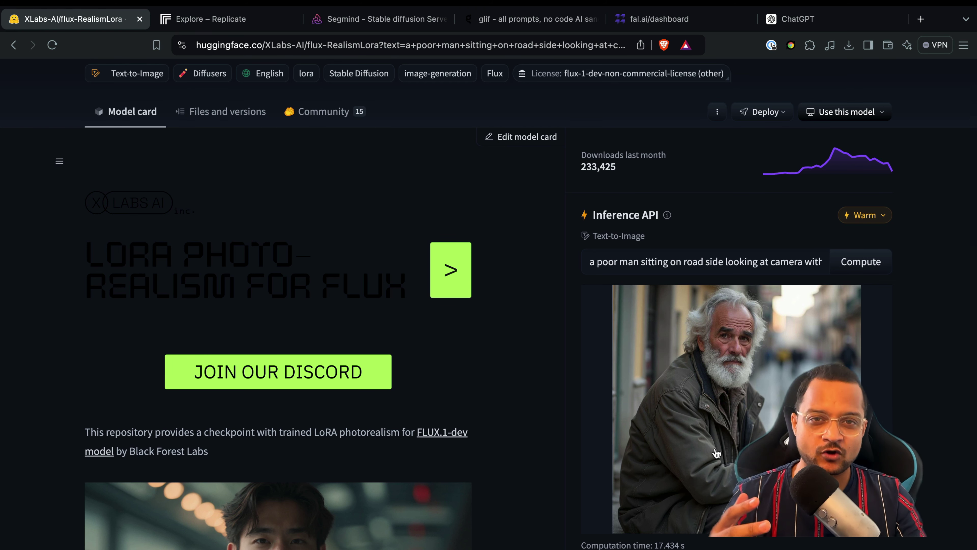
Switch to ChatGPT and submit "a poor man sitting on road side looking at camera with white beard and gray hairs" for enhancement.
left_click(763, 263)
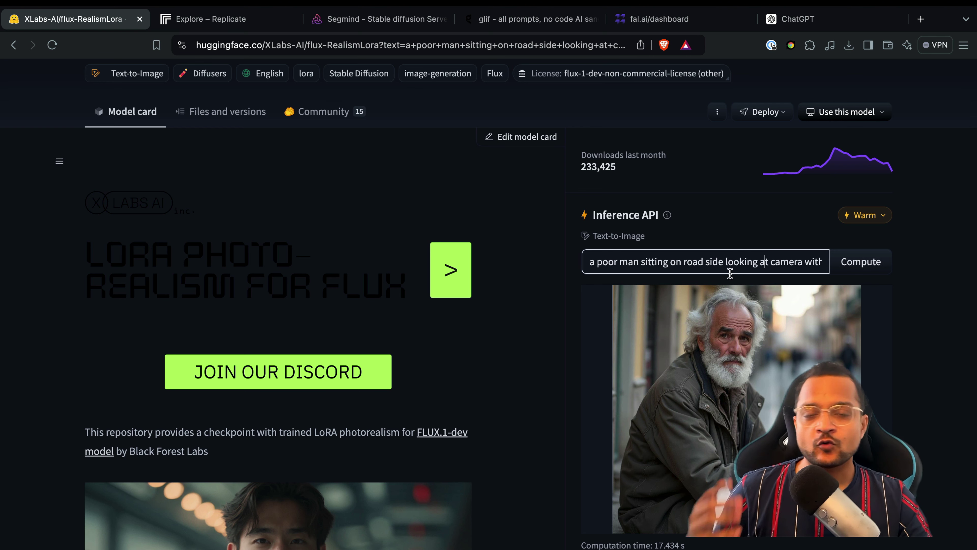
left_click(795, 20)
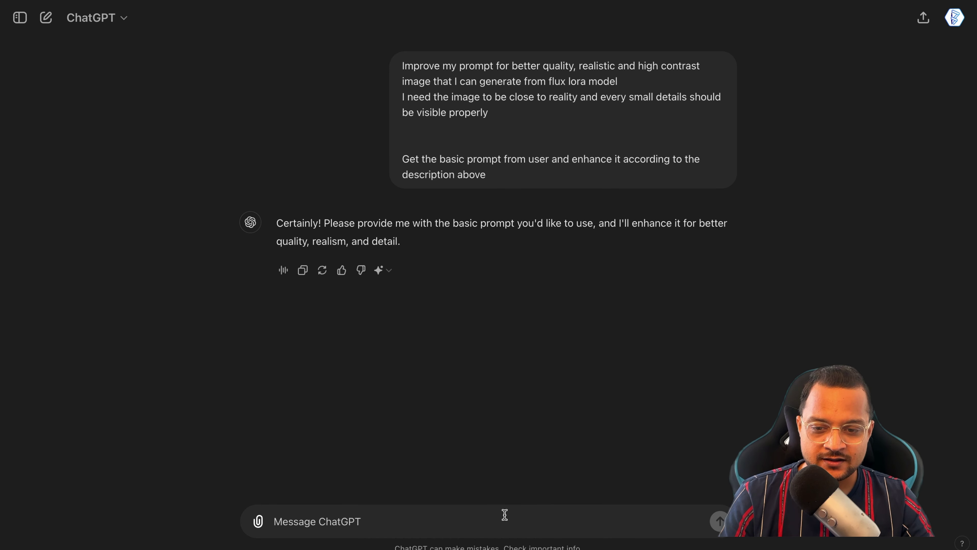
type("a poor man sitting on road side looking at camera with white beard and gray hairs")
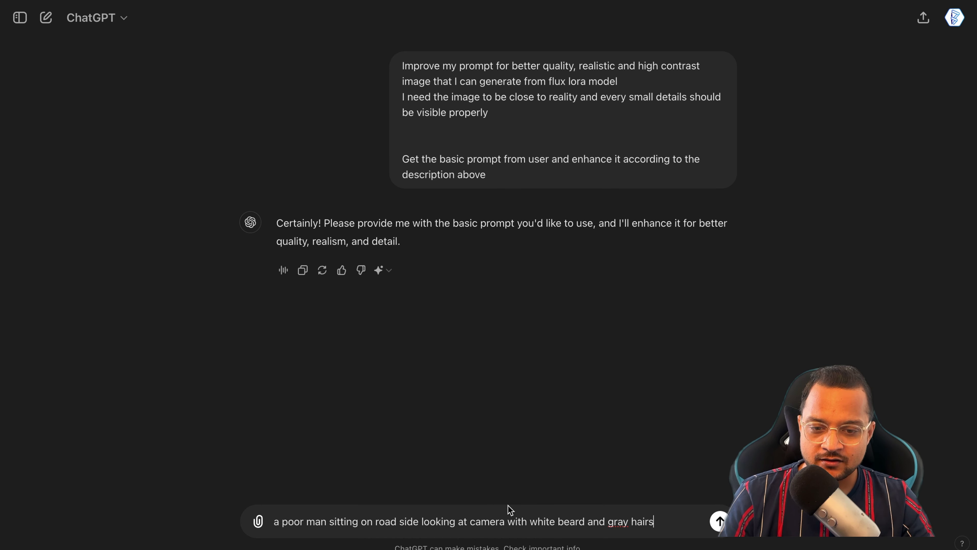
key("Return")
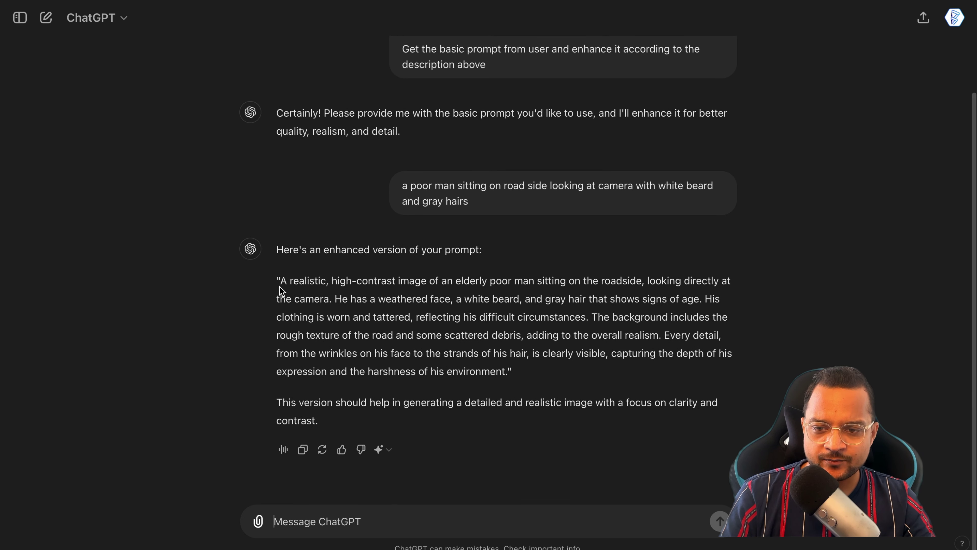
Copy ChatGPT's enhanced prompt, replace the prompt on the flux-RealismLora page with it and generate a new image.
left_click_drag(280, 280, 510, 371)
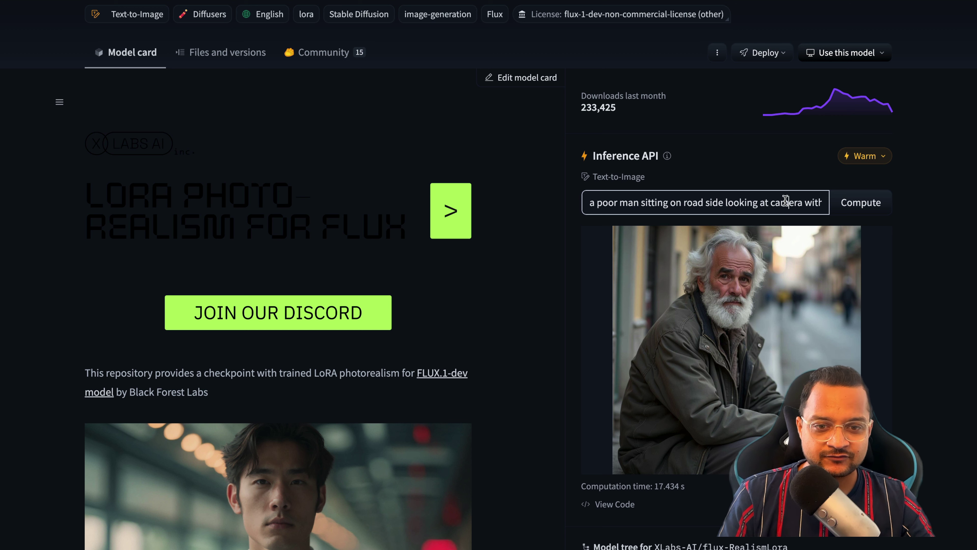
key("ctrl+a")
key("ctrl+v")
left_click(861, 203)
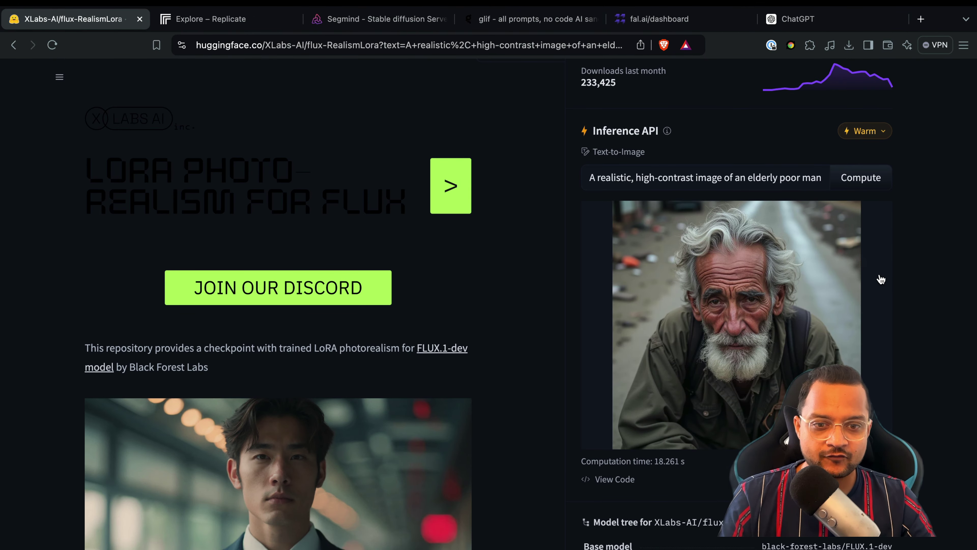
scroll(881, 279, "down", 2)
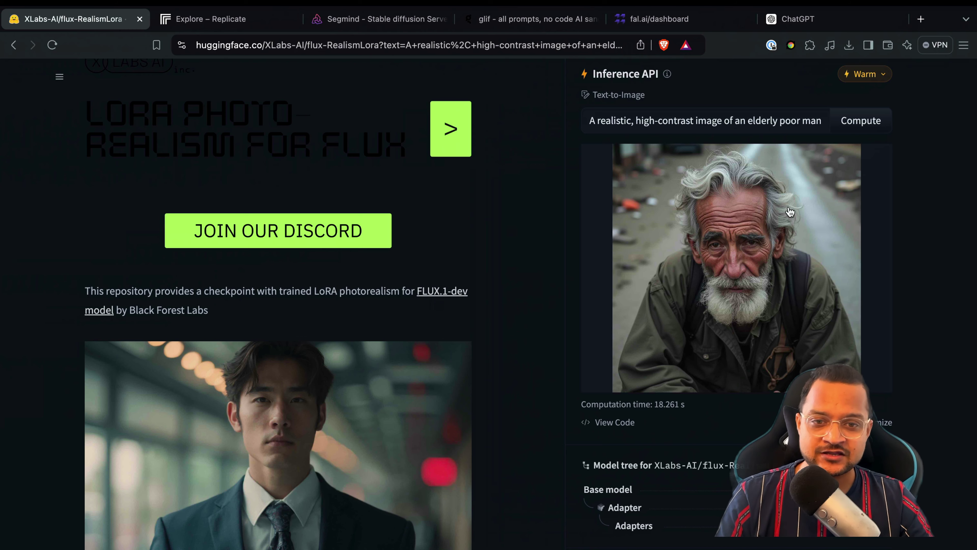
Replace the prompt with "Create a world where humans and animals have merged into advanced hybrids..." from the clipboard and generate the image.
triple_click(746, 120)
key("ctrl+v")
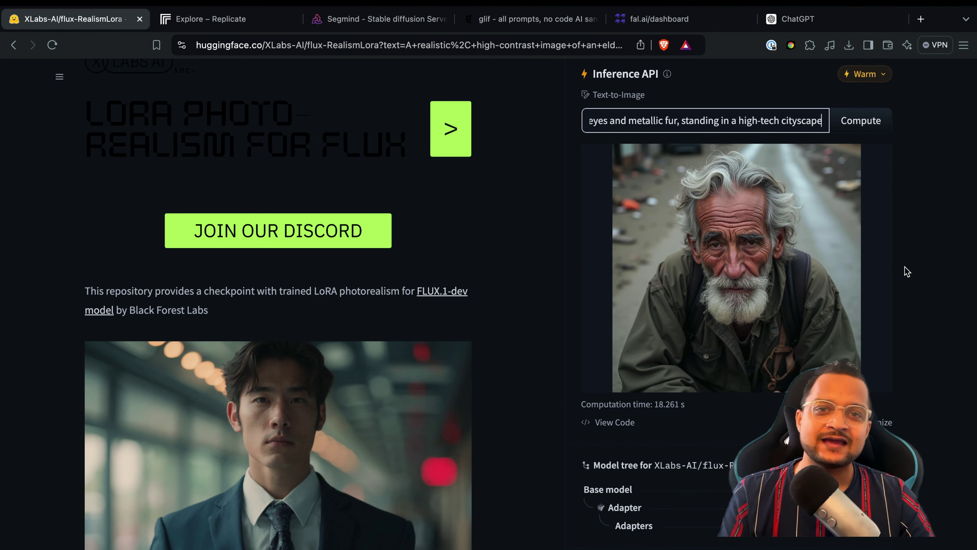
left_click(863, 123)
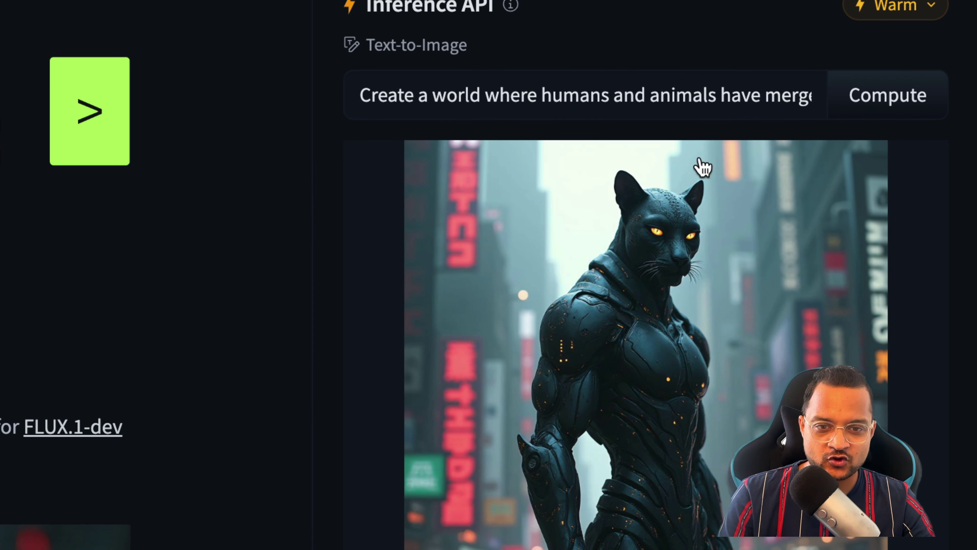
Read through the full panther-hybrid prompt and compare it with the generated image.
triple_click(759, 94)
left_click(650, 94)
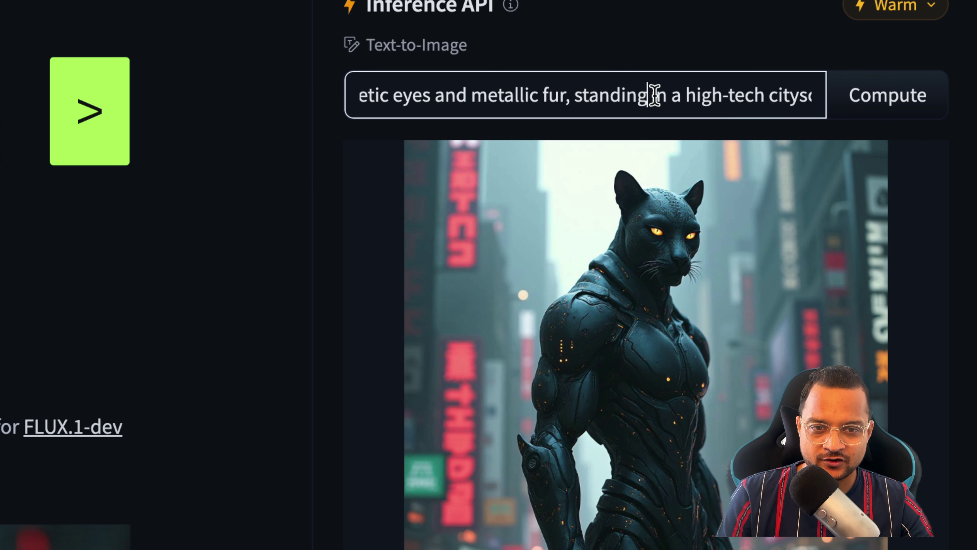
scroll(652, 95, "right", 1)
scroll(654, 94, "left", 5)
scroll(655, 94, "left", 1)
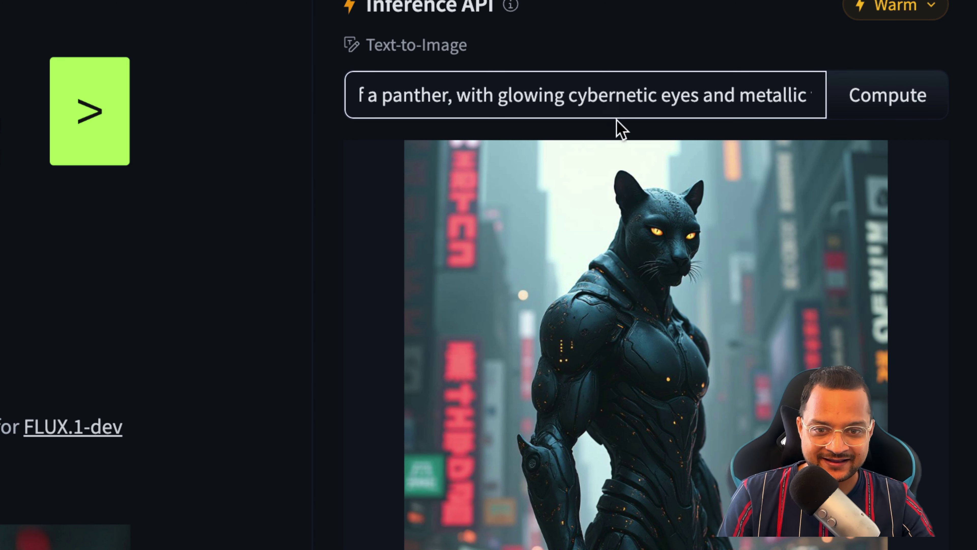
scroll(540, 120, "left", 5)
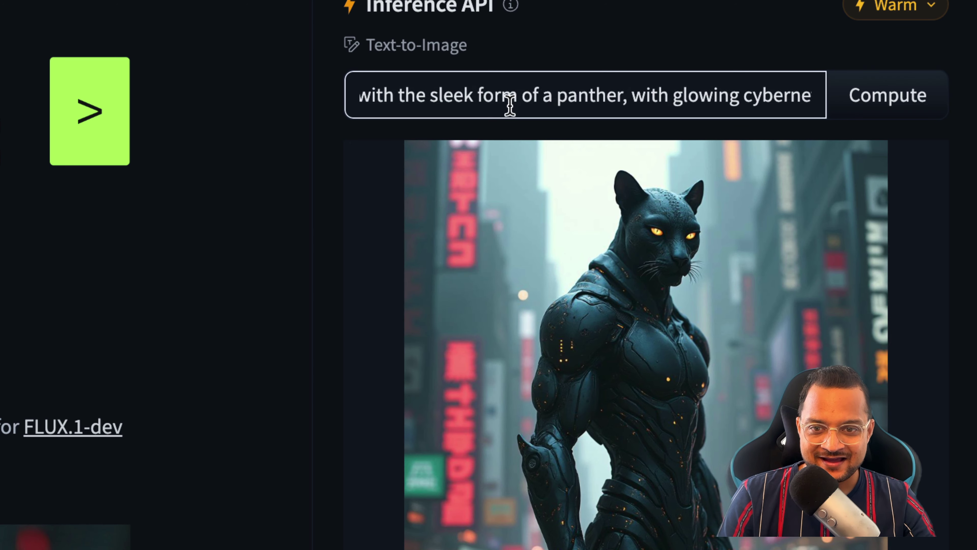
scroll(569, 103, "left", 3)
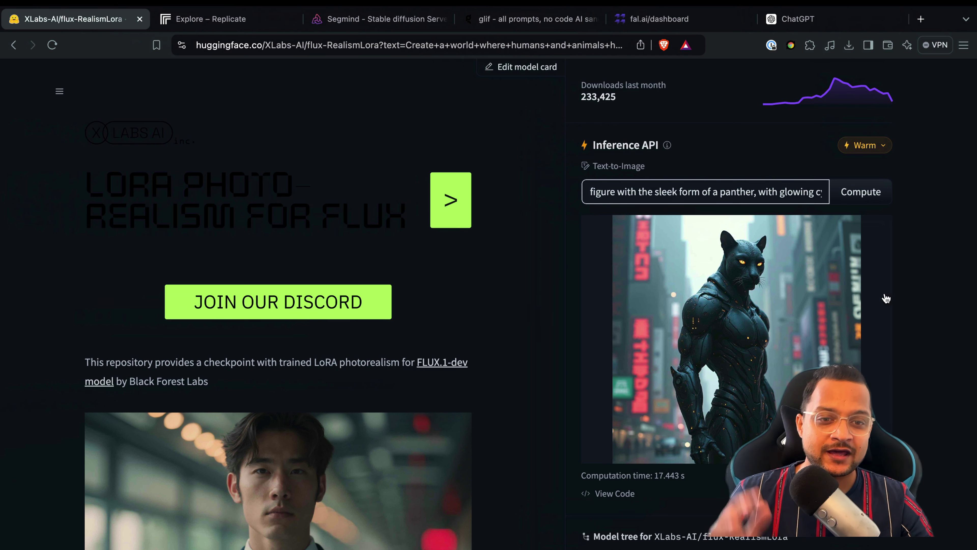
left_click(925, 272)
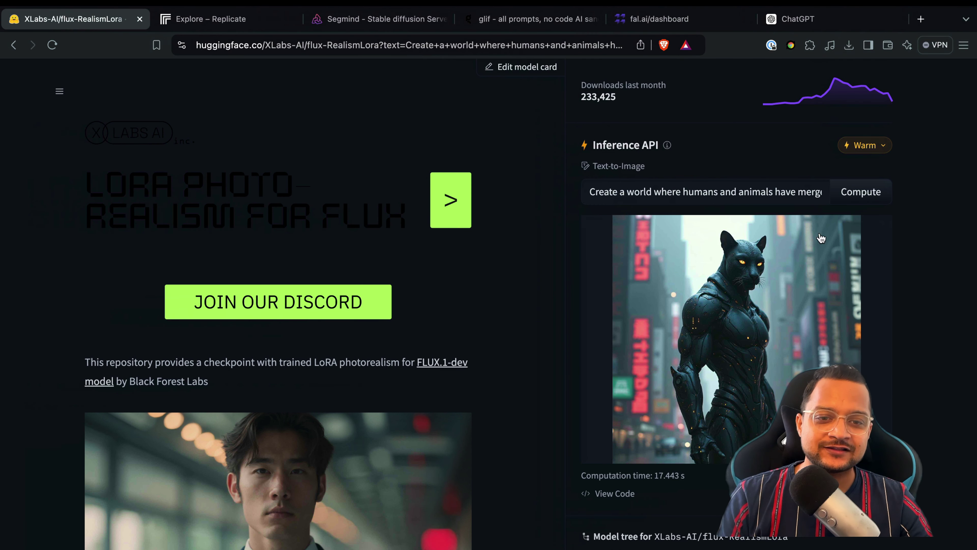
Replace the prompt with the clipboard-history entry "Generate portraits that look like they're made of holograms..." and generate the image.
left_click(763, 188)
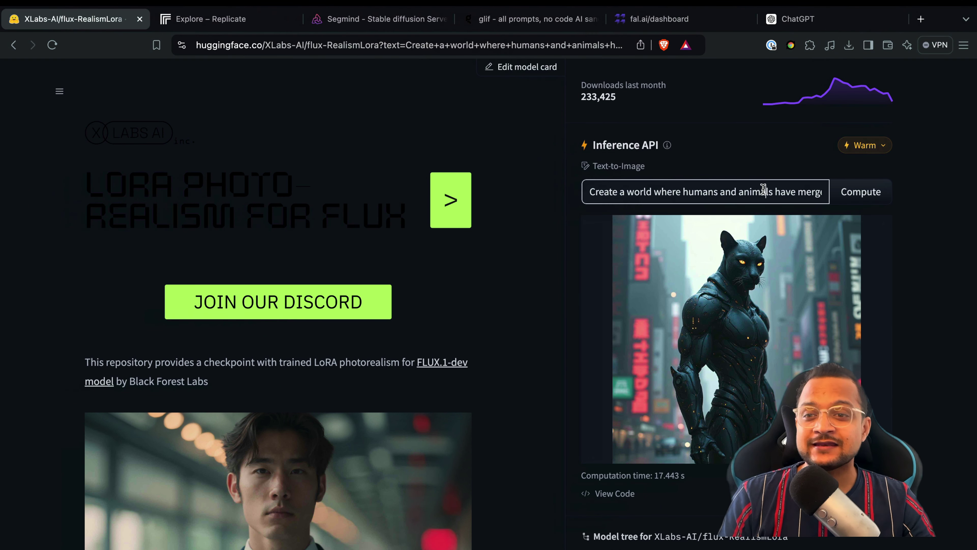
key("super+a")
key("BackSpace")
key("super+shift+v")
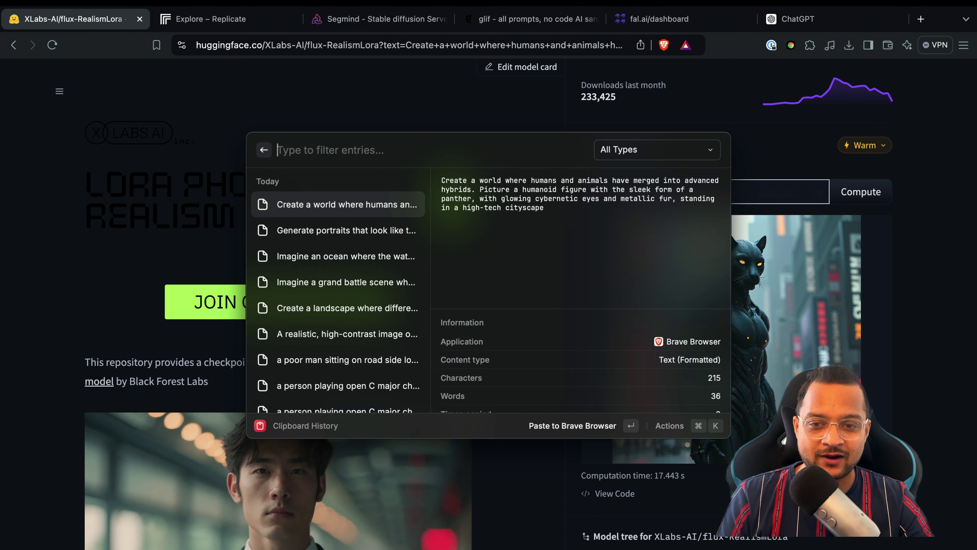
key("Down")
key("Return")
key("Return")
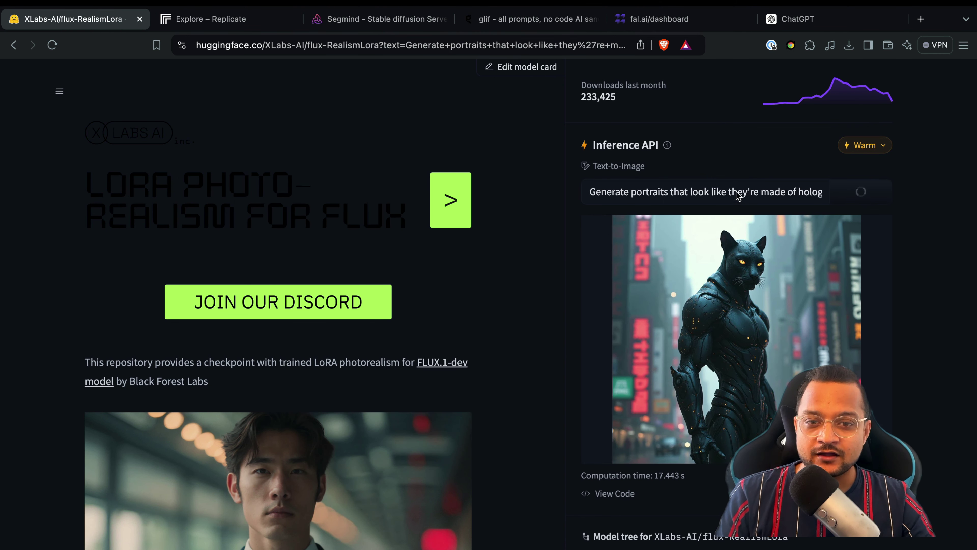
scroll(742, 198, "right", 10)
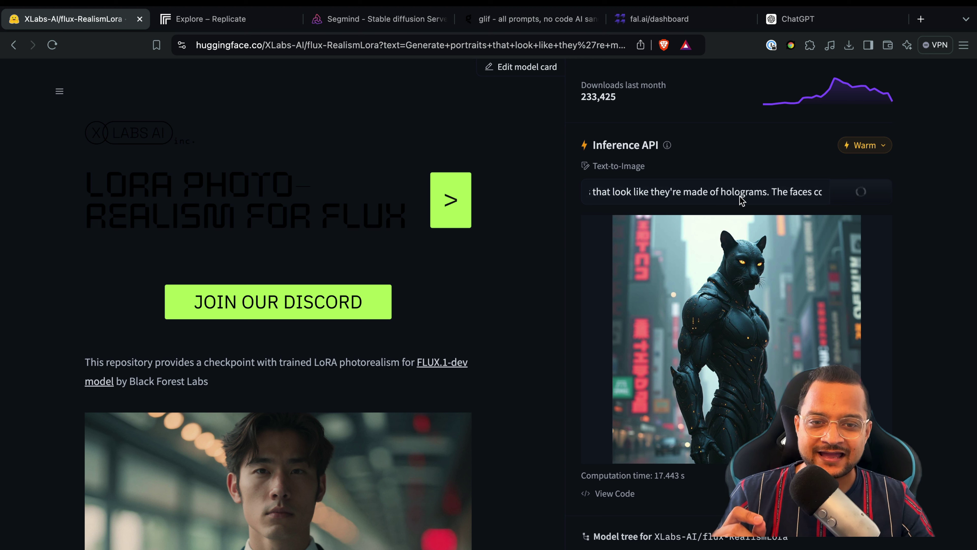
Read through the rest of the hologram portrait prompt on the flux-RealismLora page.
scroll(742, 198, "right", 10)
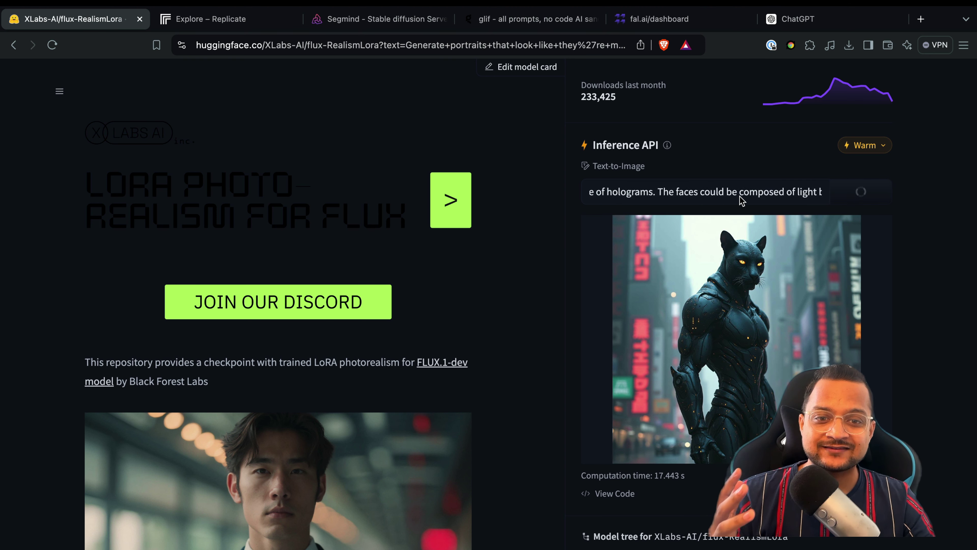
scroll(742, 198, "right", 10)
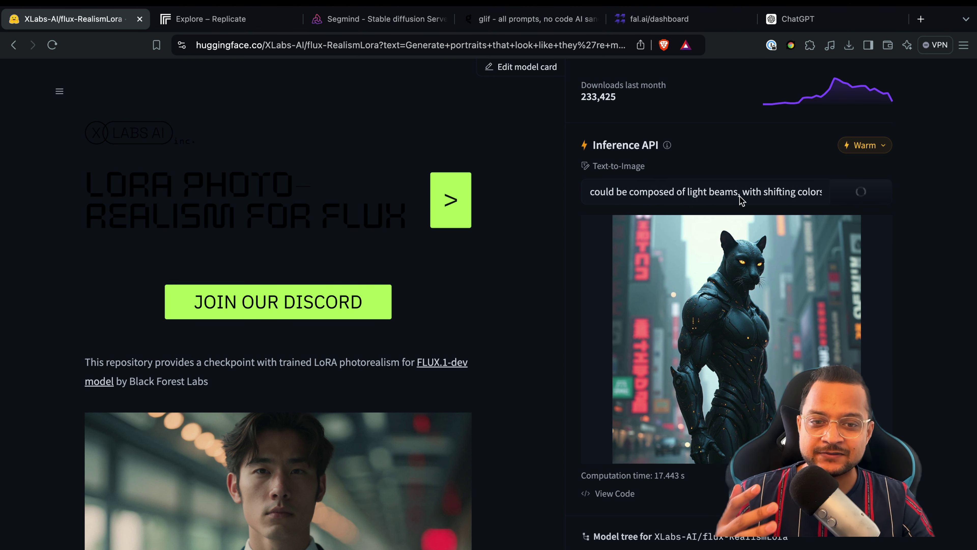
scroll(742, 199, "right", 5)
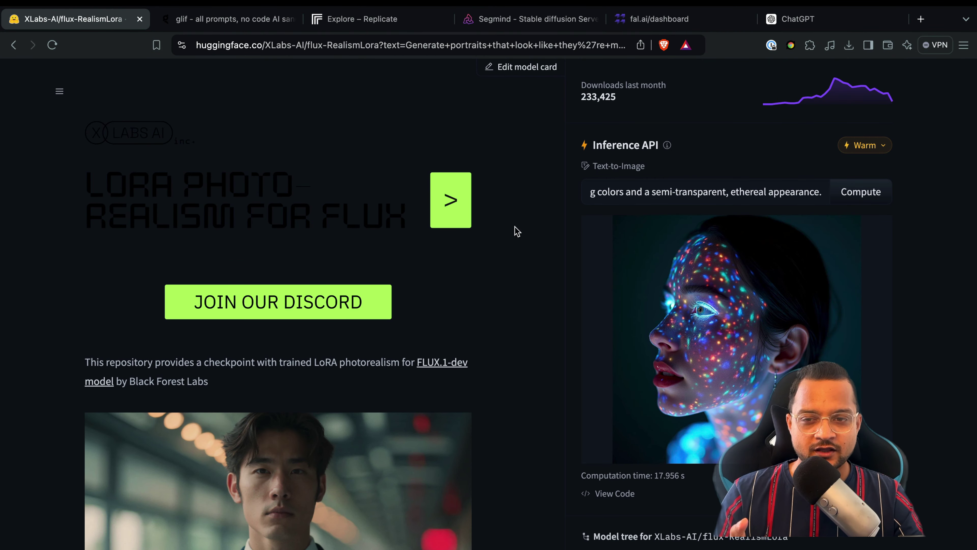
Switch to the glif site and check the daily rate limit of the account.
left_click(231, 19)
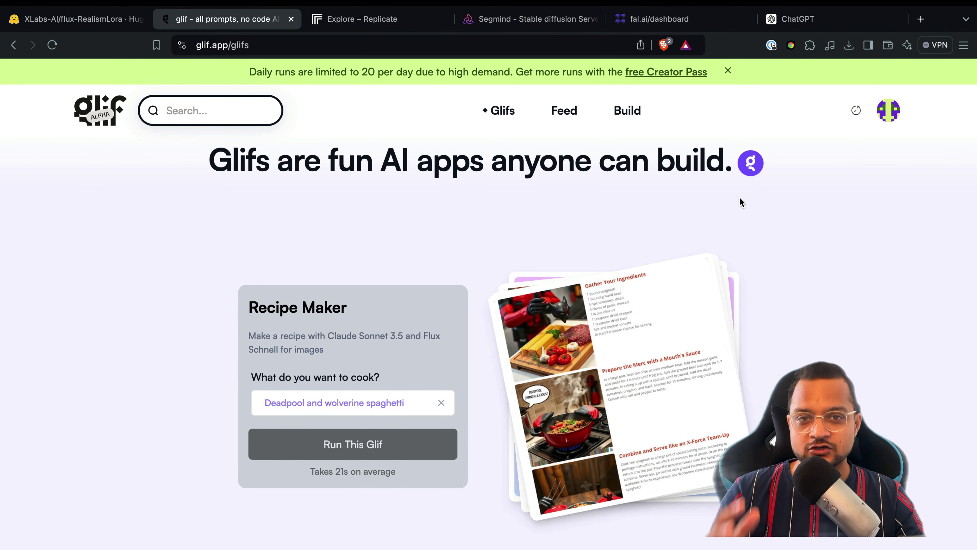
left_click(888, 110)
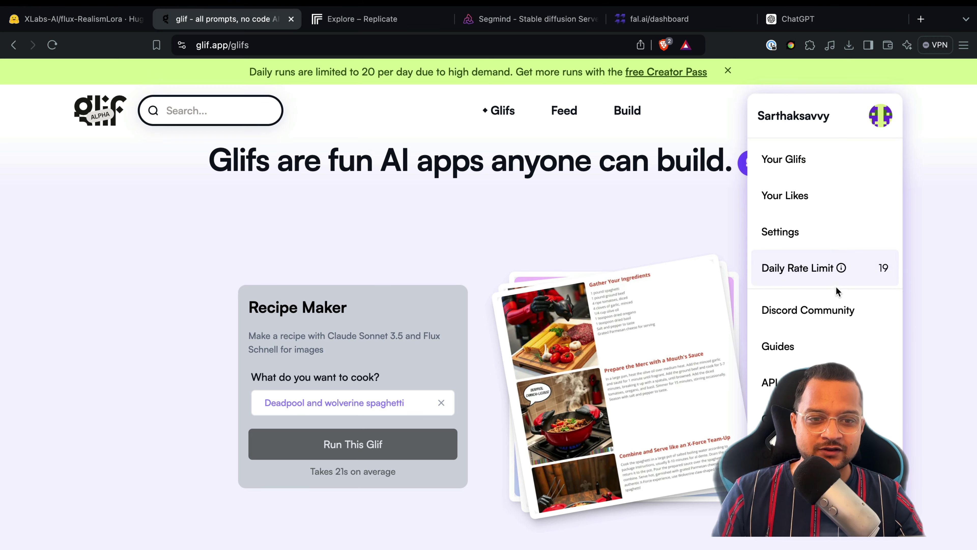
scroll(833, 277, "down", 3)
scroll(834, 279, "up", 3)
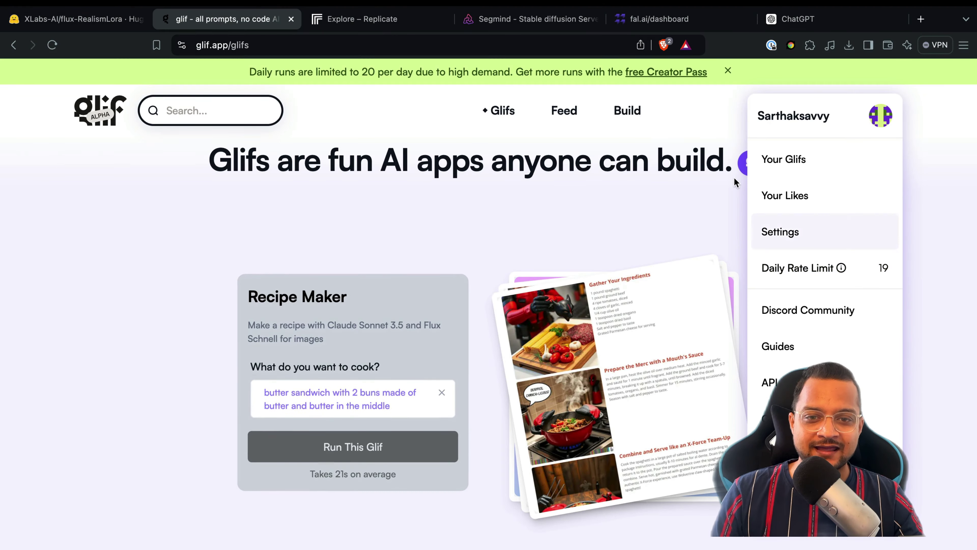
left_click(629, 112)
left_click(629, 112)
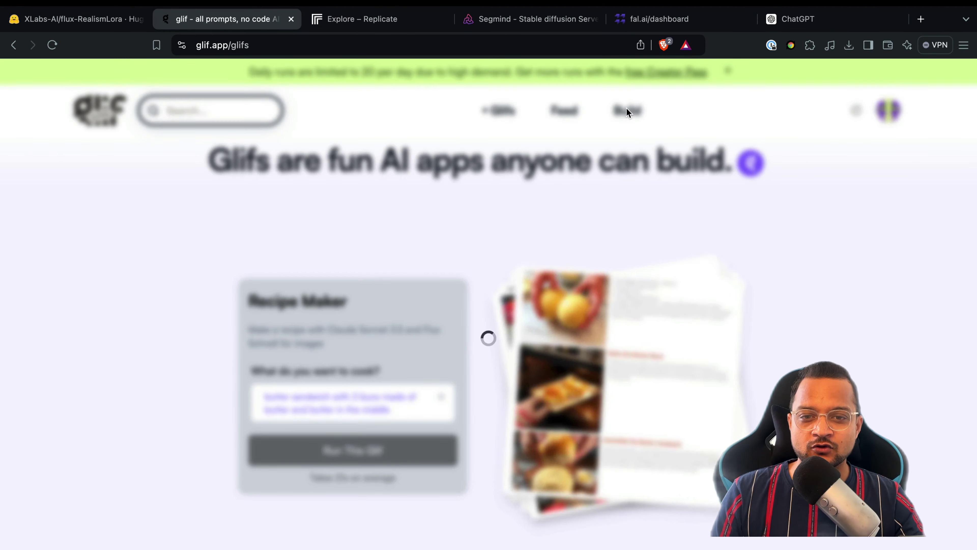
scroll(684, 116, "left", 5)
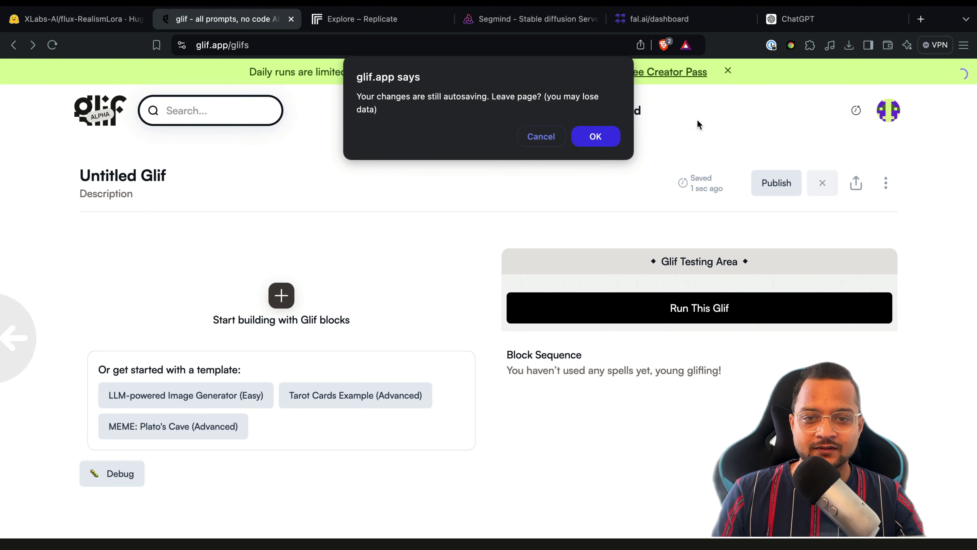
left_click(596, 137)
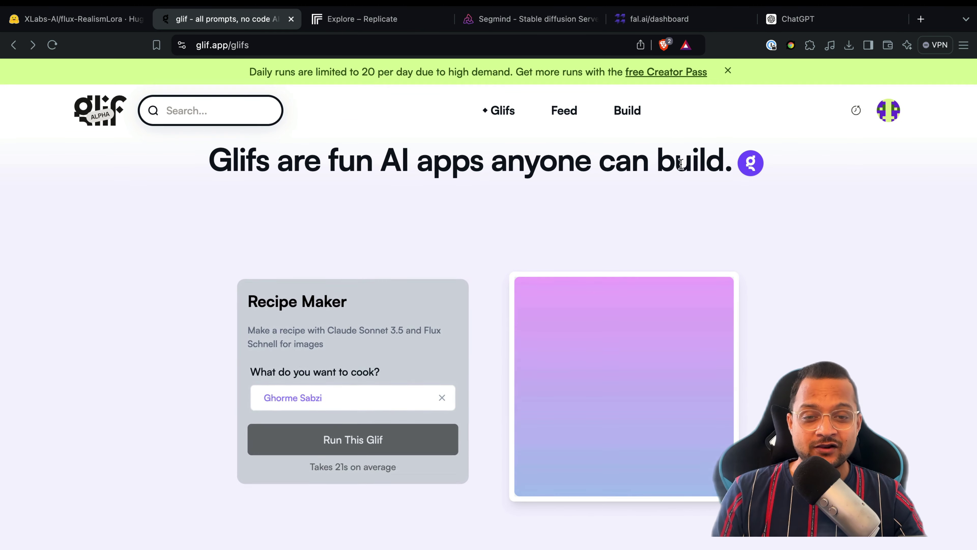
Start building a new glif and add an Image Generator block to it.
left_click(629, 111)
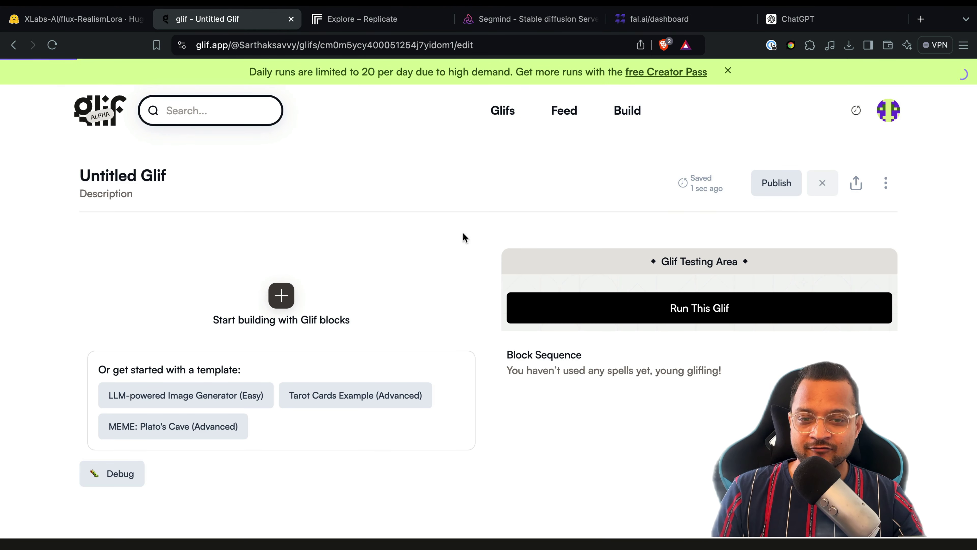
scroll(363, 259, "down", 2)
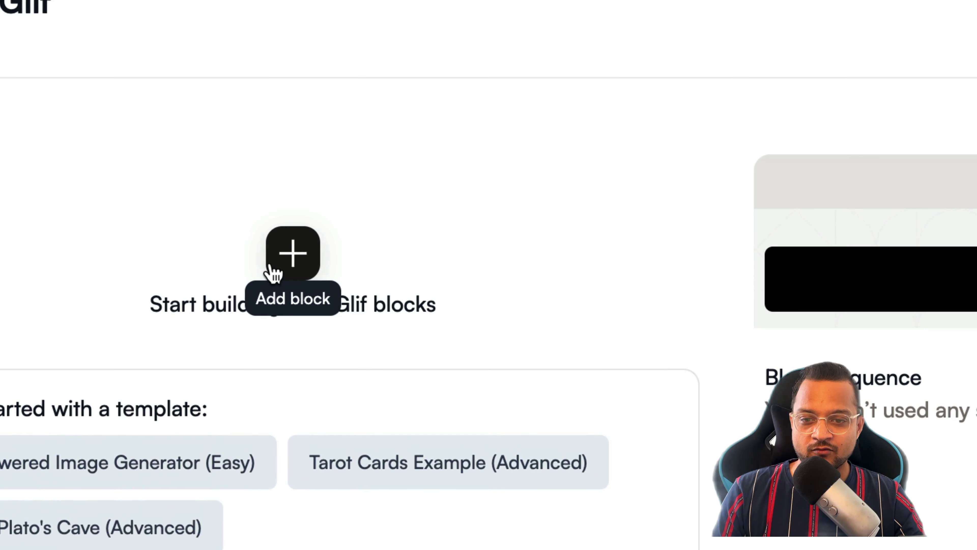
left_click(271, 263)
scroll(619, 370, "down", 3)
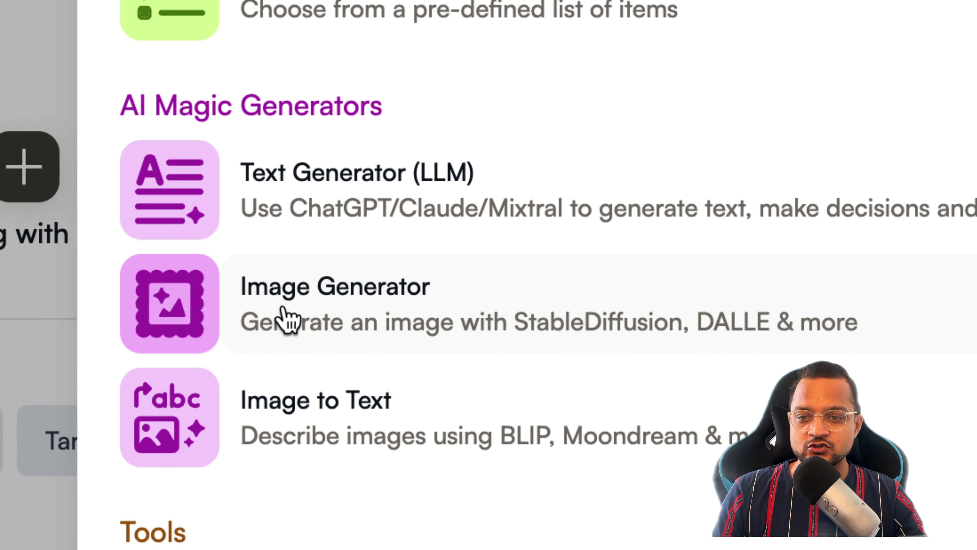
left_click(310, 317)
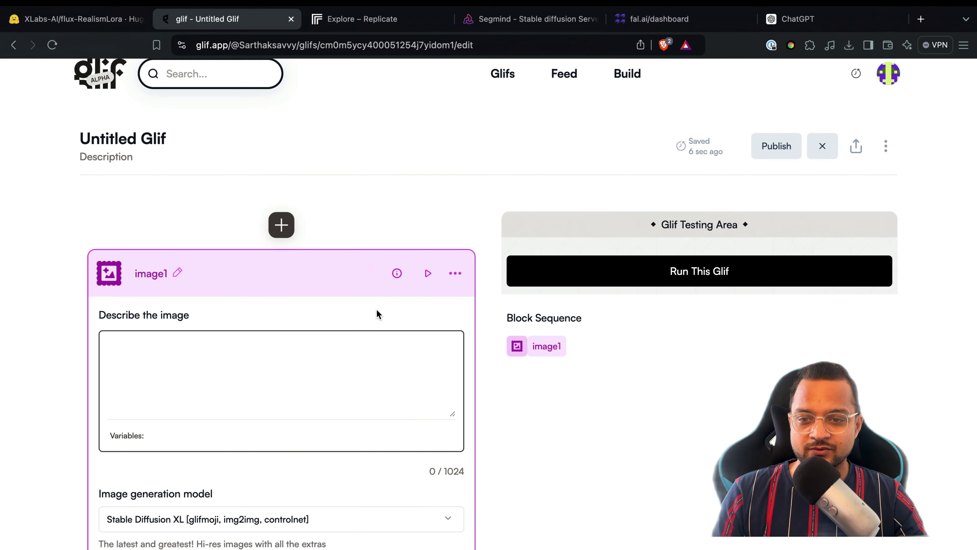
Fill the image description with the clipboard-history entry "Generate portraits that look like they're made of holograms...".
key("super+shift+v")
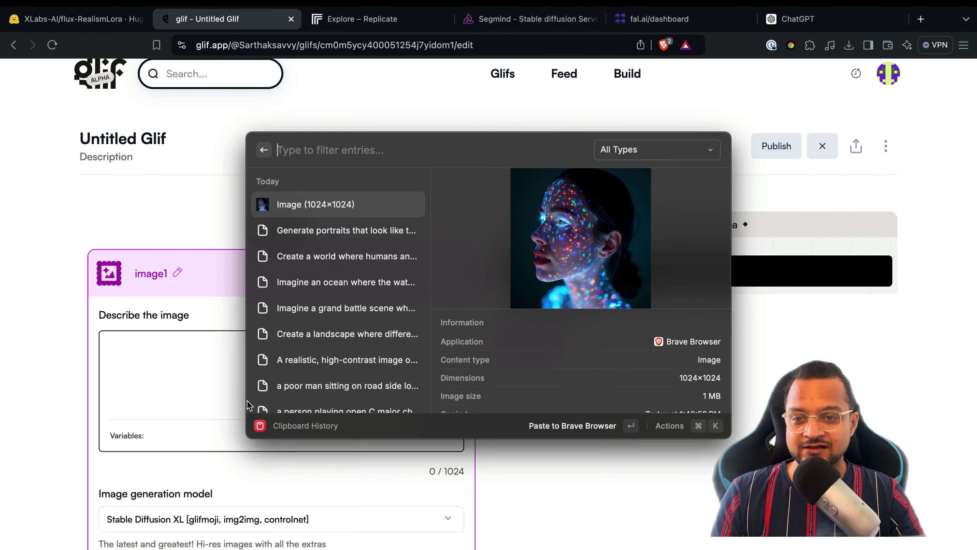
key("Down")
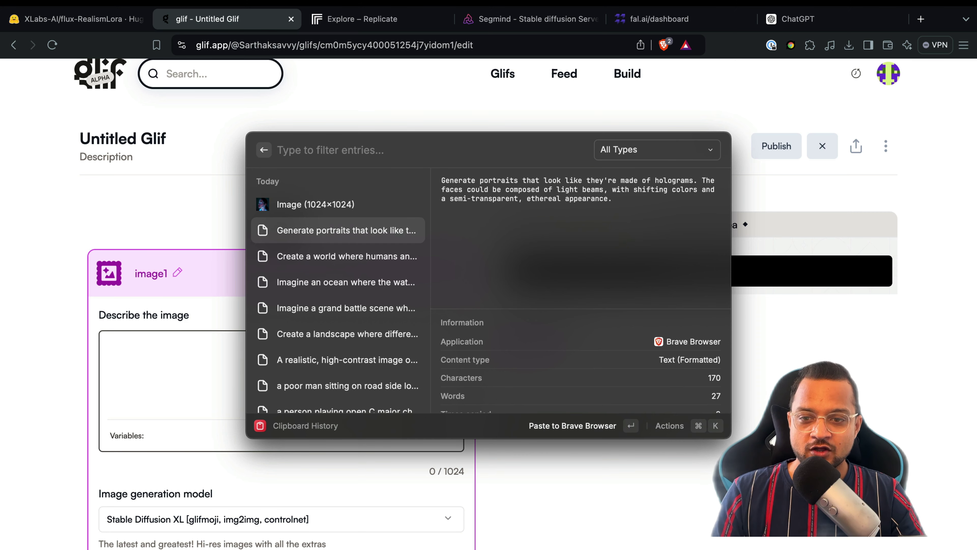
key("Return")
Set the block's image generation model to Flux Pro.
scroll(241, 395, "down", 4)
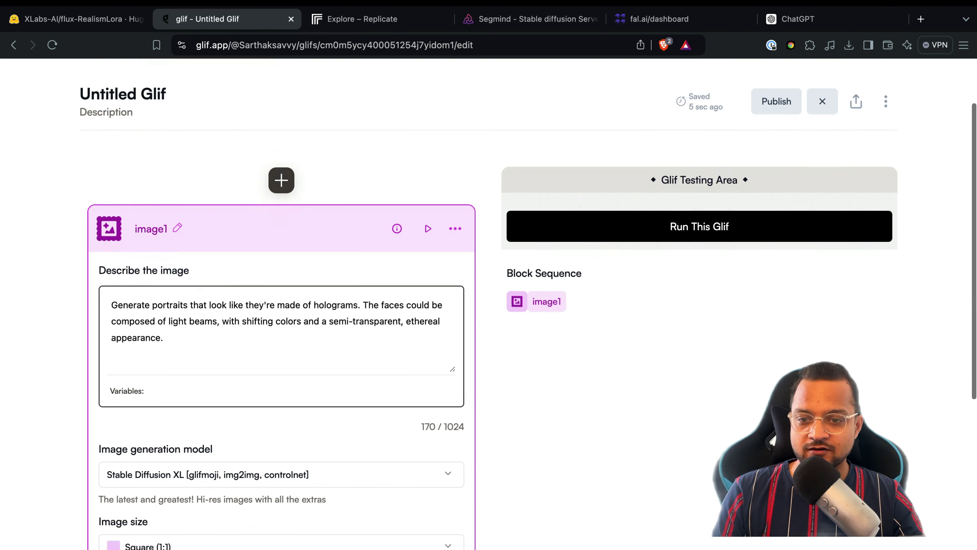
left_click(262, 369)
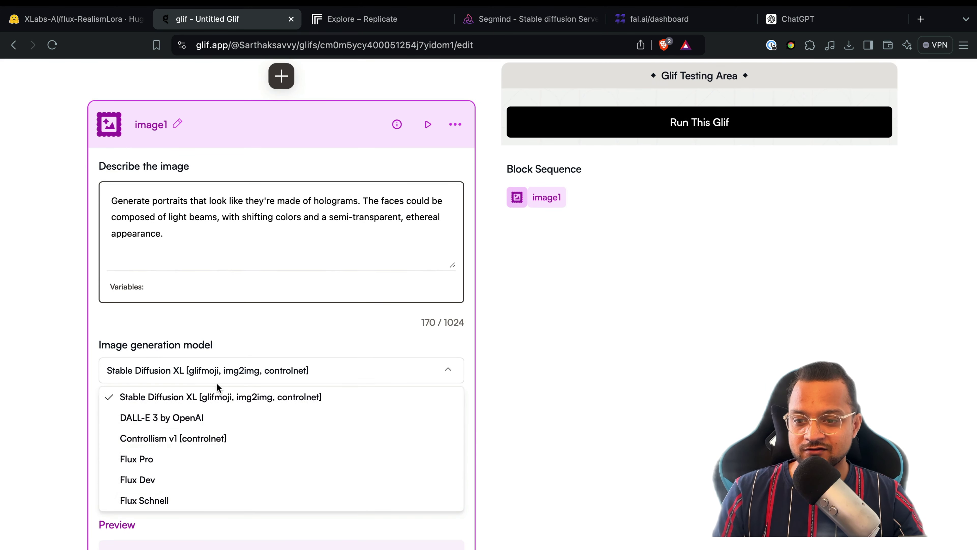
scroll(109, 447, "down", 2)
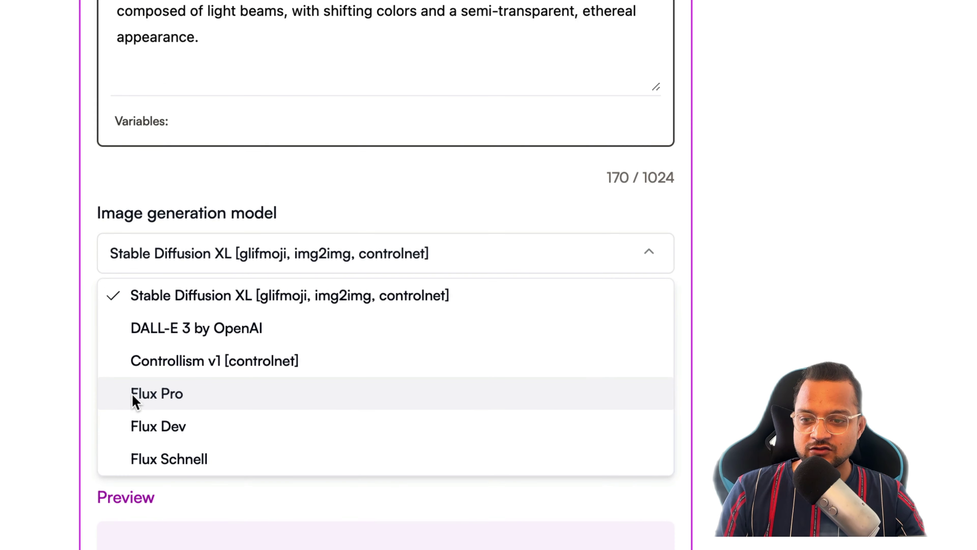
left_click(123, 400)
Look through the available image size options of the image block without choosing another one.
left_click(294, 371)
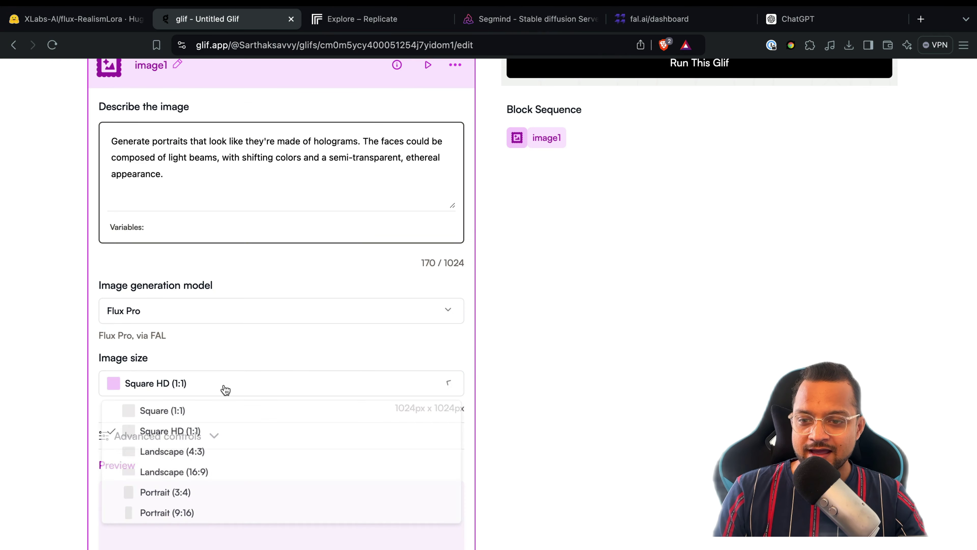
left_click(230, 372)
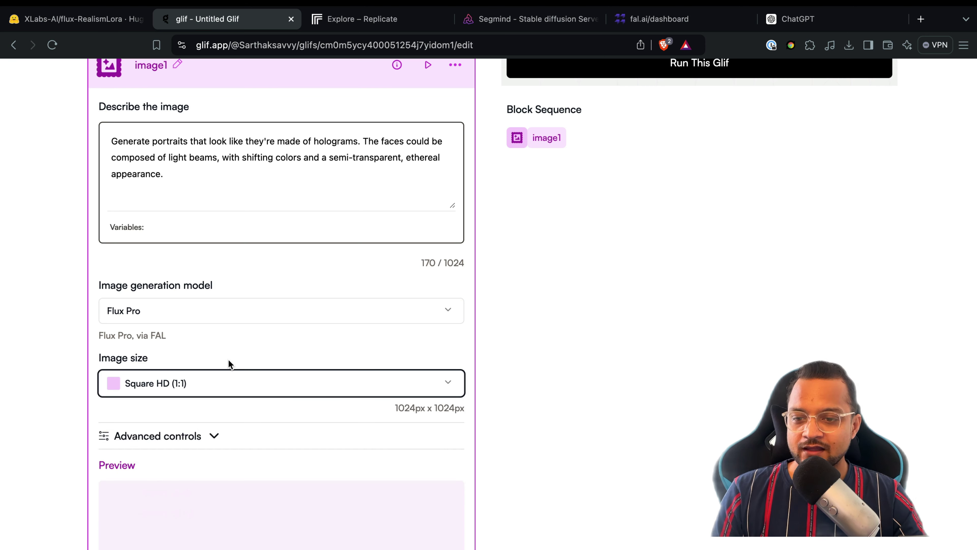
left_click(223, 389)
left_click(235, 372)
scroll(247, 346, "down", 3)
left_click(250, 260)
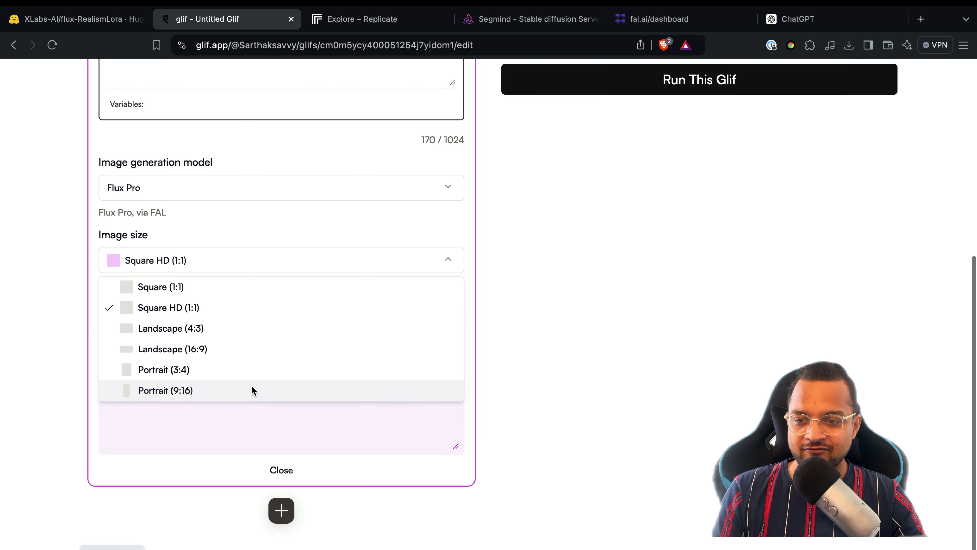
left_click(101, 350)
Set the prompt power to 3.1 in the image block's advanced controls and run the glif.
left_click(155, 314)
scroll(216, 324, "down", 4)
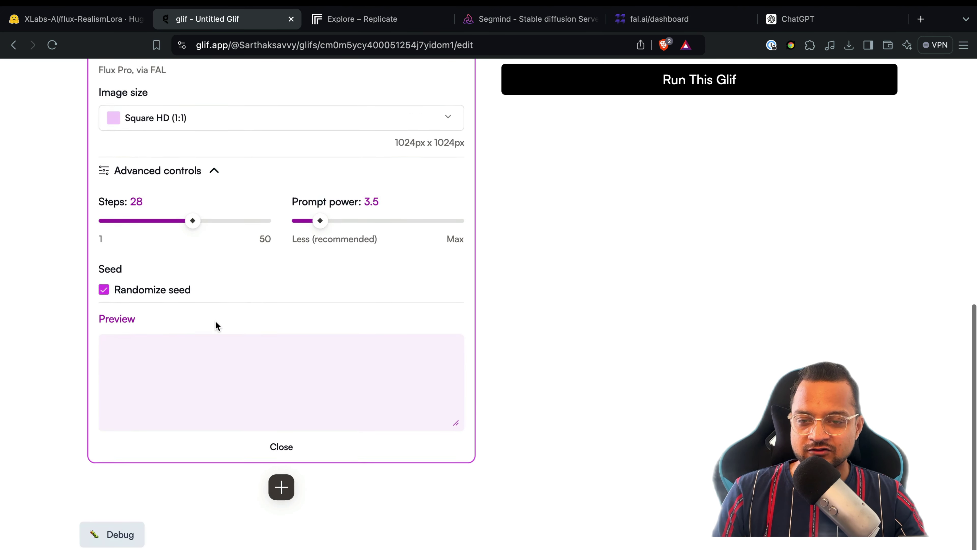
left_click_drag(317, 200, 319, 205)
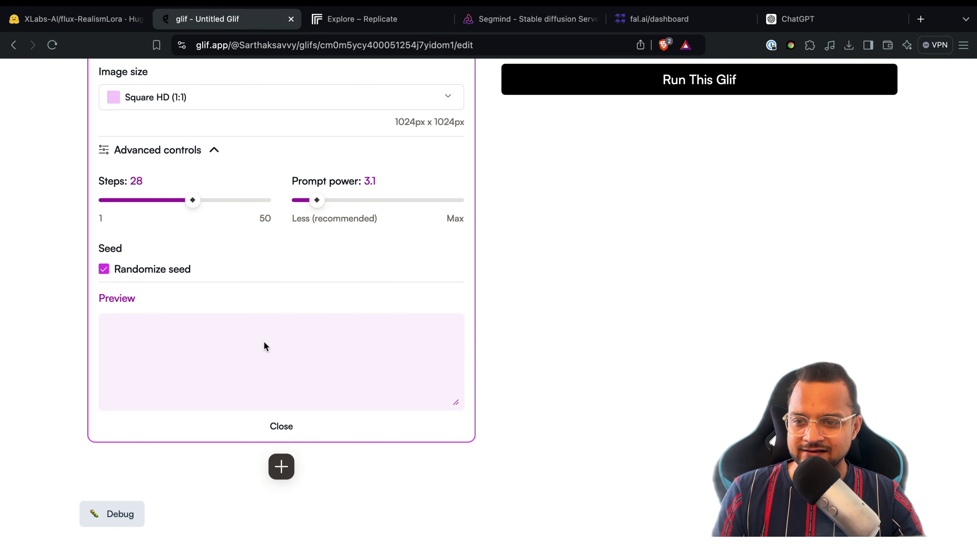
scroll(506, 280, "up", 10)
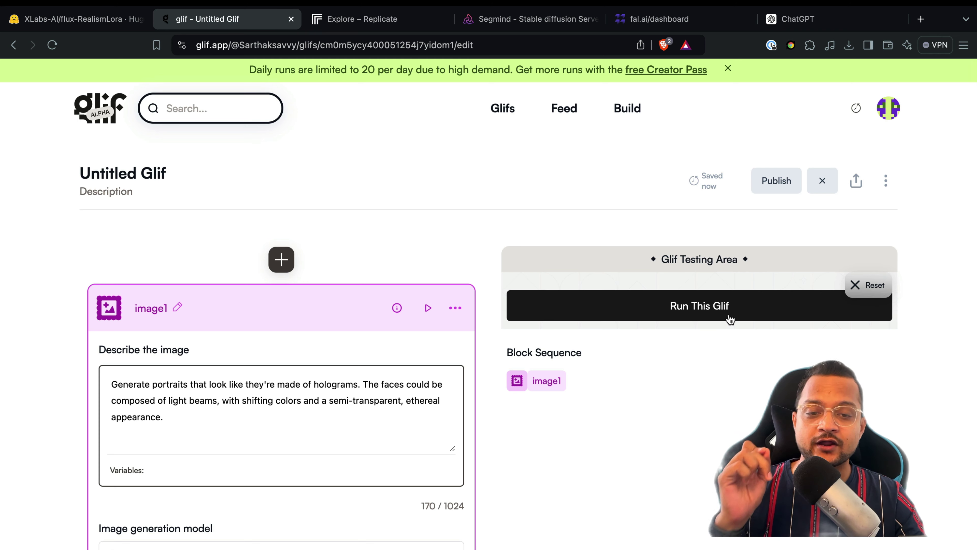
left_click(730, 319)
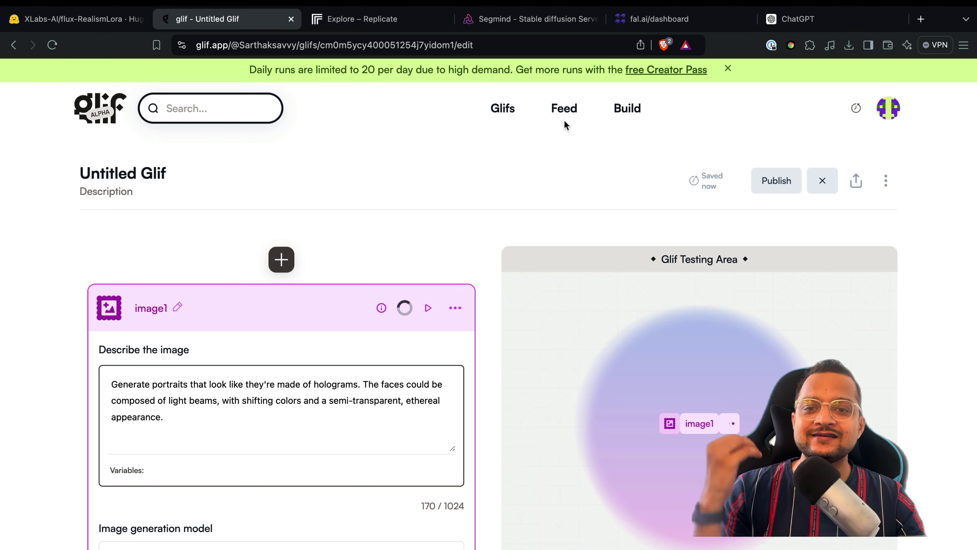
Switch to Segmind, search its models page for "flux reali" and open the Flux Realism Lora with Upscale model.
left_click_drag(539, 21, 390, 42)
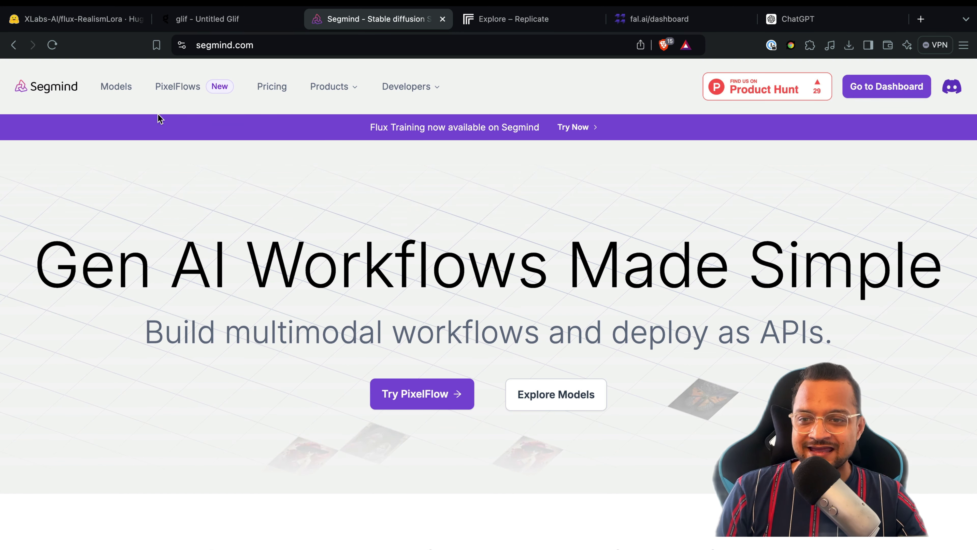
left_click(122, 96)
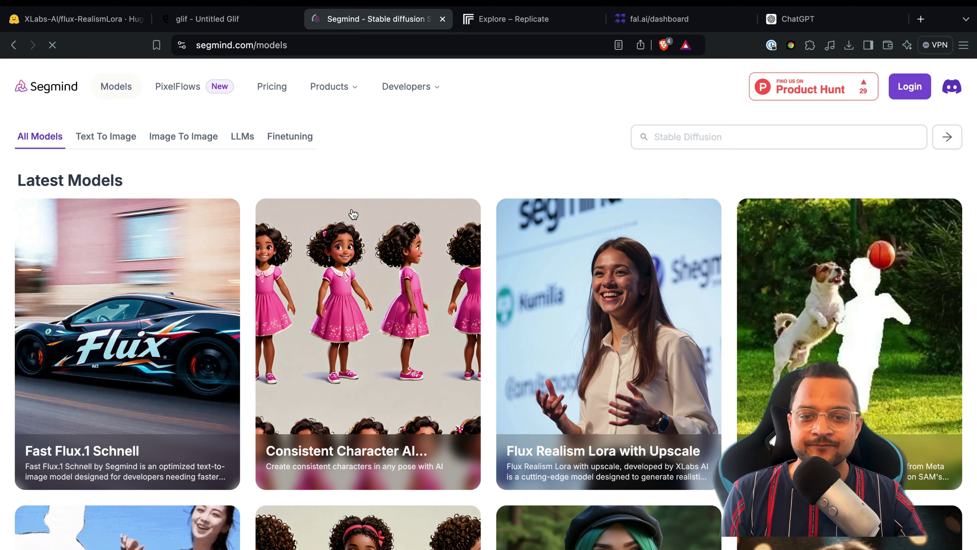
scroll(450, 262, "down", 3)
key("super+f")
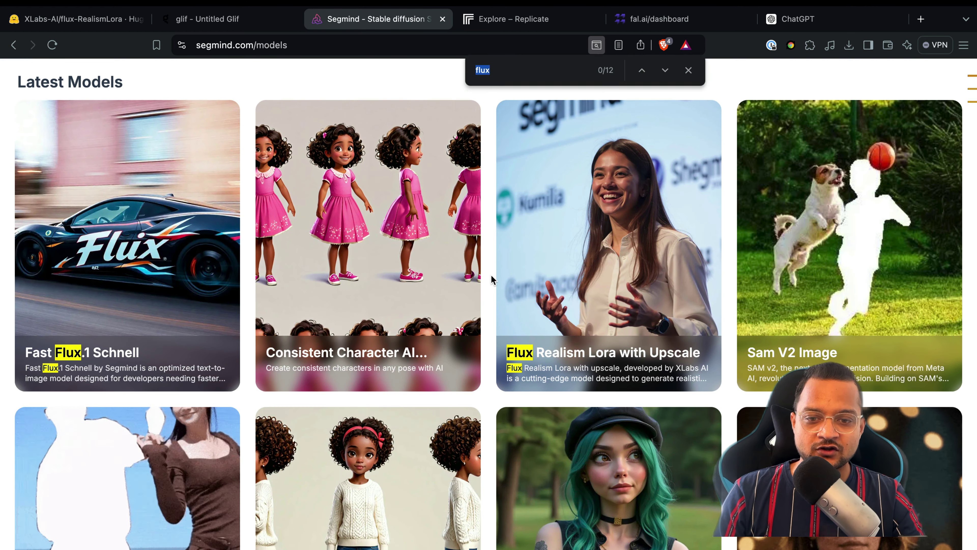
type("flux reali")
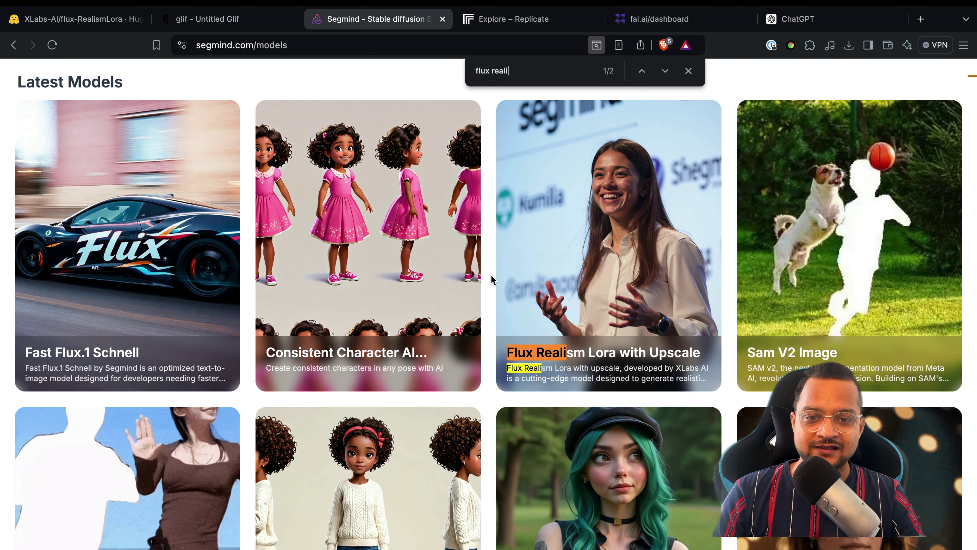
key("Escape")
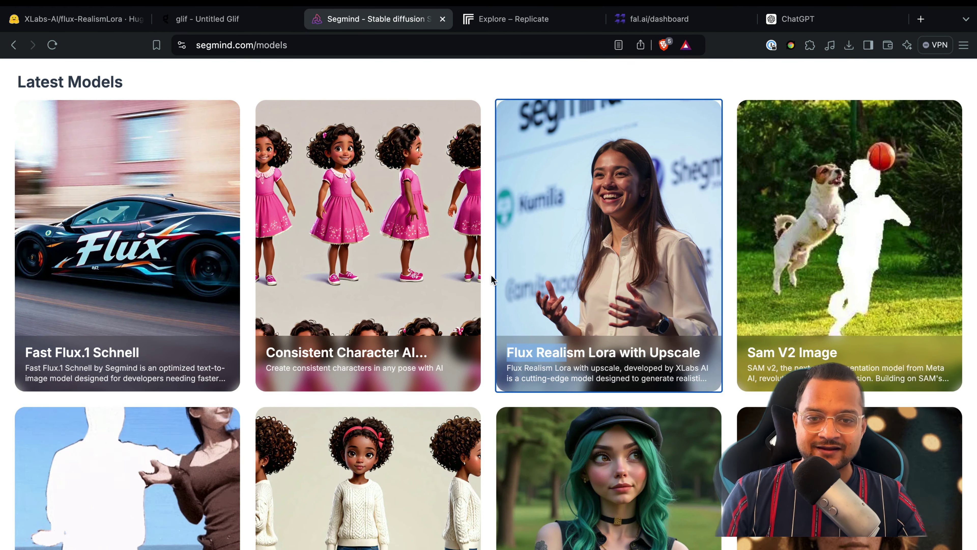
left_click(576, 238)
Replace the playground prompt with the clipboard-history entry "Generate portraits that look like they're made of holograms...".
scroll(510, 297, "down", 4)
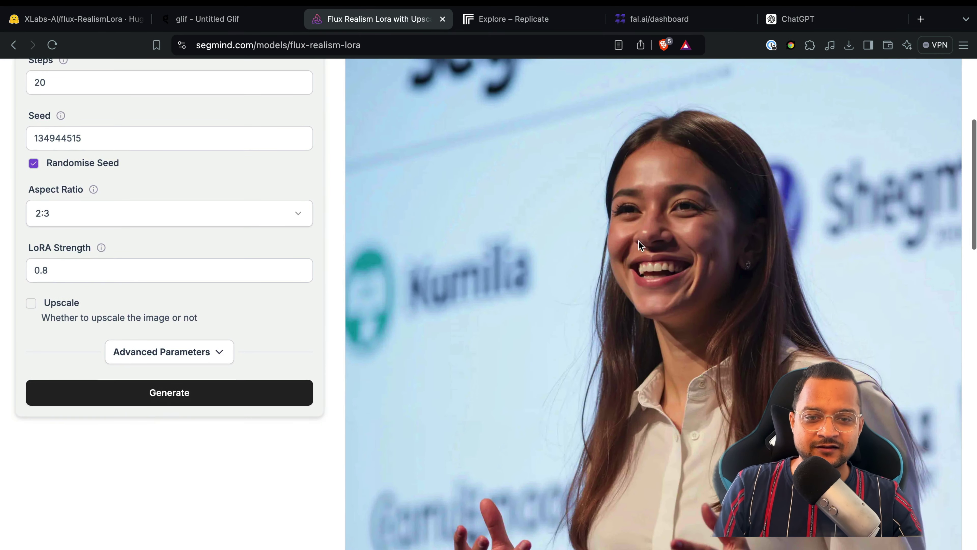
scroll(498, 254, "up", 5)
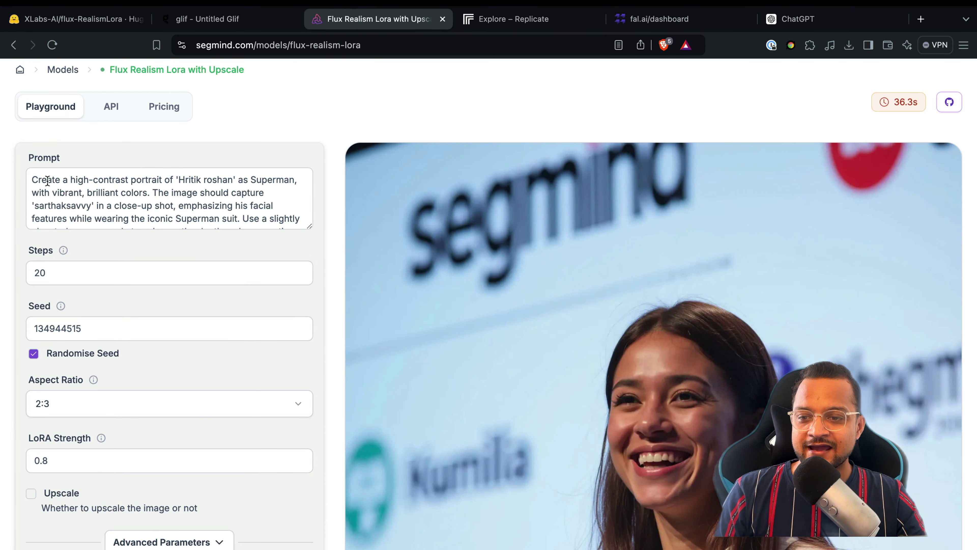
left_click_drag(47, 181, 217, 241)
left_click(162, 217)
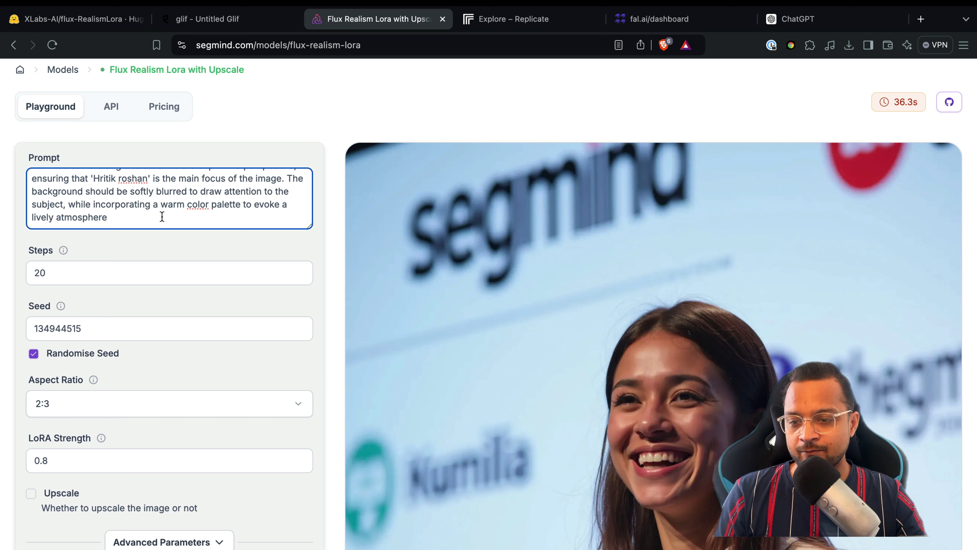
key("super+a")
key("BackSpace")
key("super+shift+v")
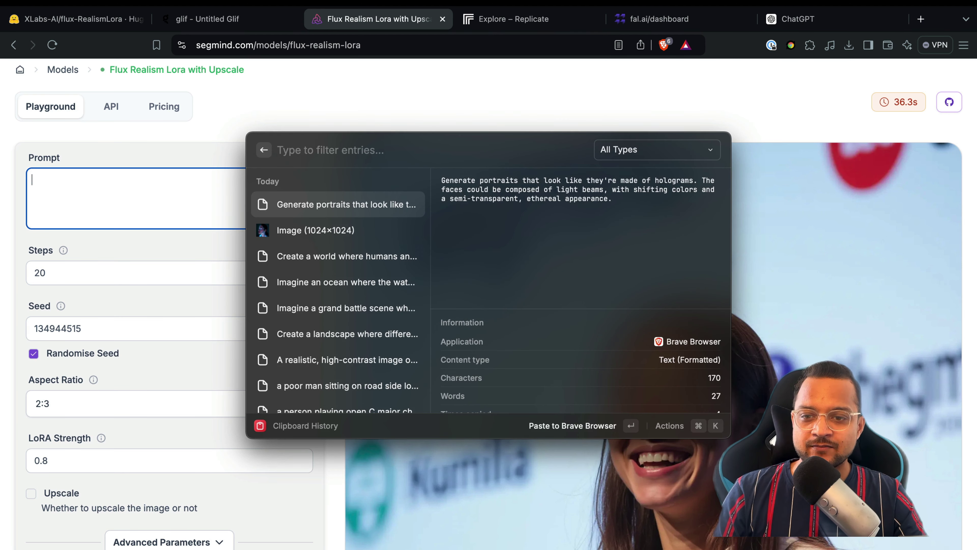
key("Return")
Paste the hologram portrait prompt into the playground and set Steps to 50.
left_click(205, 281)
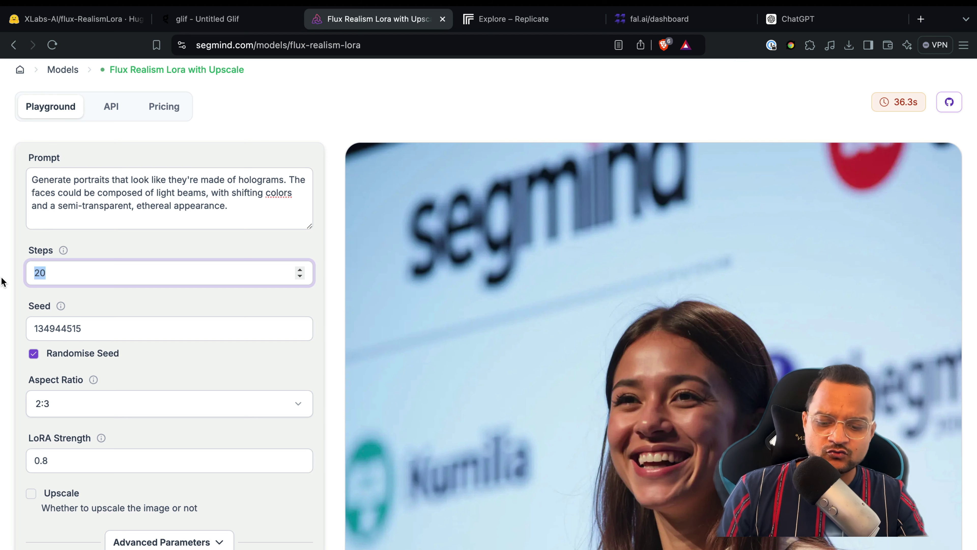
left_click(118, 299)
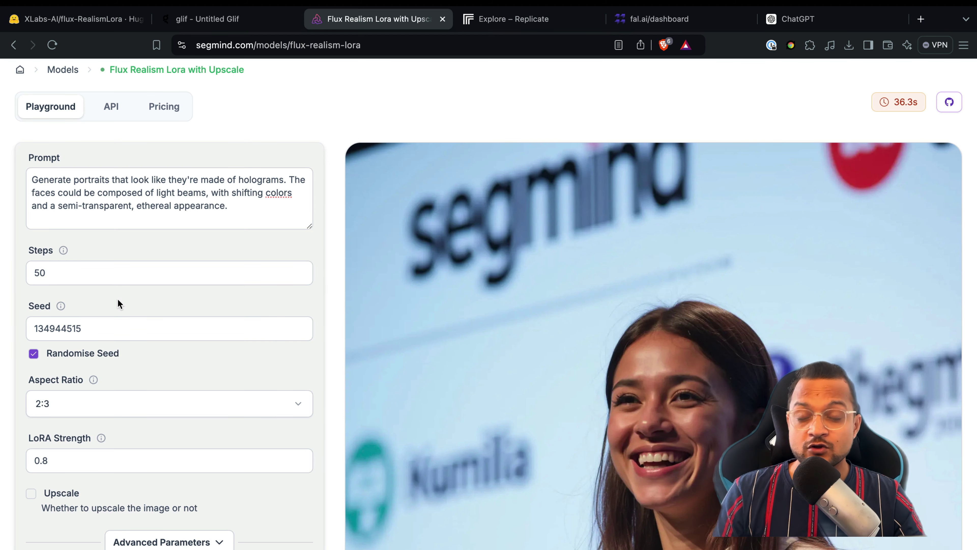
scroll(149, 304, "down", 3)
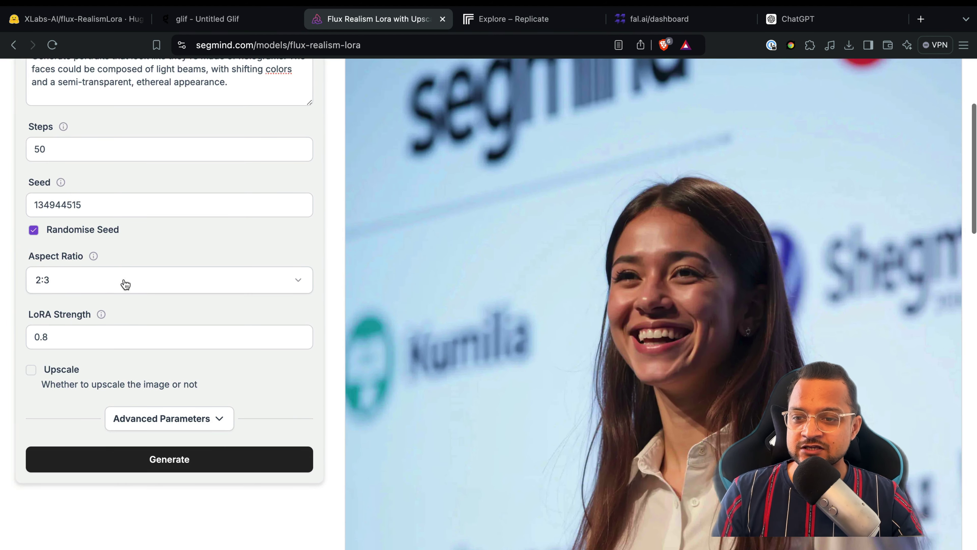
scroll(95, 289, "down", 2)
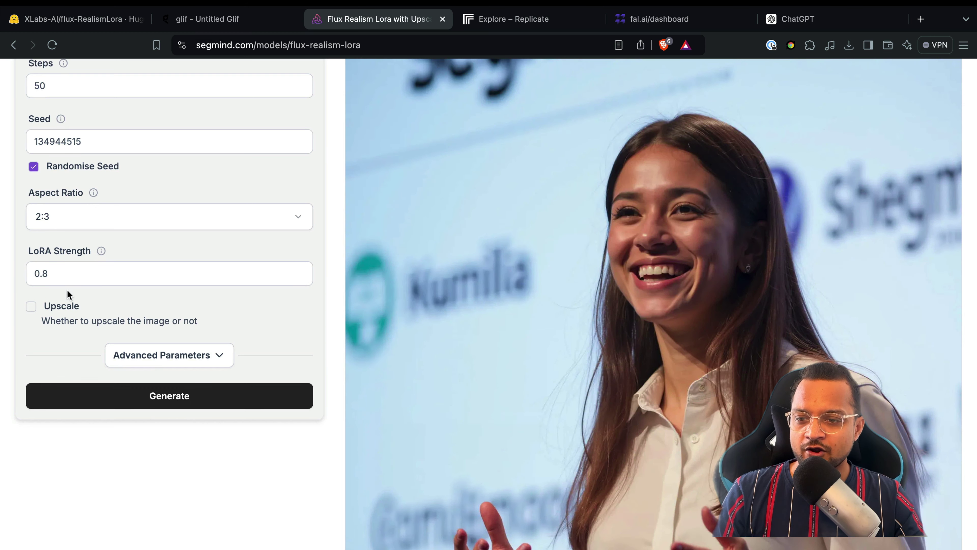
Expand the advanced parameters, review the scheduler, sampler and upscale settings without changing them, and generate the image.
left_click(194, 355)
scroll(186, 338, "down", 7)
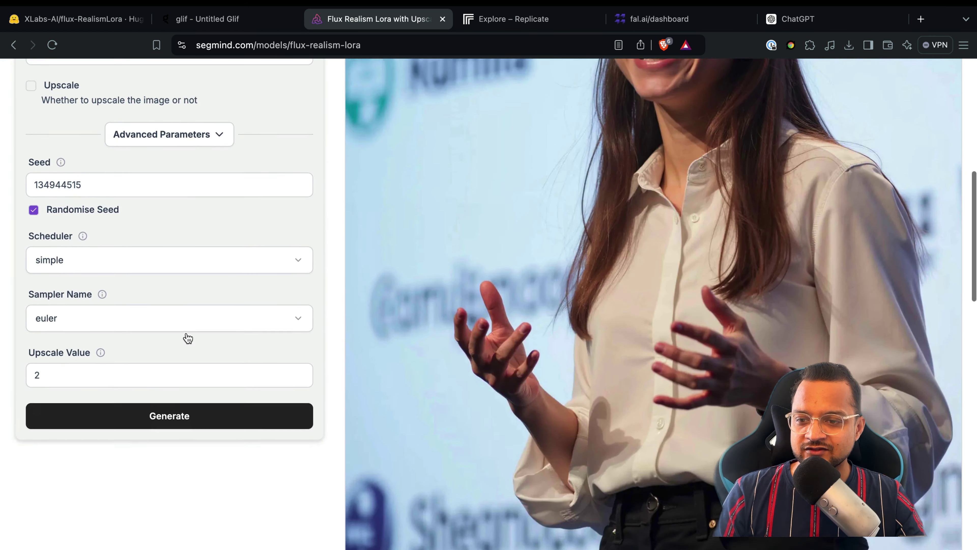
scroll(144, 308, "up", 3)
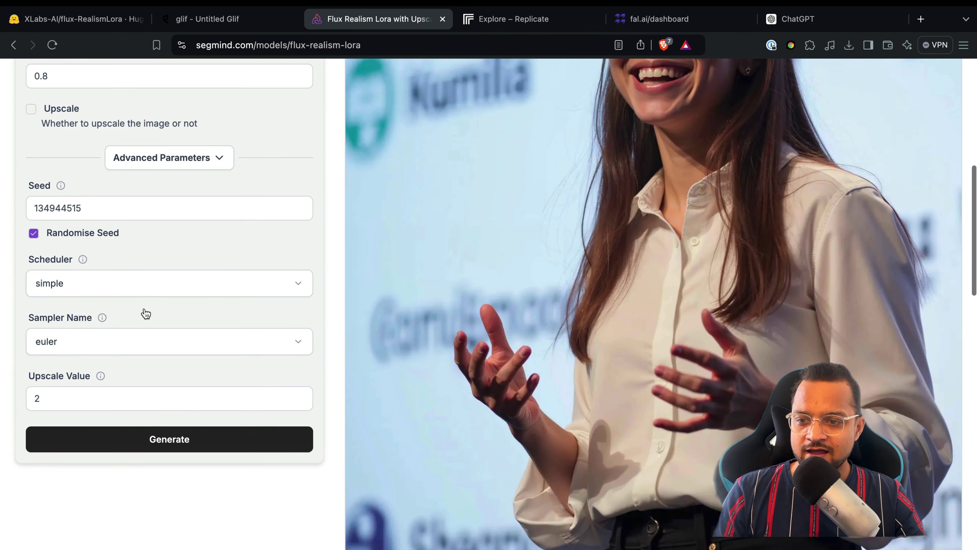
scroll(146, 314, "down", 1)
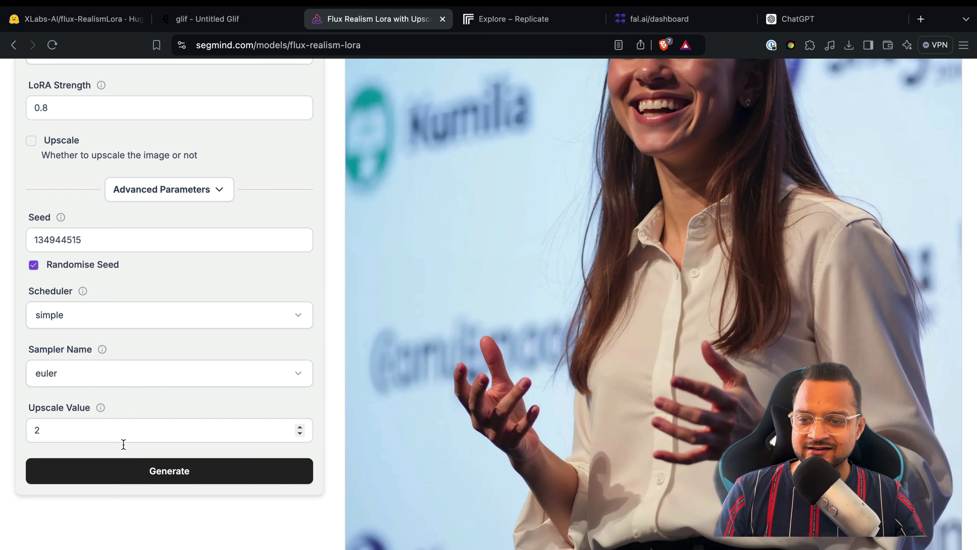
left_click(143, 477)
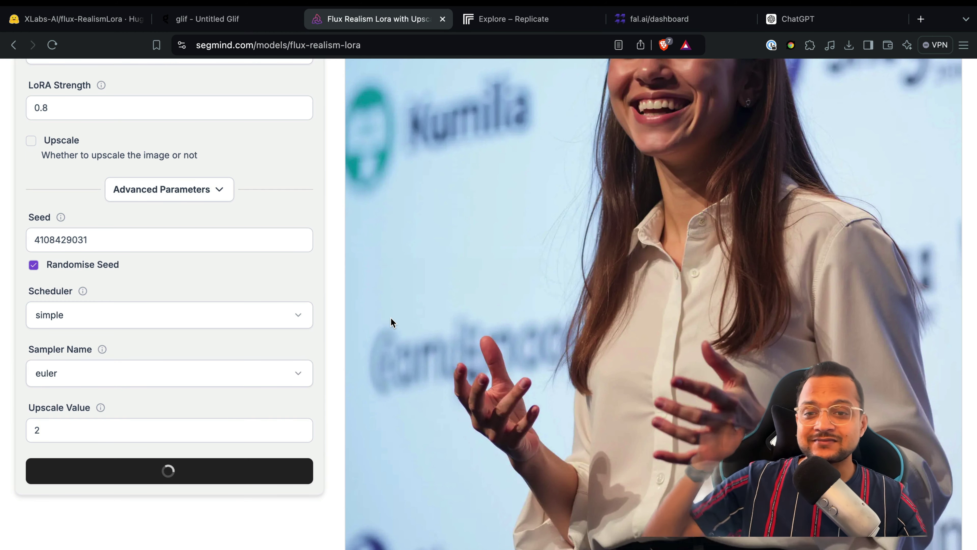
Compare the hologram portraits generated on glif and on Hugging Face while Segmind is generating.
scroll(389, 324, "up", 2)
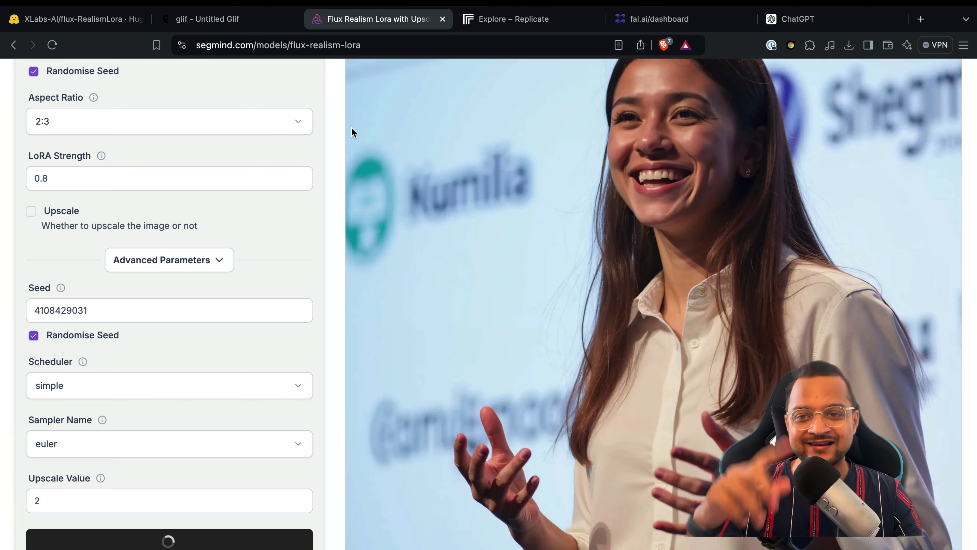
left_click(230, 31)
scroll(805, 319, "down", 4)
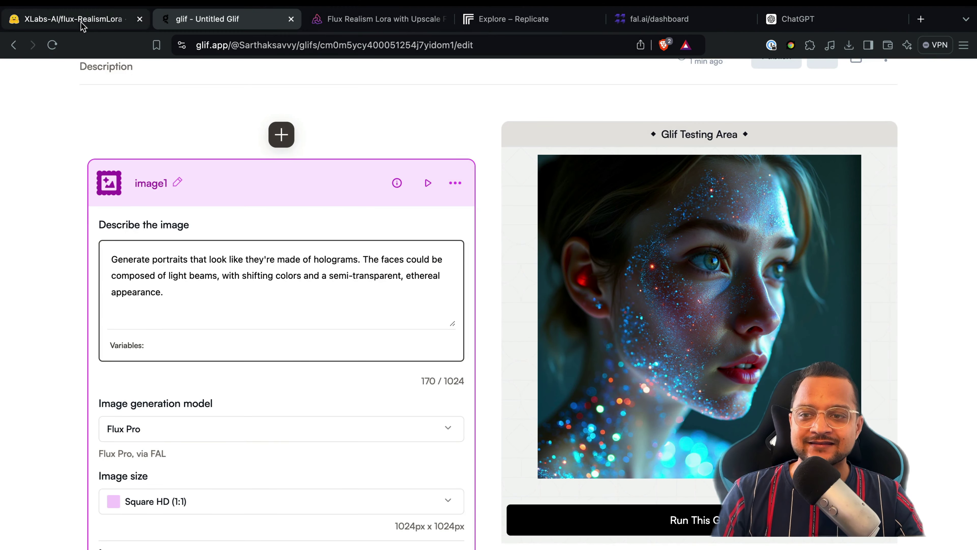
left_click(65, 17)
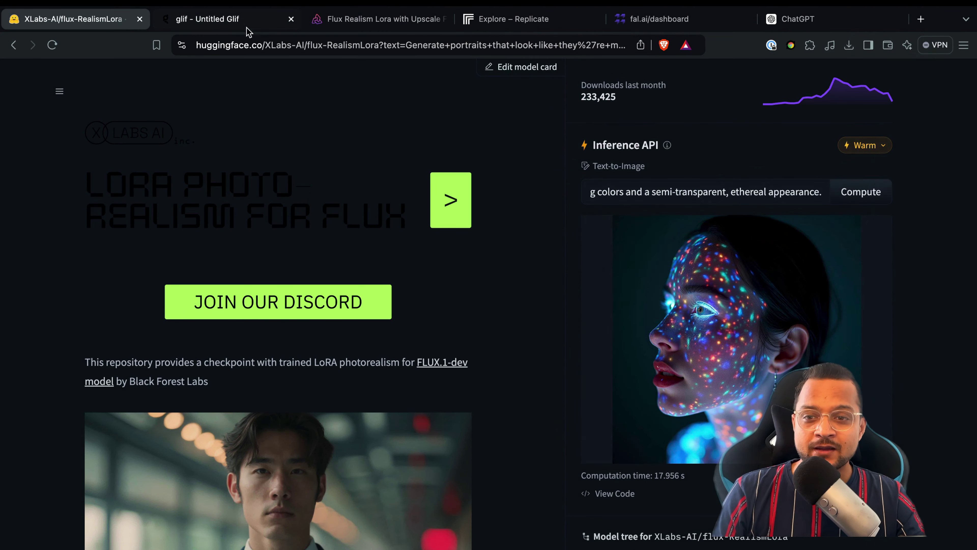
left_click(247, 27)
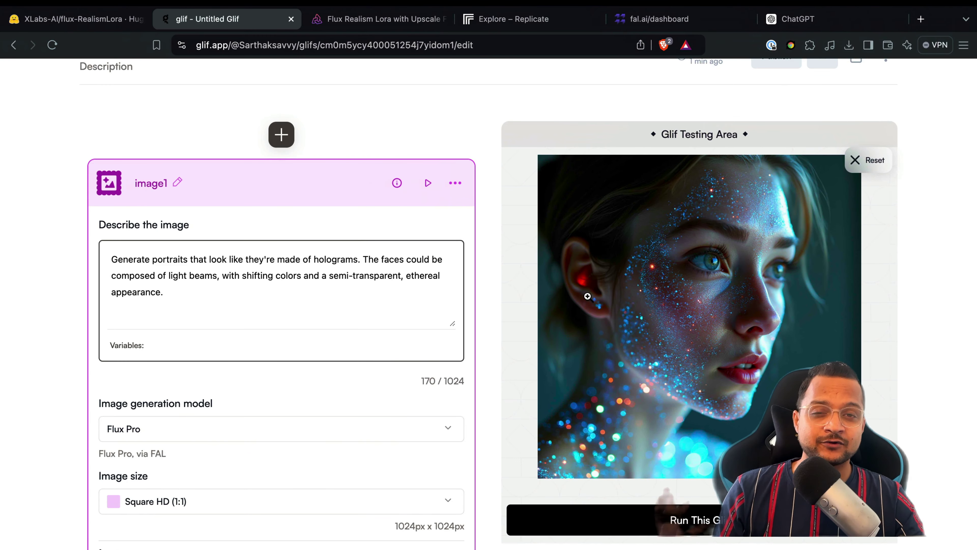
Return to Segmind and examine the generated hologram portrait in full.
left_click(370, 27)
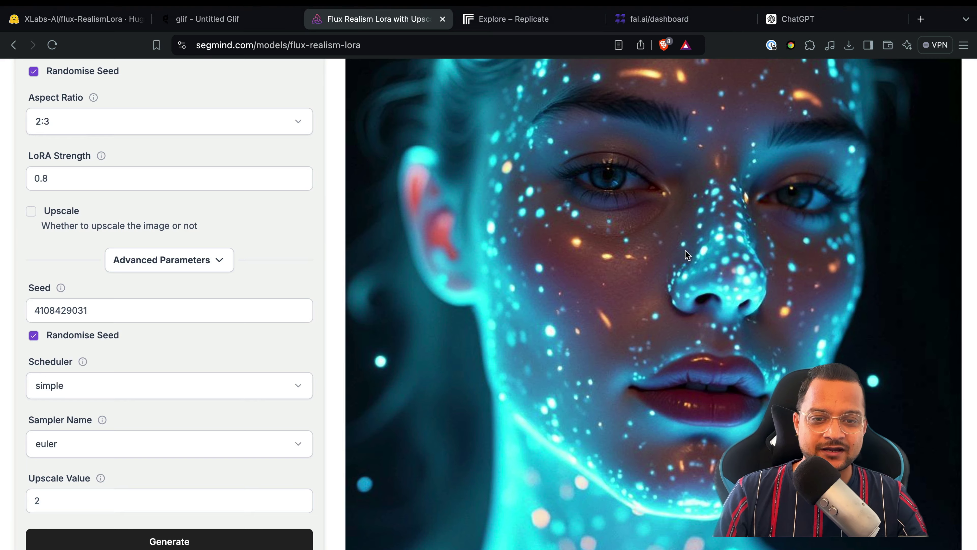
scroll(701, 249, "up", 5)
scroll(701, 249, "down", 5)
scroll(702, 249, "down", 6)
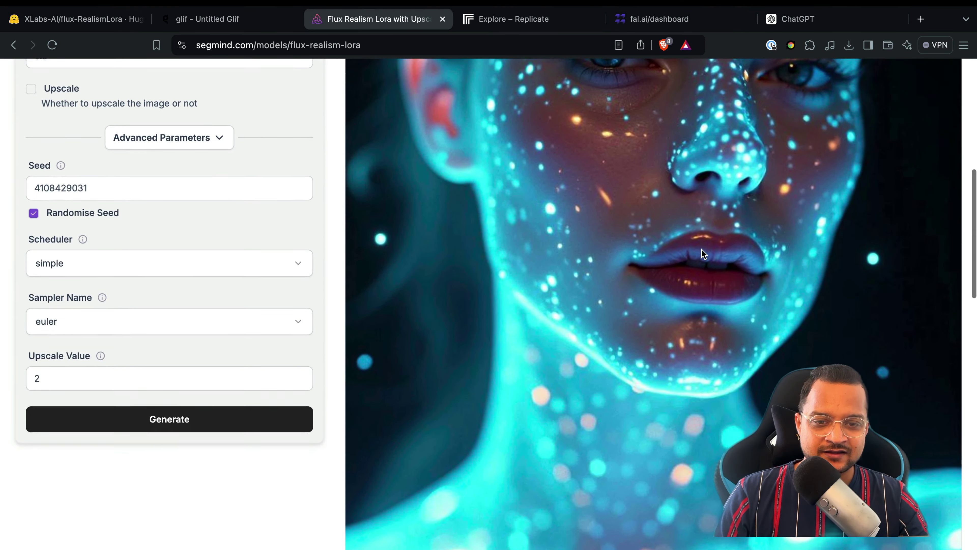
scroll(701, 249, "up", 7)
scroll(702, 249, "up", 4)
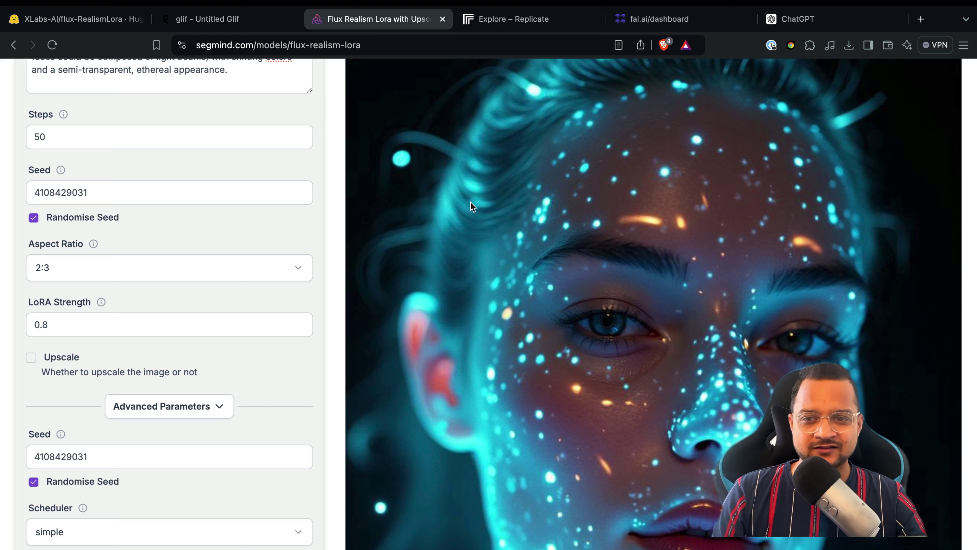
Compare the Segmind portrait with the glif and Hugging Face results once more.
left_click(226, 19)
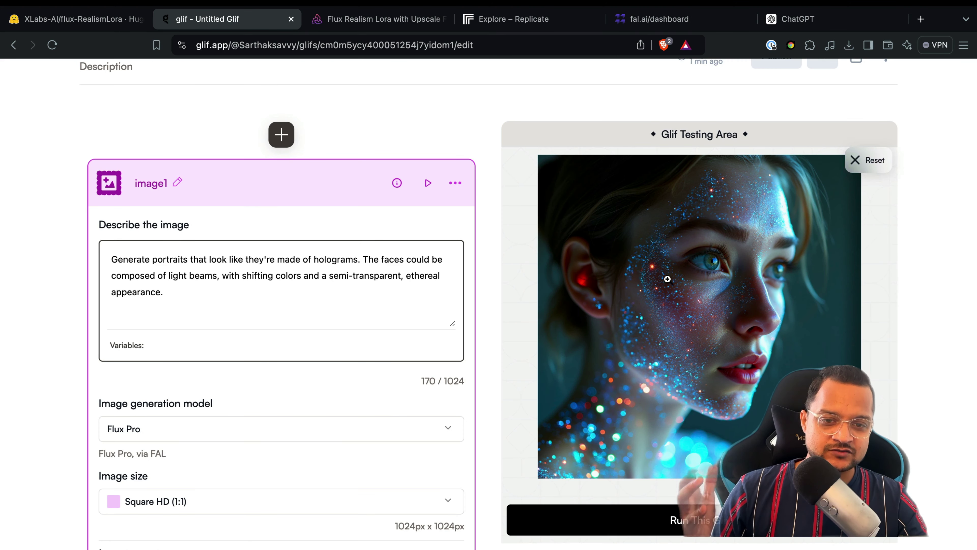
left_click(96, 20)
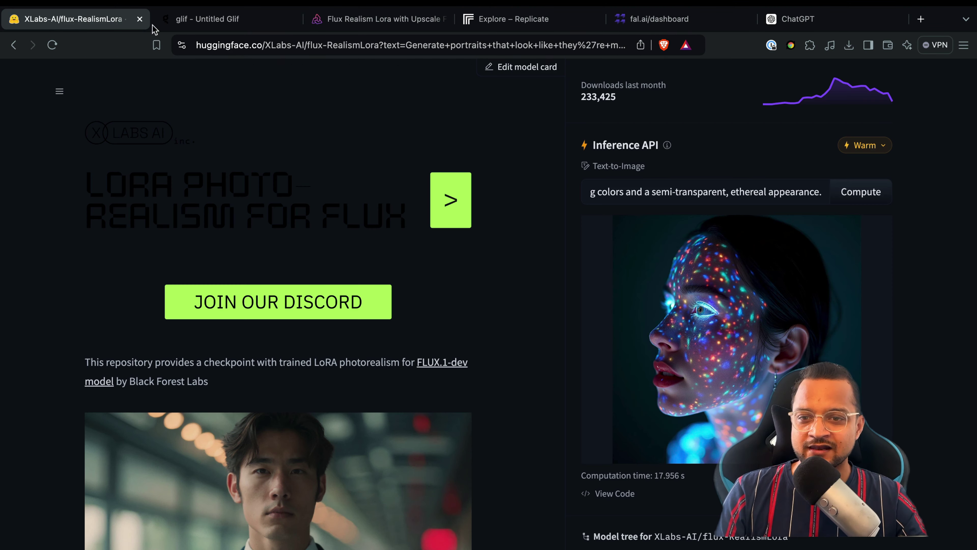
left_click(375, 21)
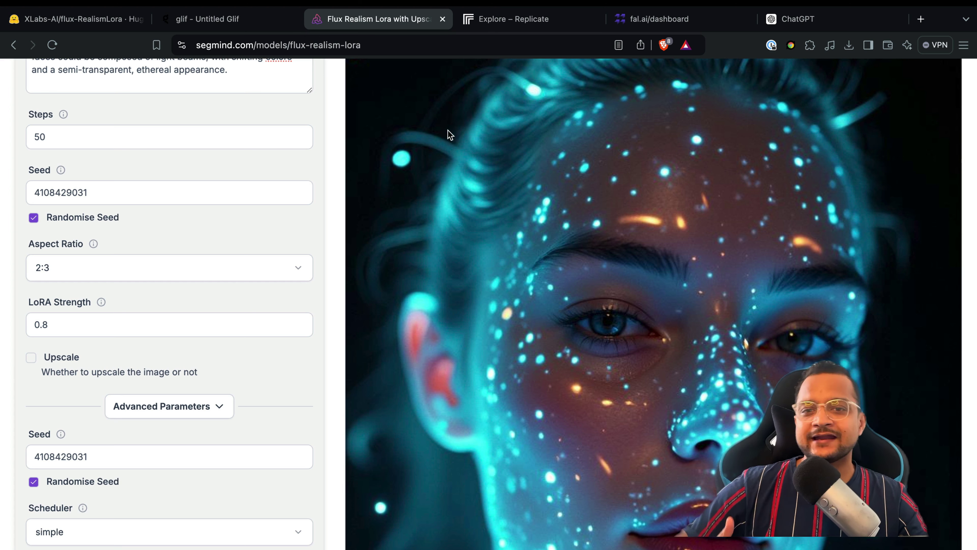
Switch to Replicate, search for "flux realism" and open the xlabs-ai/flux-dev-realism model.
left_click(555, 26)
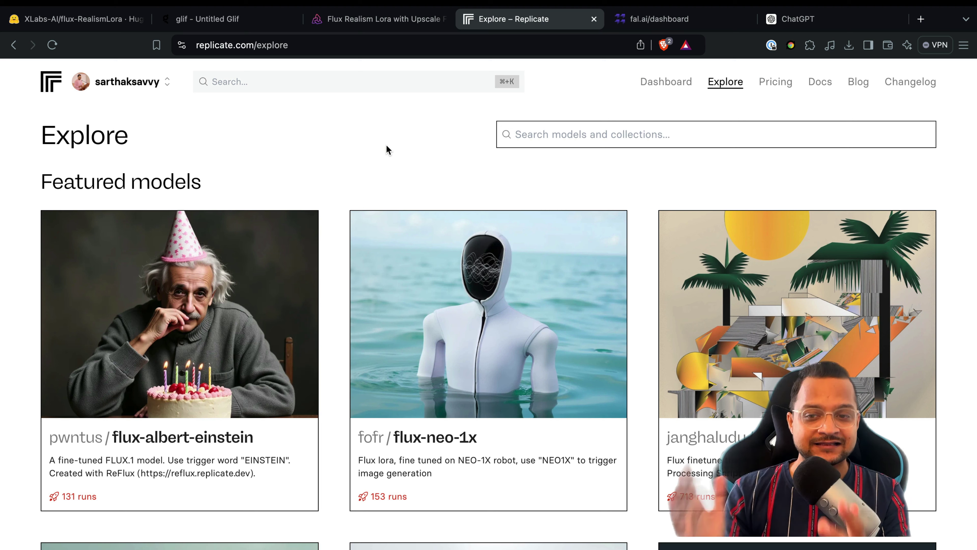
left_click(317, 87)
type("flux real")
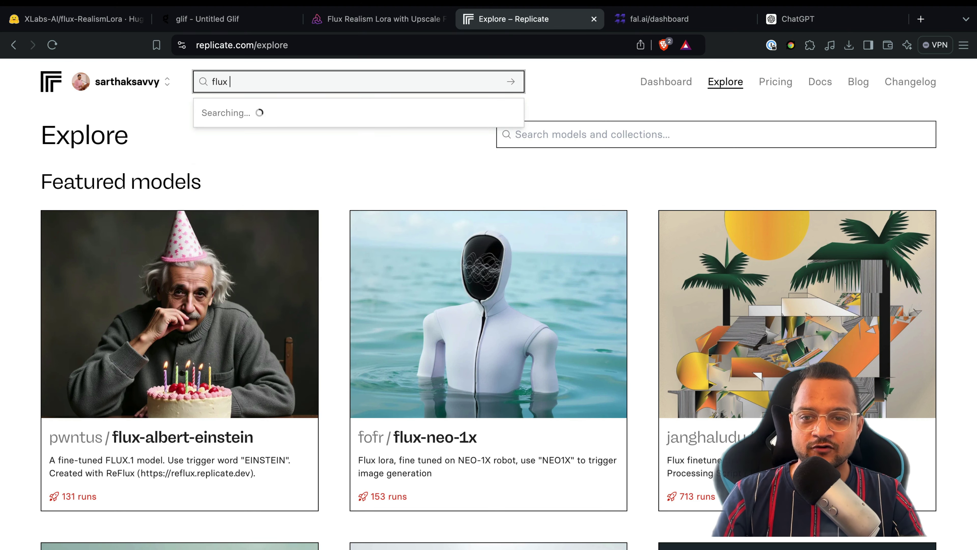
type("ism")
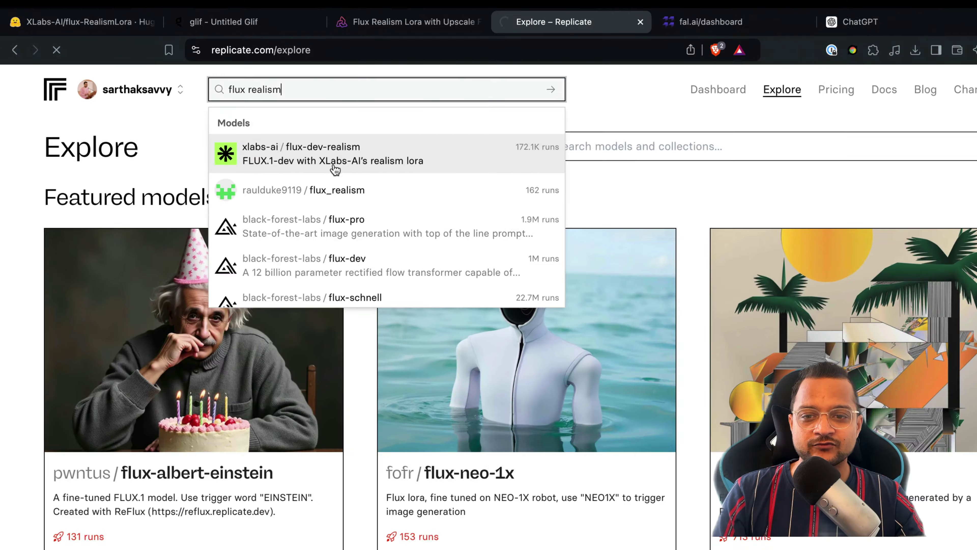
key("Return")
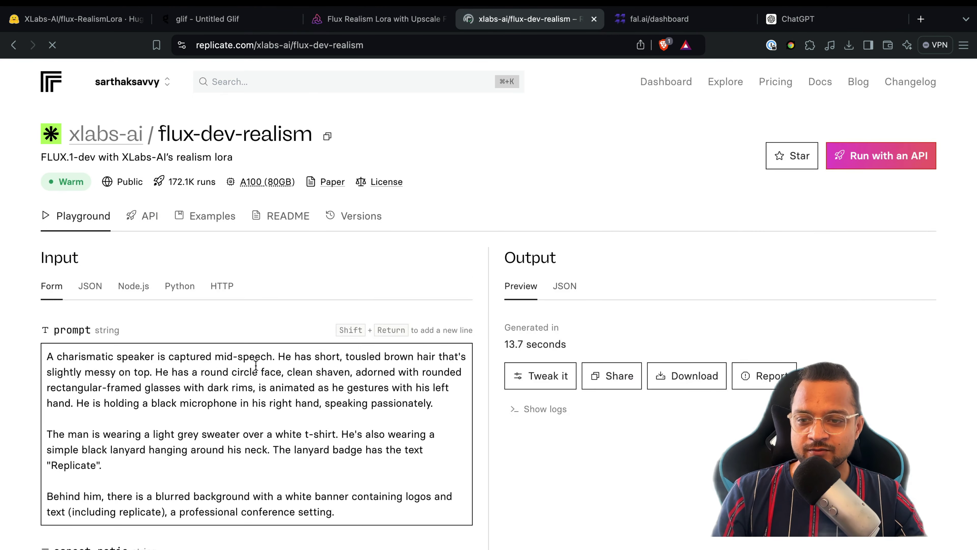
Replace the prompt with the "Generate portraits that look like they're made of holograms..." text and run the flux-dev-realism model.
scroll(255, 364, "down", 3)
left_click(256, 364)
key("super+a")
key("BackSpace")
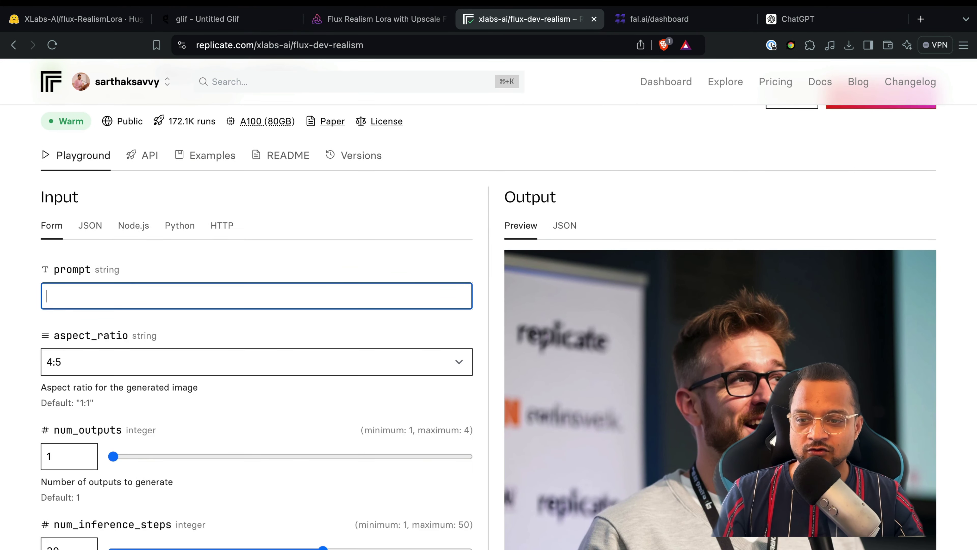
type("Generate portraits that look like they're made of holograms. The faces could be composed of light beams, with shifting colors and a semi-transparent, ethereal appearance.")
scroll(208, 347, "down", 3)
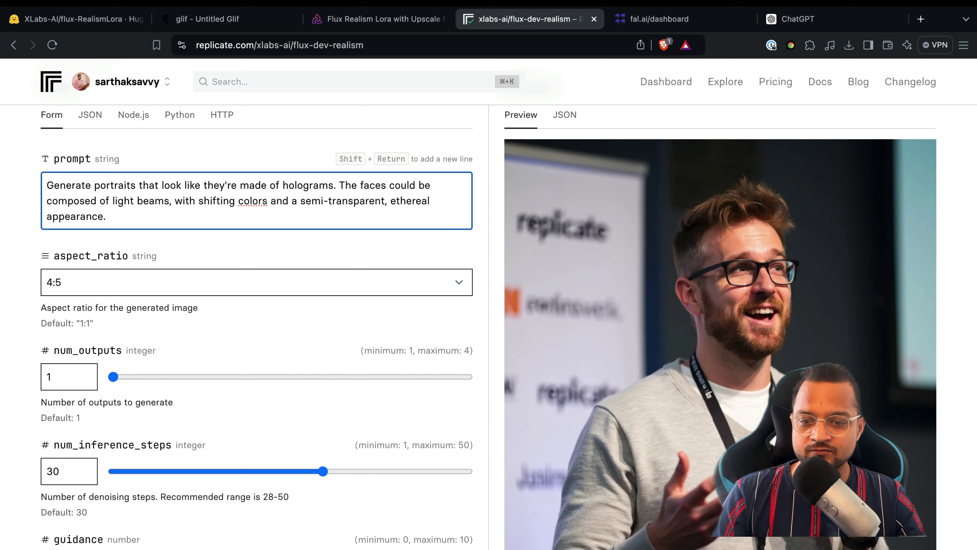
key("Return")
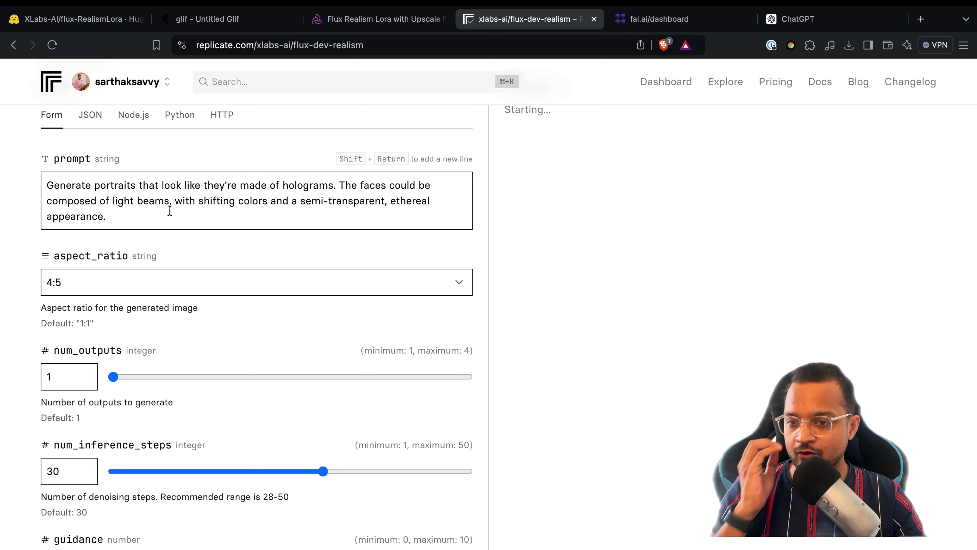
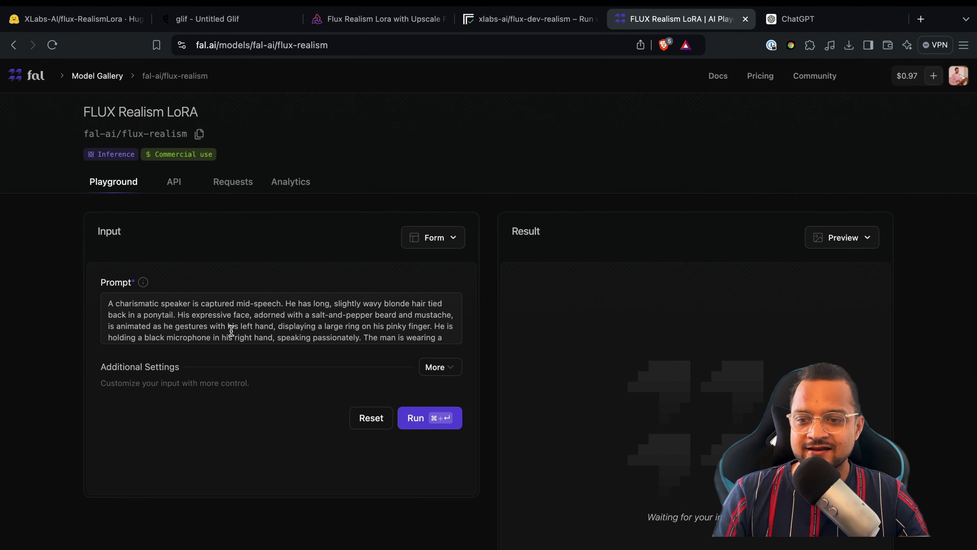
On fal.ai's FLUX Realism LoRA page, replace the prompt with the "Generate portraits that look like they're made of holograms..." text and run it.
left_click(226, 322)
key("super+a")
type("Generate portraits that look like they're made of holograms. The faces could be composed of light beams, with shifting colors and a semi-transparent, ethereal appearance.")
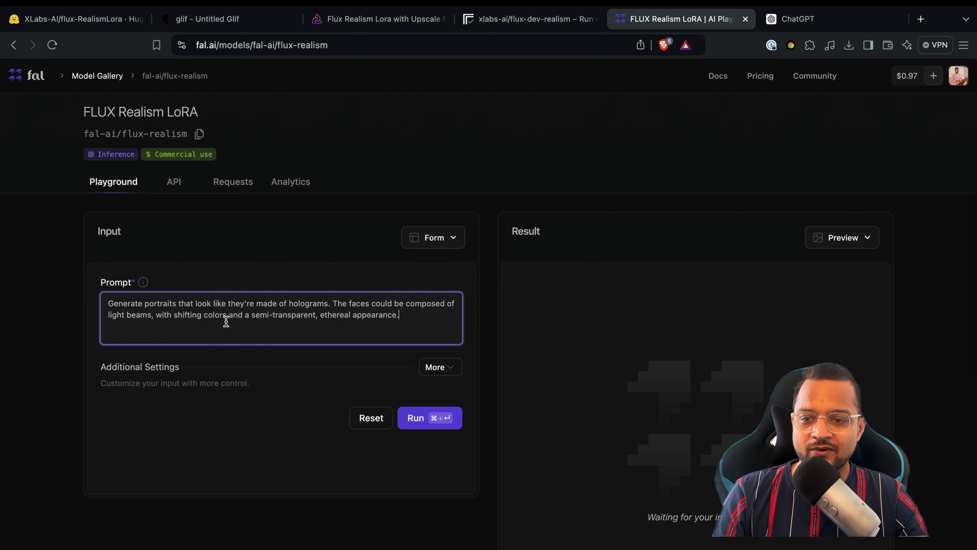
left_click(431, 418)
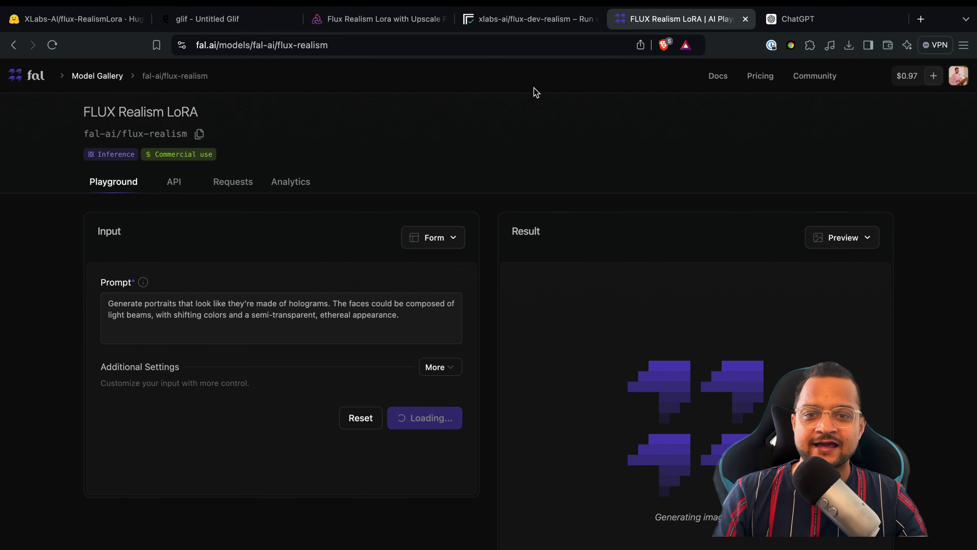
Switch to Replicate and examine the generated hologram portrait's face and skin details up close.
left_click(498, 24)
scroll(722, 292, "down", 3)
scroll(723, 293, "up", 5)
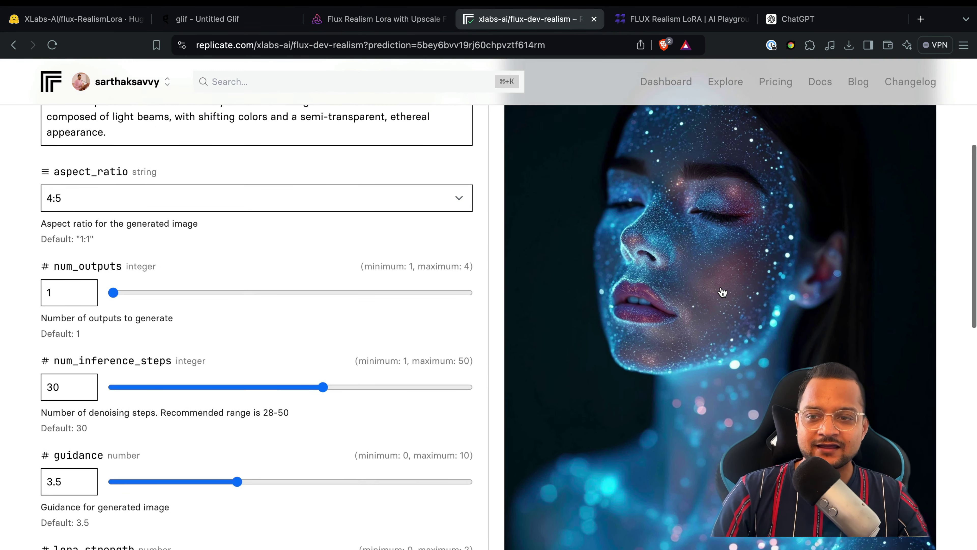
scroll(722, 292, "down", 1)
scroll(722, 292, "down", 3)
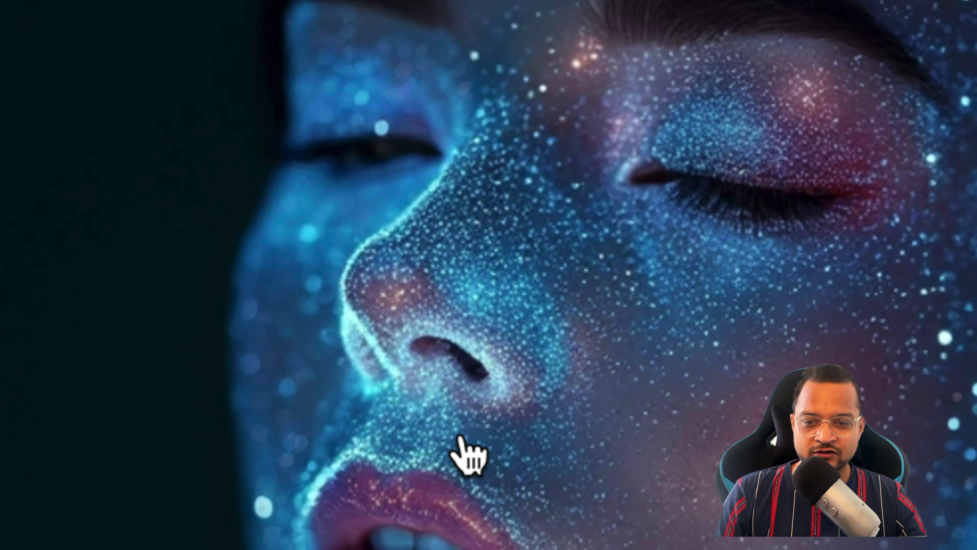
scroll(539, 88, "down", 5)
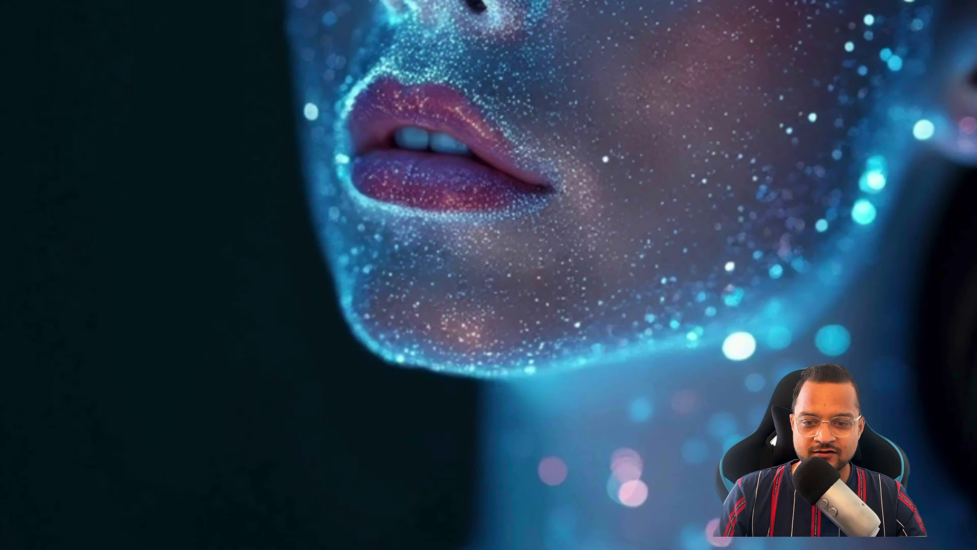
scroll(534, 99, "up", 2)
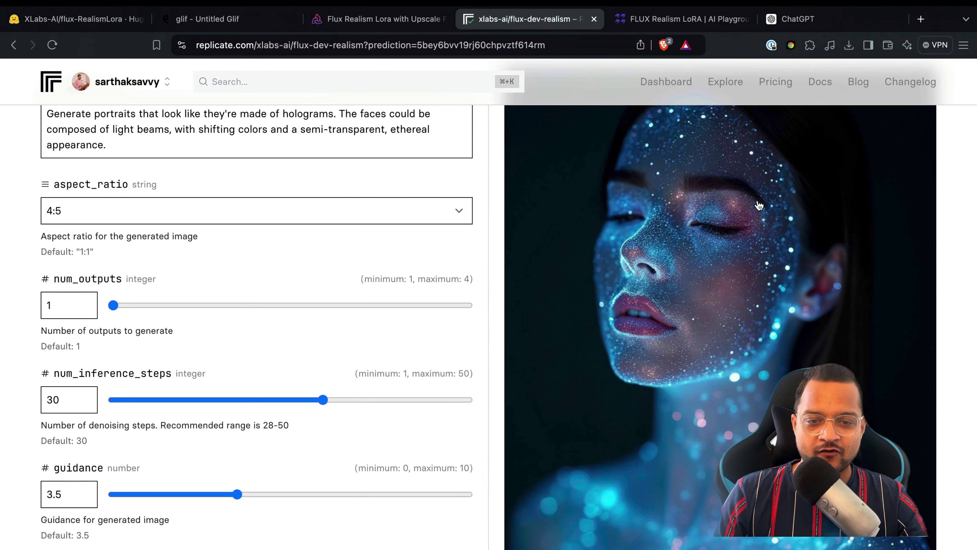
Examine the hologram portrait generated on fal.ai and return to the glif result for comparison.
left_click(639, 20)
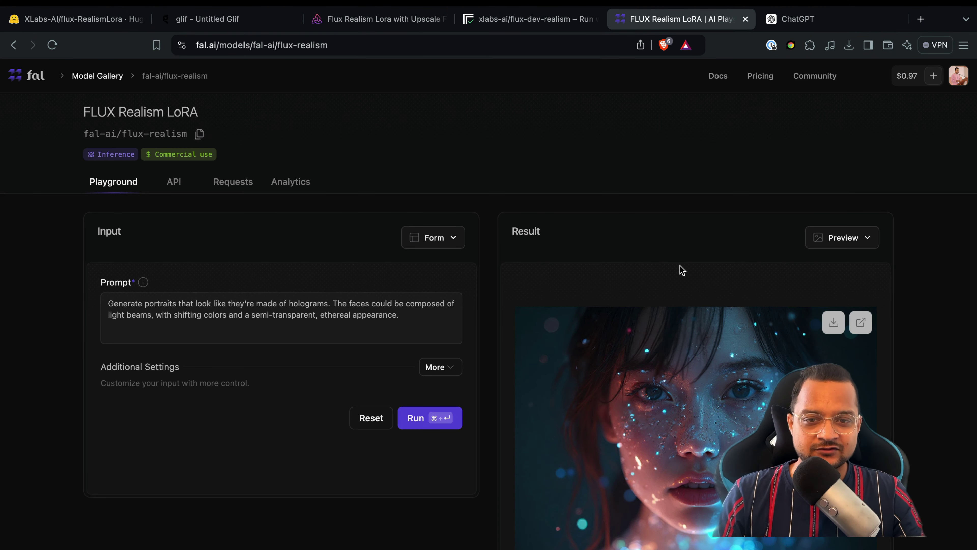
scroll(681, 269, "down", 3)
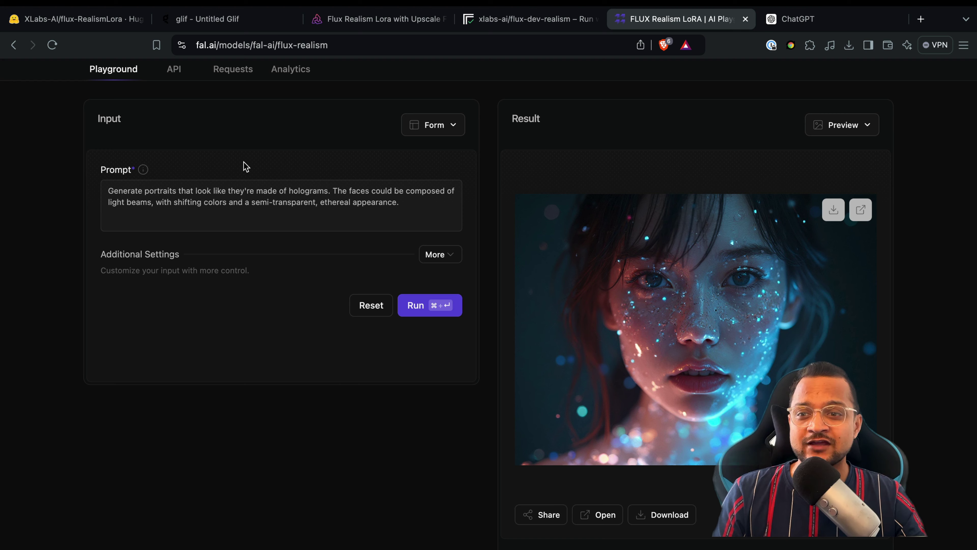
left_click(210, 19)
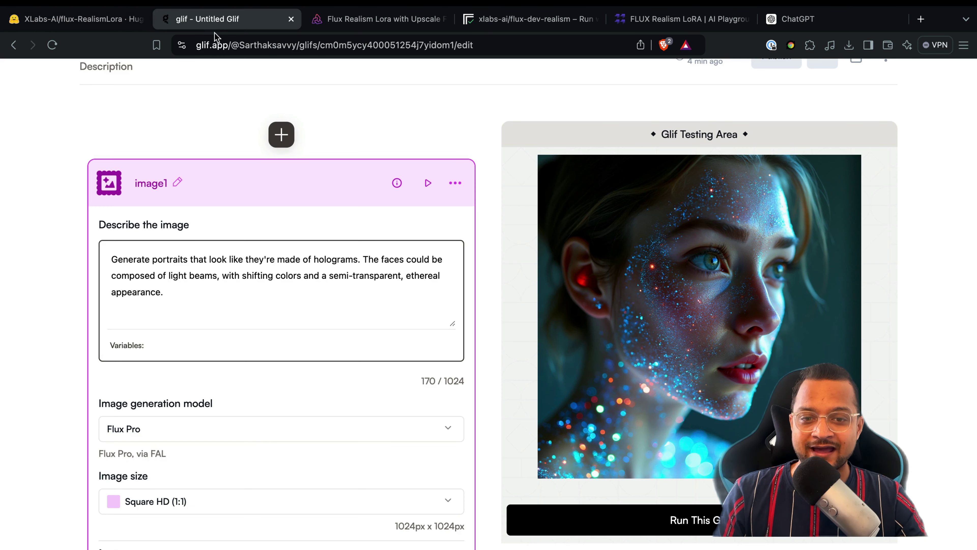
On Hugging Face, replace the prompt with "a poor man sitting on road side looking at camera with white beard and gray hairs" and compute it.
left_click(82, 20)
triple_click(710, 192)
key("super+shift+v")
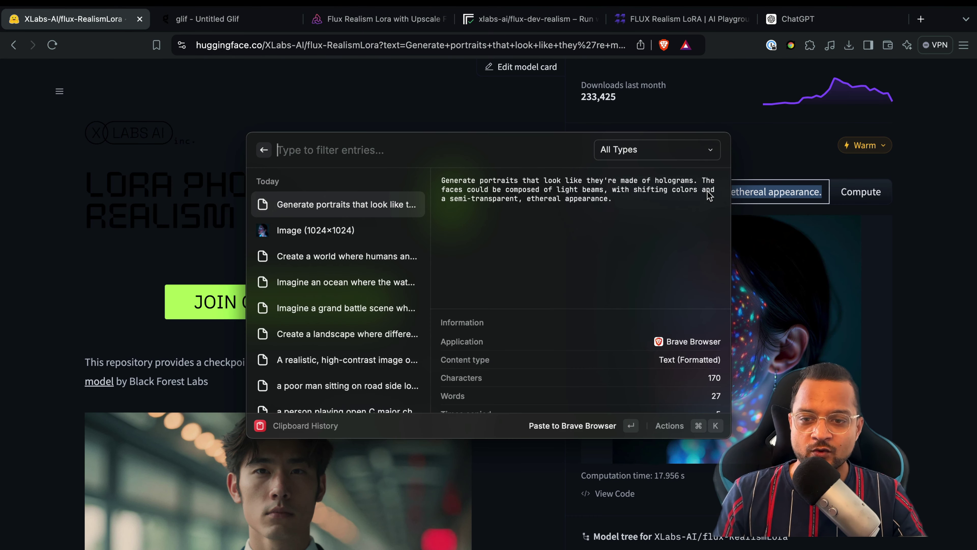
key("Down")
key("Down")
key("Down")
key("Down")
key("Down")
key("Down")
key("Down")
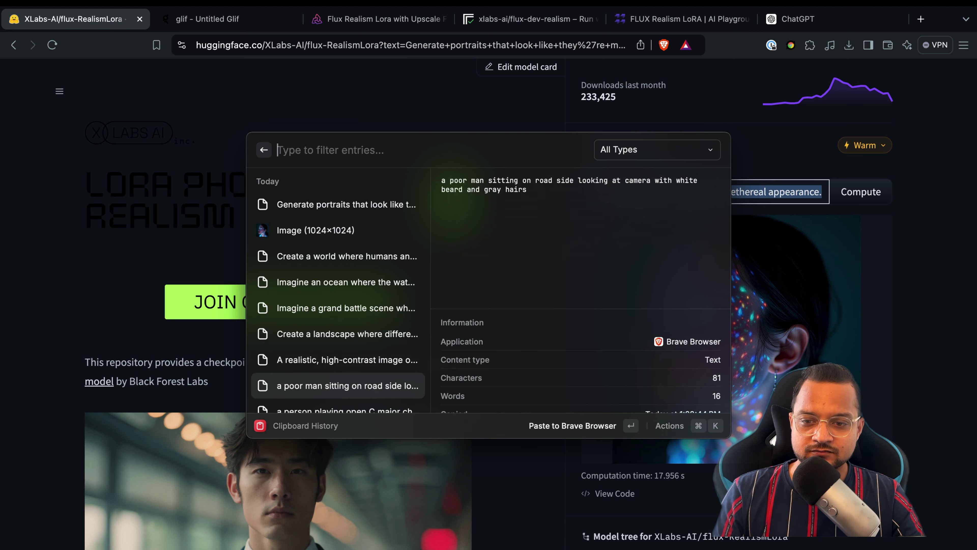
key("Return")
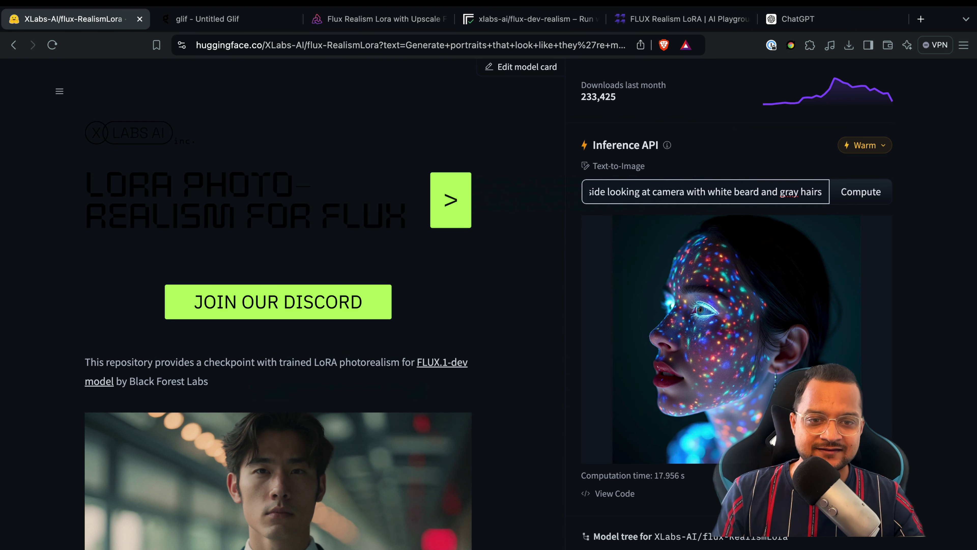
left_click(876, 192)
Switch to glif, enter "a poor man sitting on road side looking at camera with white beard and gray hairs" as image description, and run it.
left_click(207, 19)
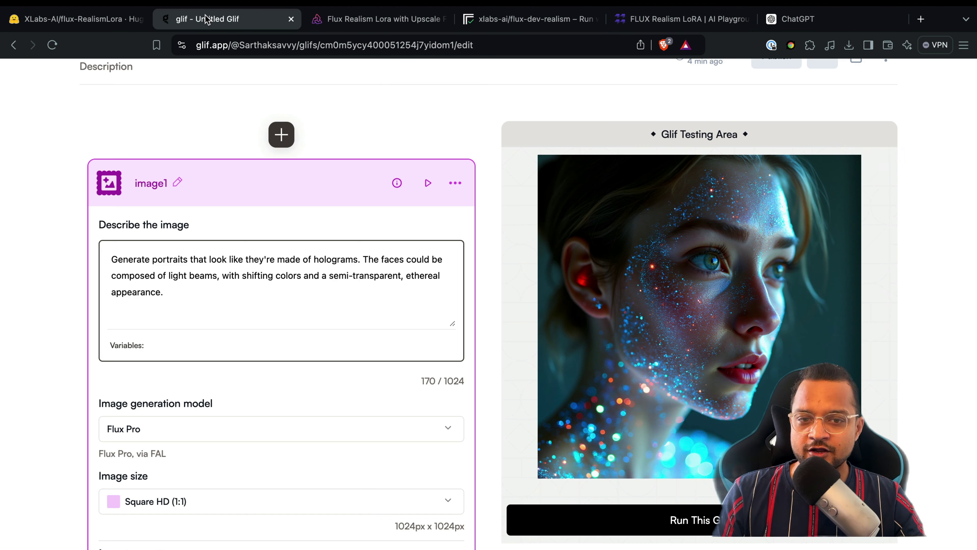
triple_click(330, 276)
type("a poor man sitting on road side looking at camera with white beard and gray hairs")
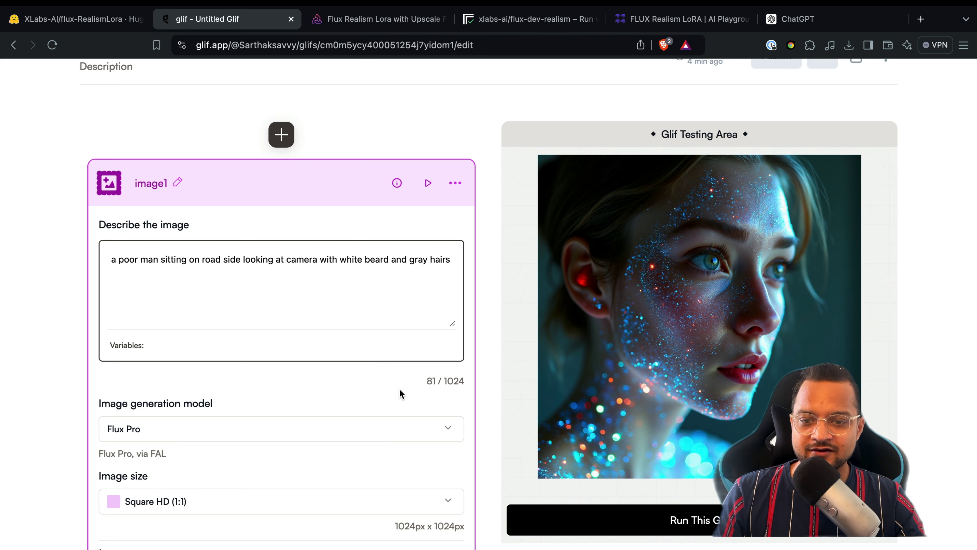
scroll(399, 393, "down", 4)
left_click(619, 380)
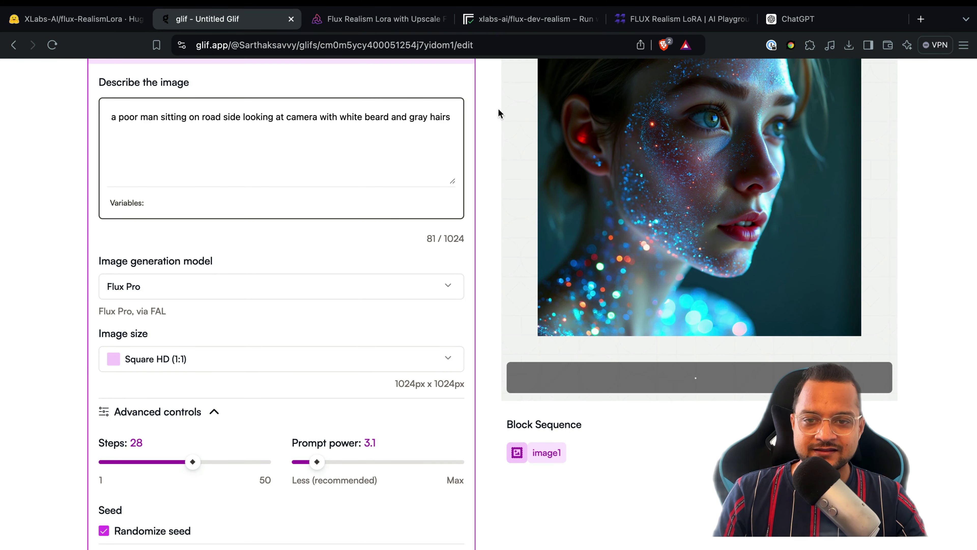
On Segmind, generate an image from the prompt "a poor man sitting on road side looking at camera with white beard and gray hairs".
left_click(400, 24)
scroll(164, 153, "up", 5)
triple_click(169, 256)
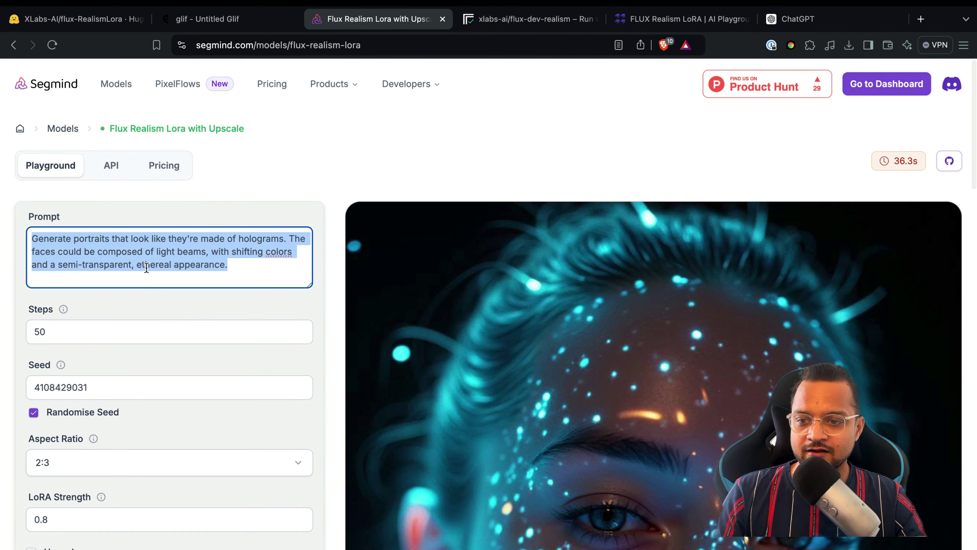
type("a poor man sitting on road side looking at camera with white beard and gray hairs")
scroll(262, 410, "down", 15)
left_click(235, 178)
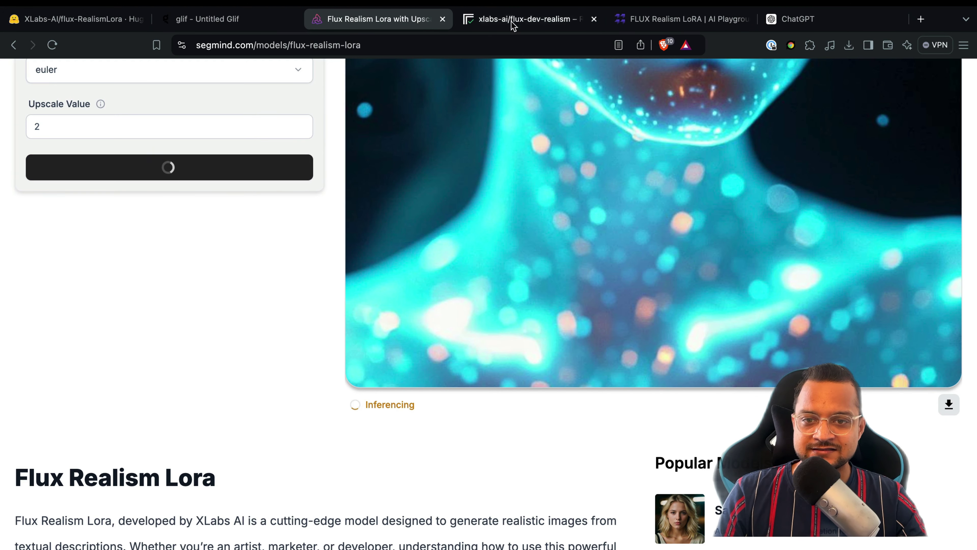
On Replicate, run flux-dev-realism with the prompt "a poor man sitting on road side looking at camera with white beard and gray hairs".
left_click(512, 20)
triple_click(301, 135)
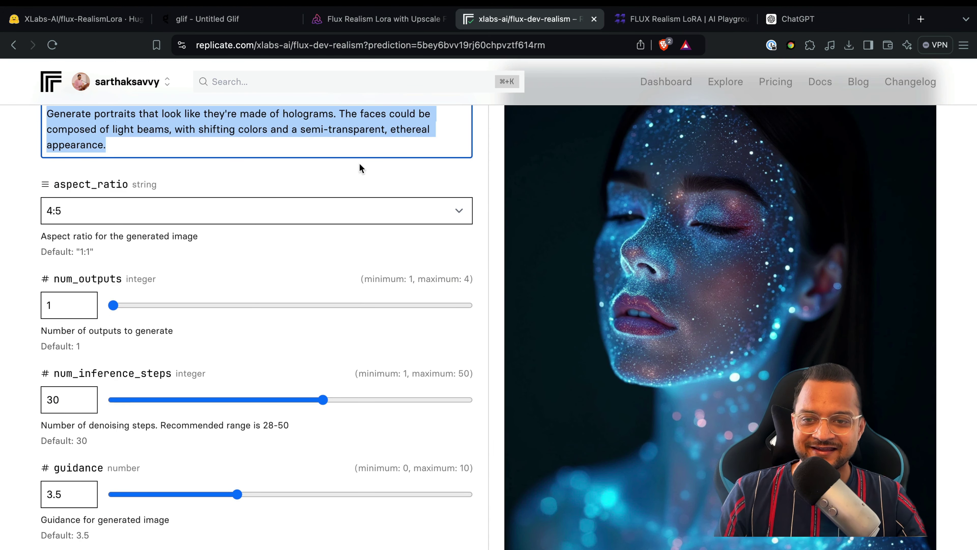
type("a poor man sitting on road side looking at camera with white beard and gray hairs")
scroll(377, 221, "up", 4)
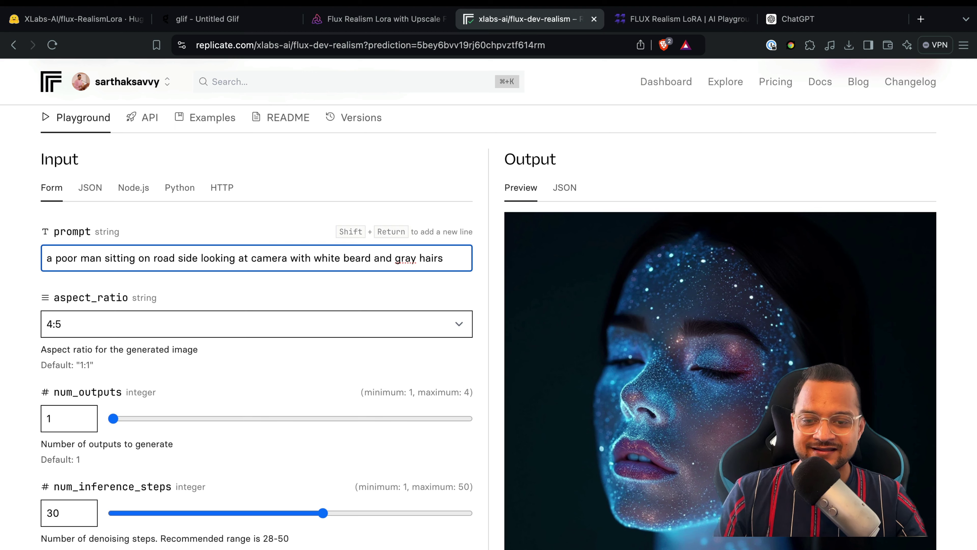
key("Return")
On fal.ai, run FLUX Realism LoRA with the prompt "a poor man sitting on road side looking at camera with white beard and gray hairs".
left_click(649, 20)
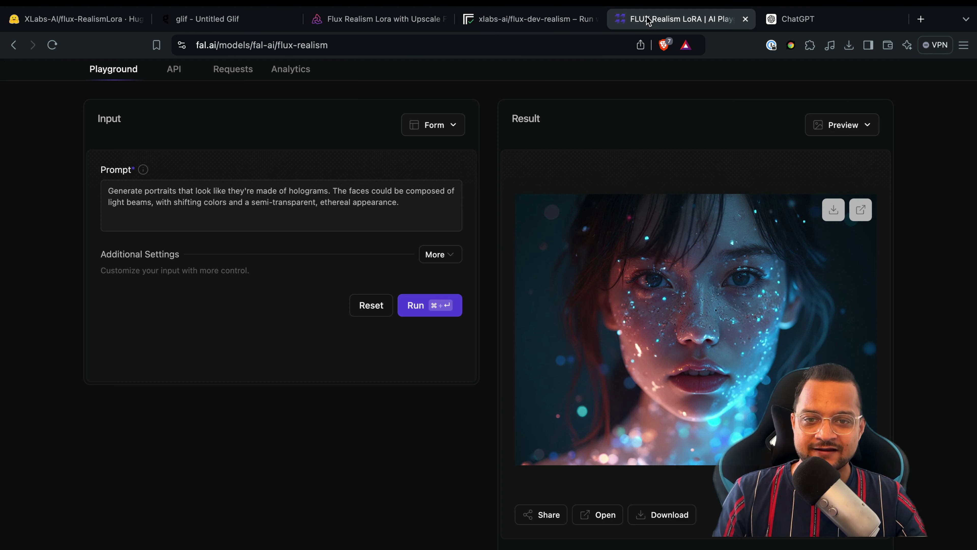
triple_click(347, 194)
type("a poor man sitting on road side looking at camera with white beard and gray hairs")
left_click(430, 305)
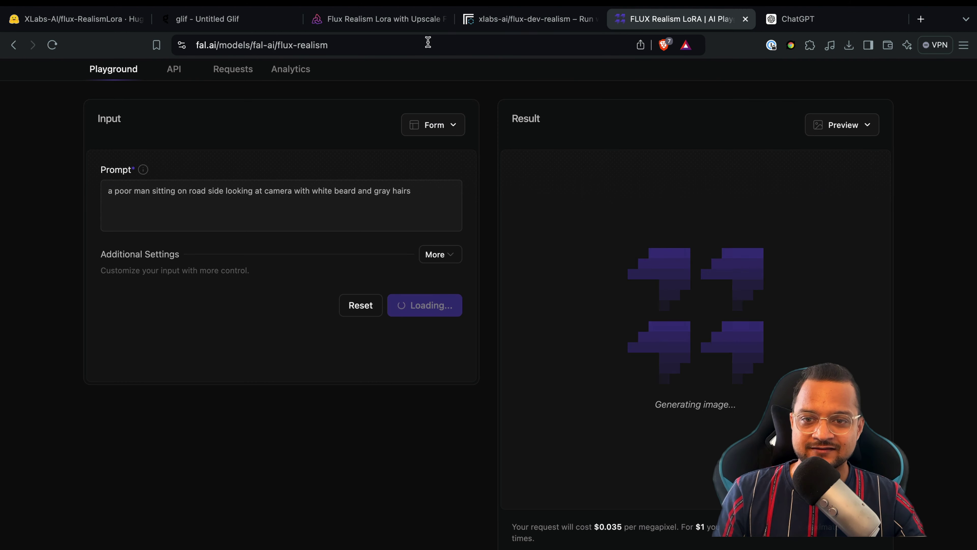
Check the generation progress of the poor-man image on Replicate, Segmind, glif and Hugging Face.
left_click(534, 18)
left_click(379, 19)
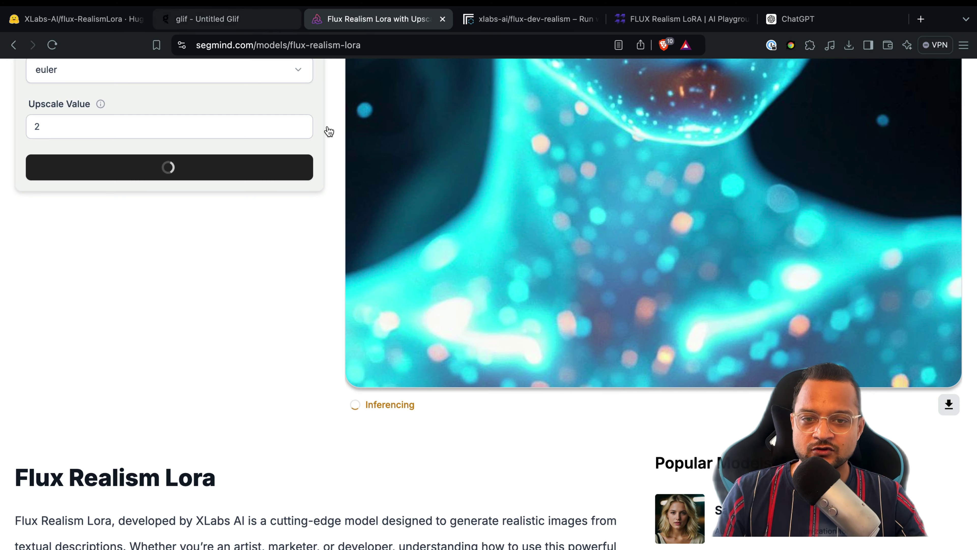
scroll(595, 295, "up", 8)
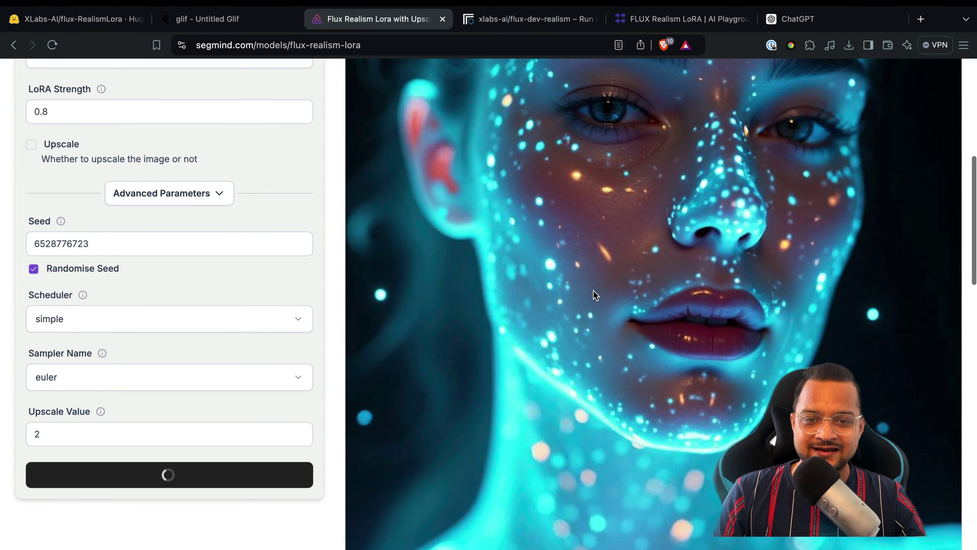
left_click(212, 20)
scroll(539, 279, "up", 2)
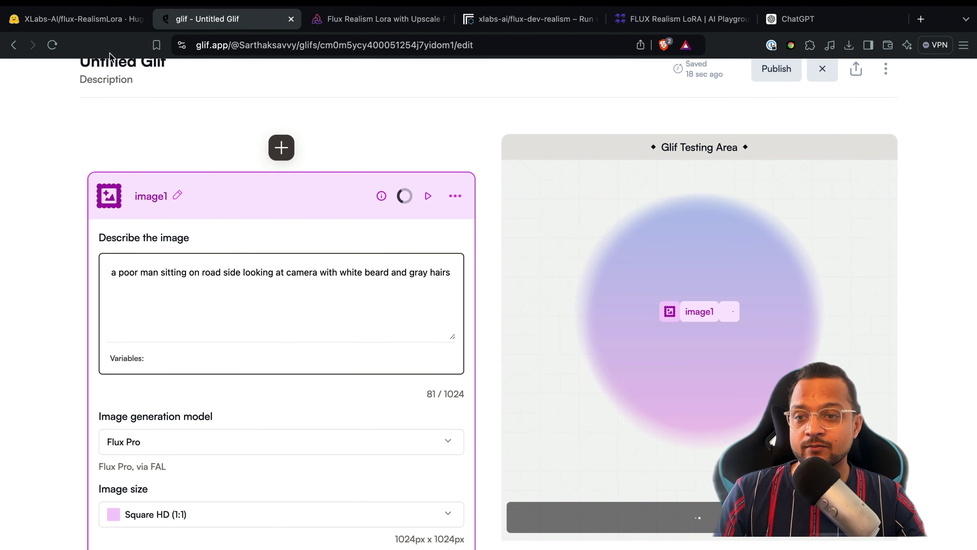
left_click(91, 23)
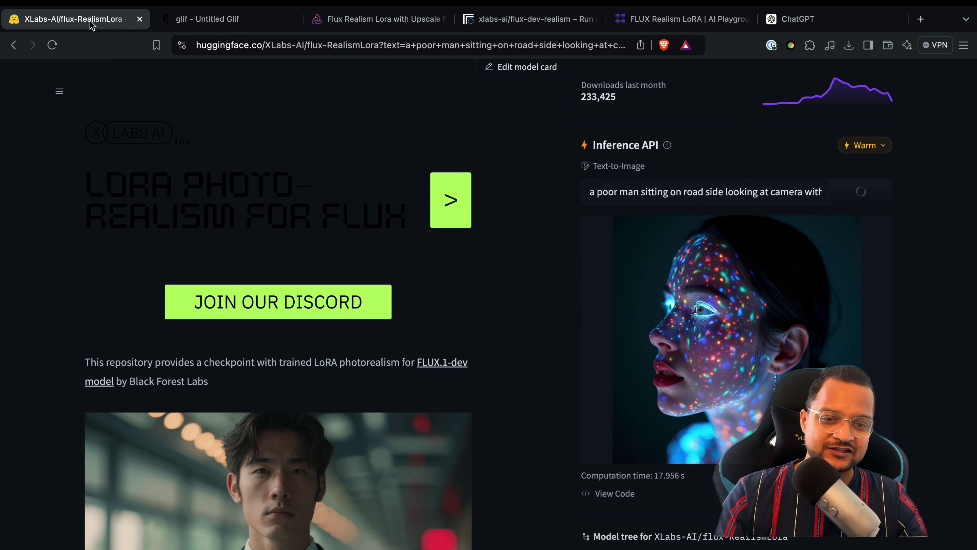
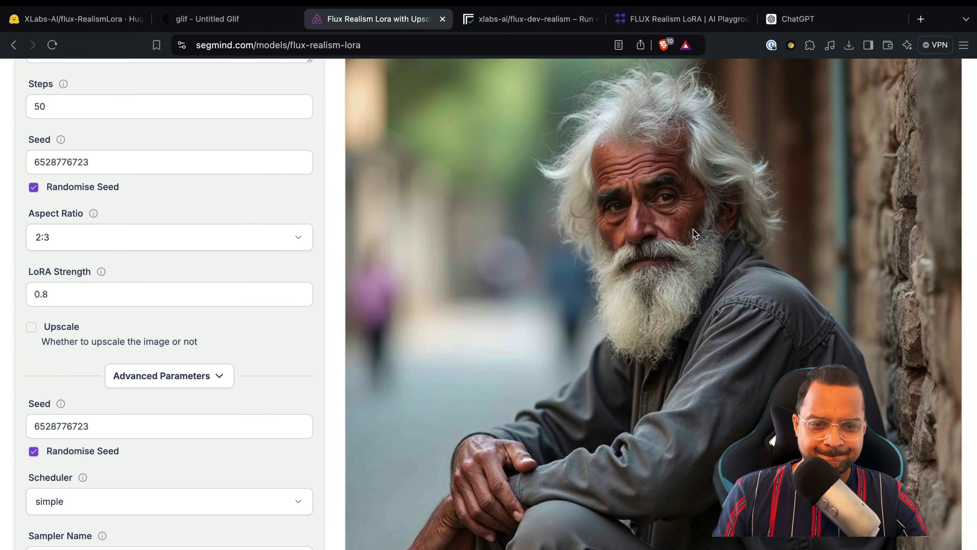
Examine the face, hands and feet of the old man in the image generated on Segmind.
scroll(694, 231, "down", 5)
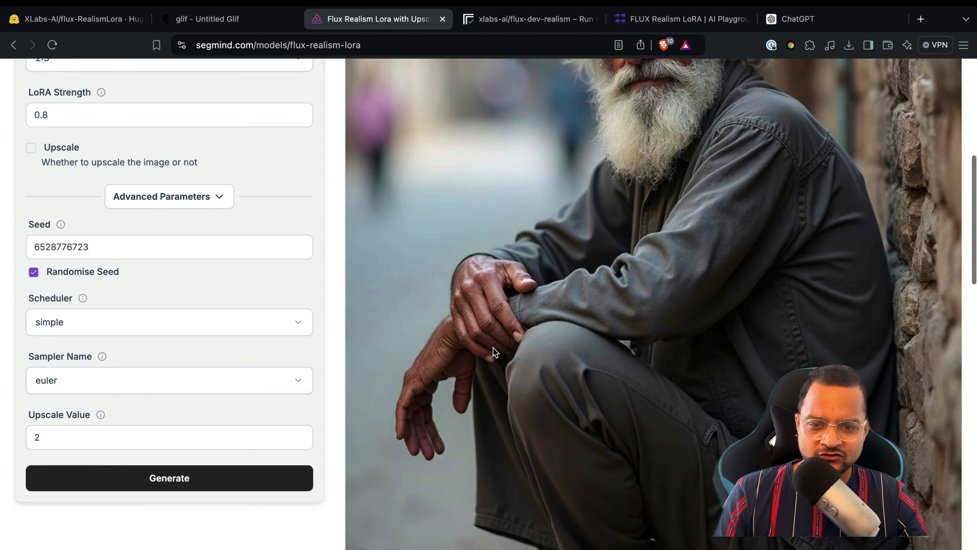
scroll(493, 348, "down", 4)
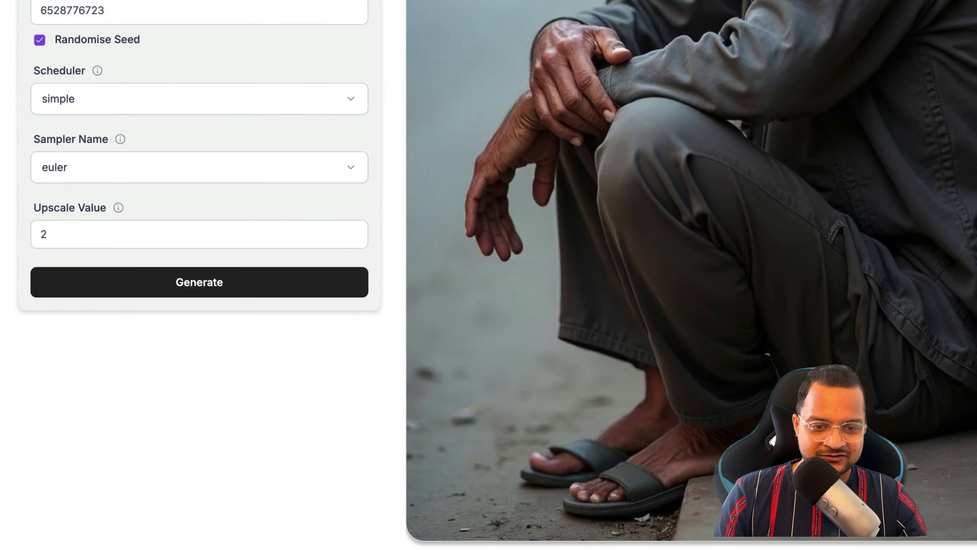
scroll(944, 239, "up", 6)
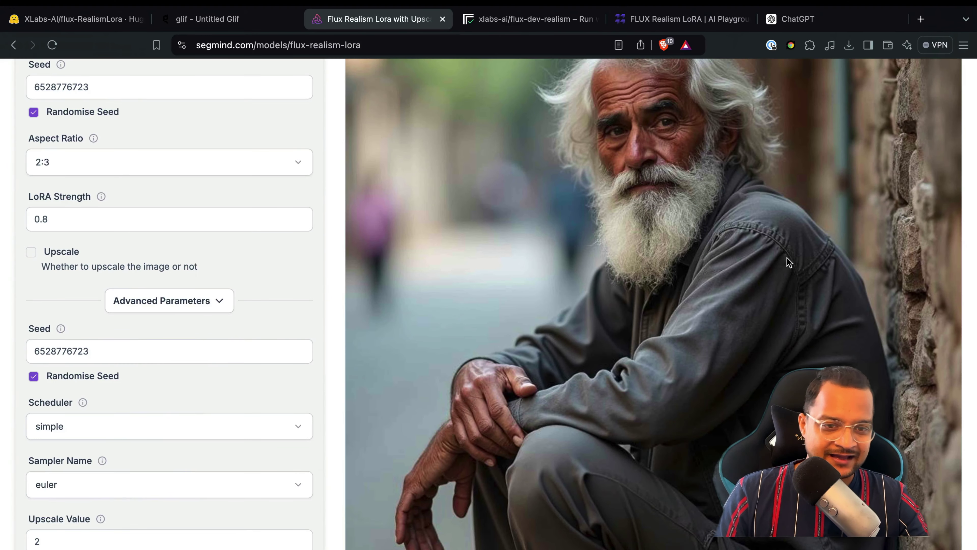
scroll(787, 257, "up", 3)
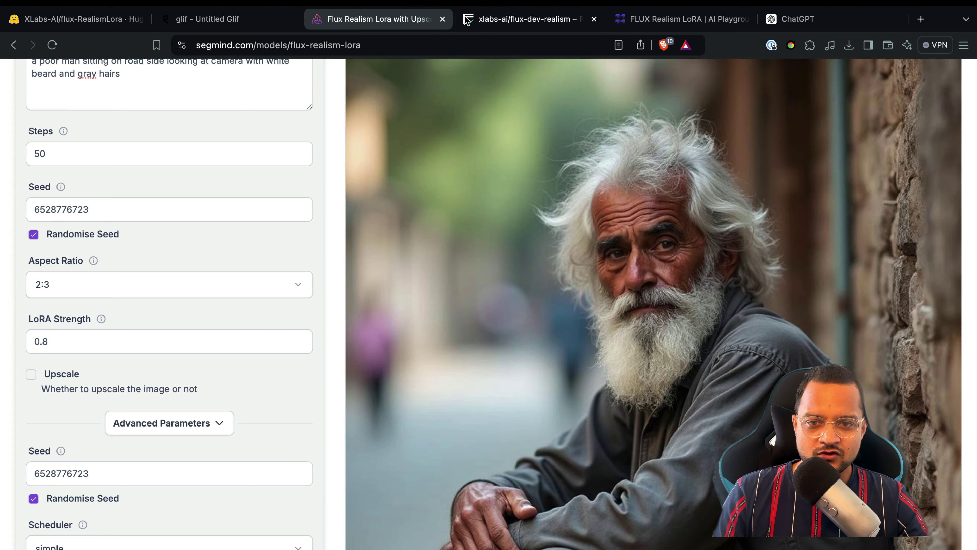
Compare the old-man images generated on Replicate, glif and Hugging Face.
left_click(507, 19)
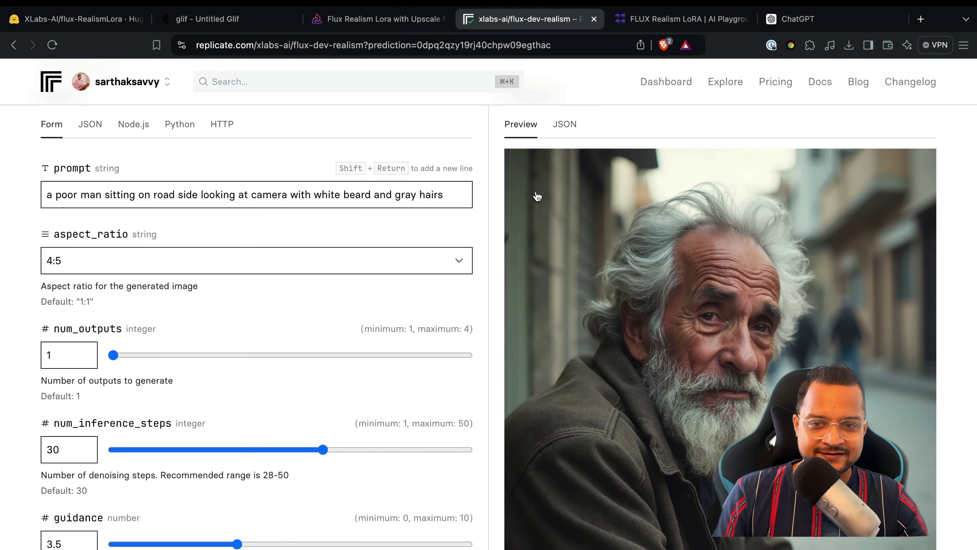
left_click(230, 19)
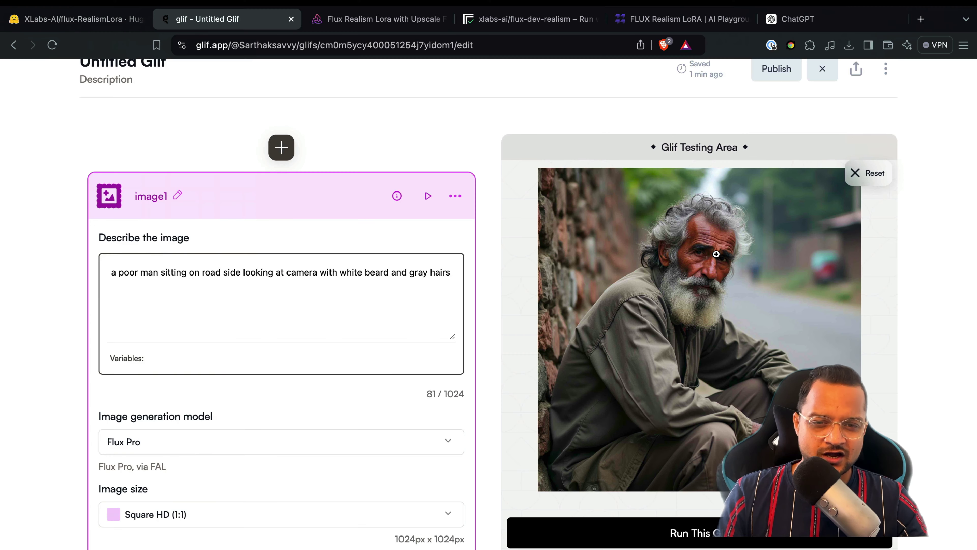
scroll(508, 333, "down", 10)
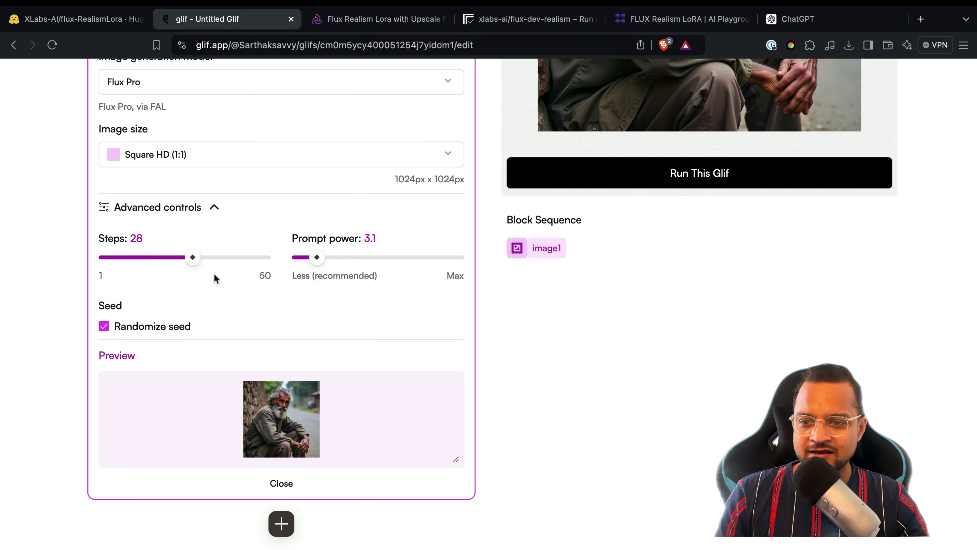
left_click(77, 19)
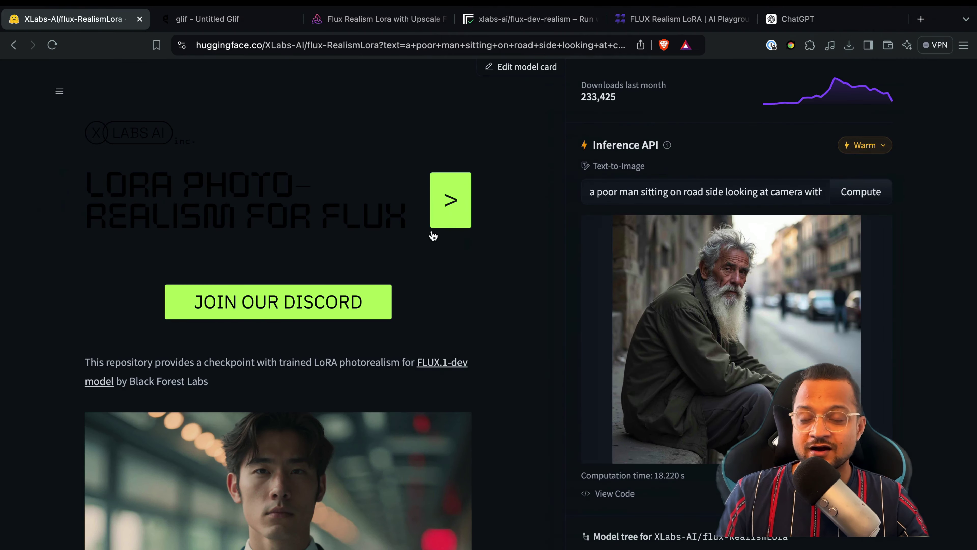
Switch to fal.ai and replace the prompt with the "a person playing open C major chord on guitar" entry from the clipboard history.
left_click(655, 19)
scroll(547, 139, "up", 6)
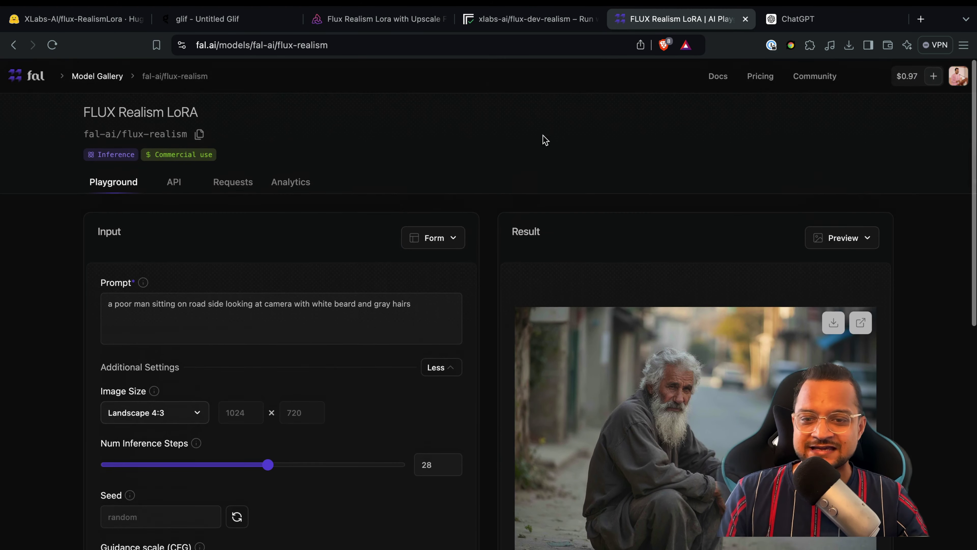
left_click(334, 328)
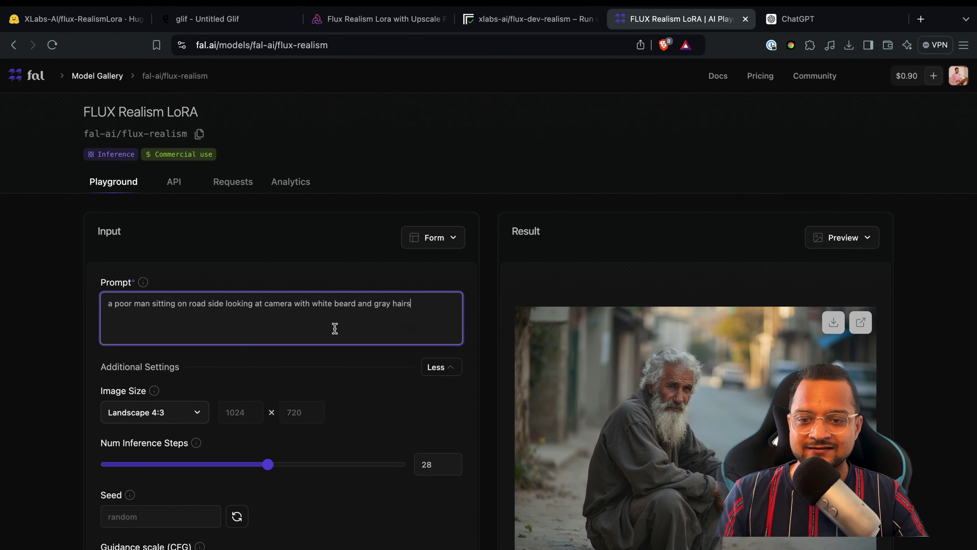
key("ctrl+a")
key("super+shift+v")
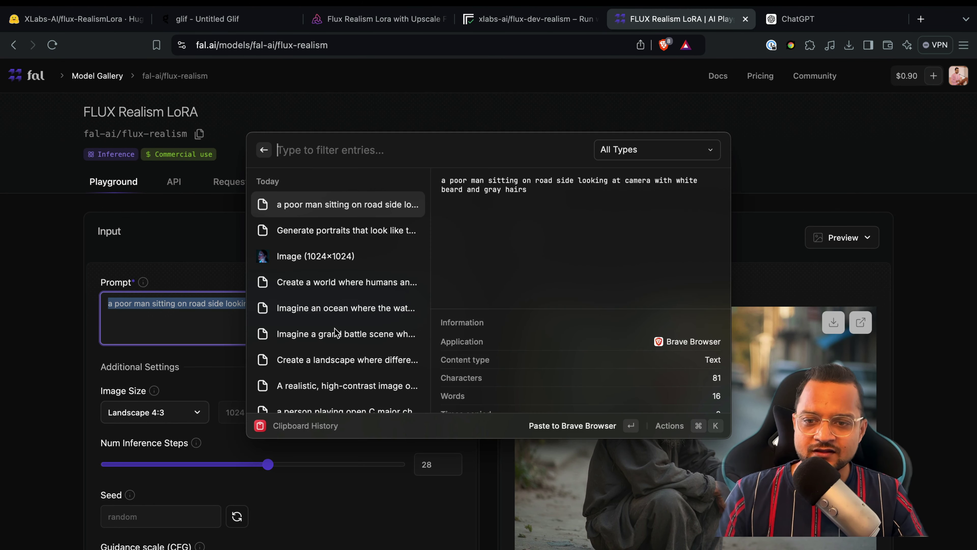
key("Down")
key("Down")
key("Down")
key("Down")
key("Down")
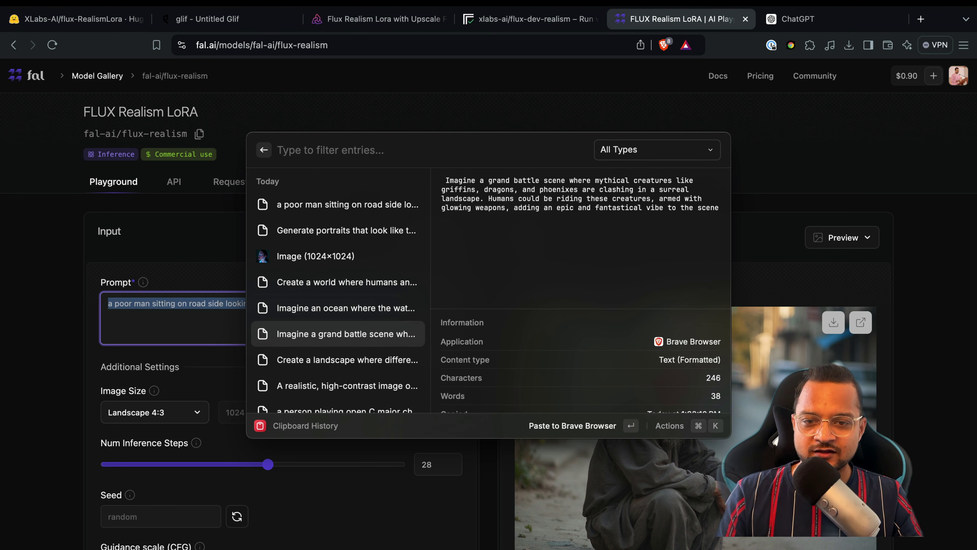
key("Down")
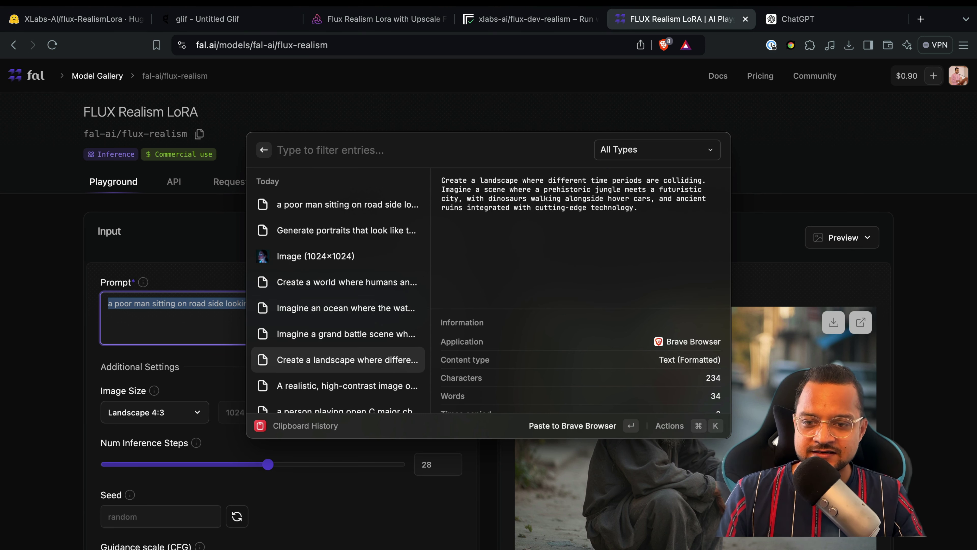
key("Down")
key("Down")
key("Down")
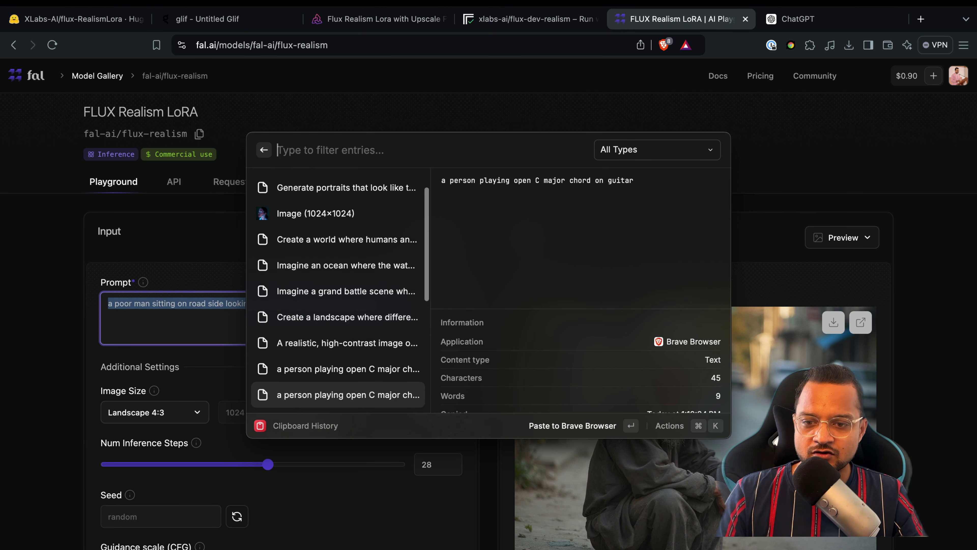
key("Down")
key("Up")
key("Up")
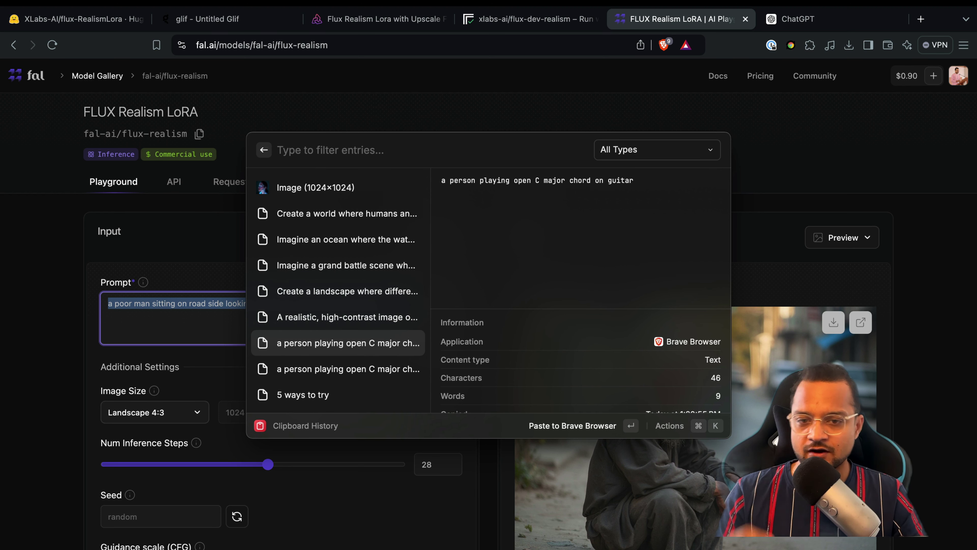
key("Return")
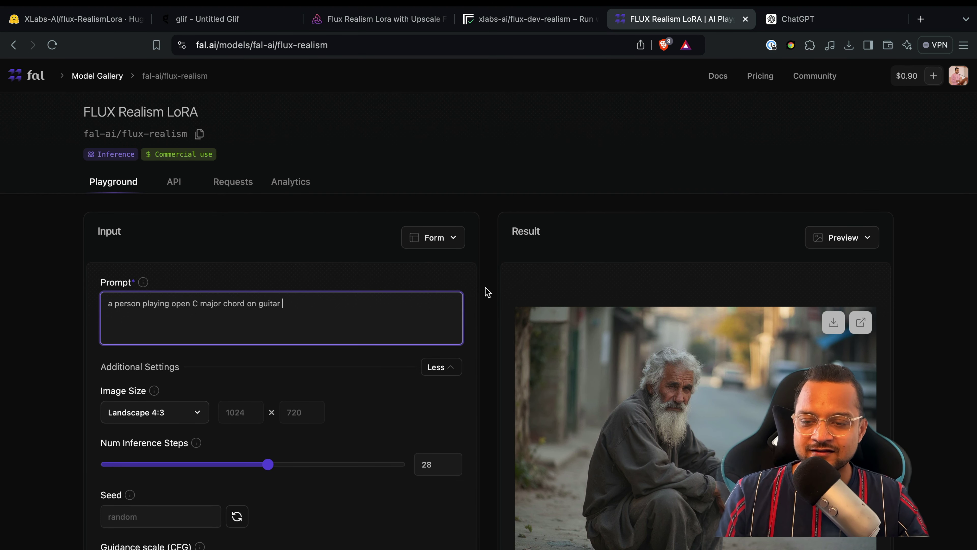
Switch to ChatGPT and open the "Enhancing Image Quality" conversation.
left_click(799, 19)
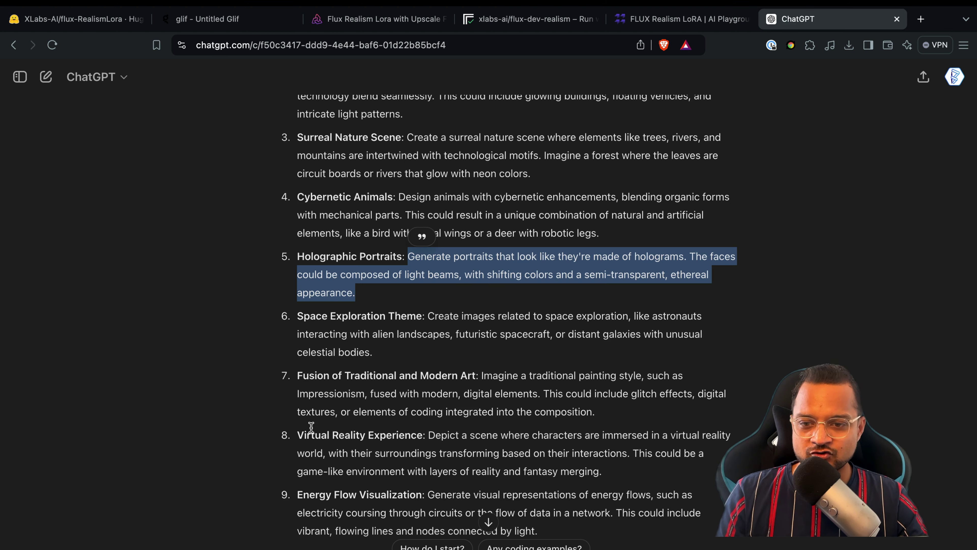
left_click(20, 77)
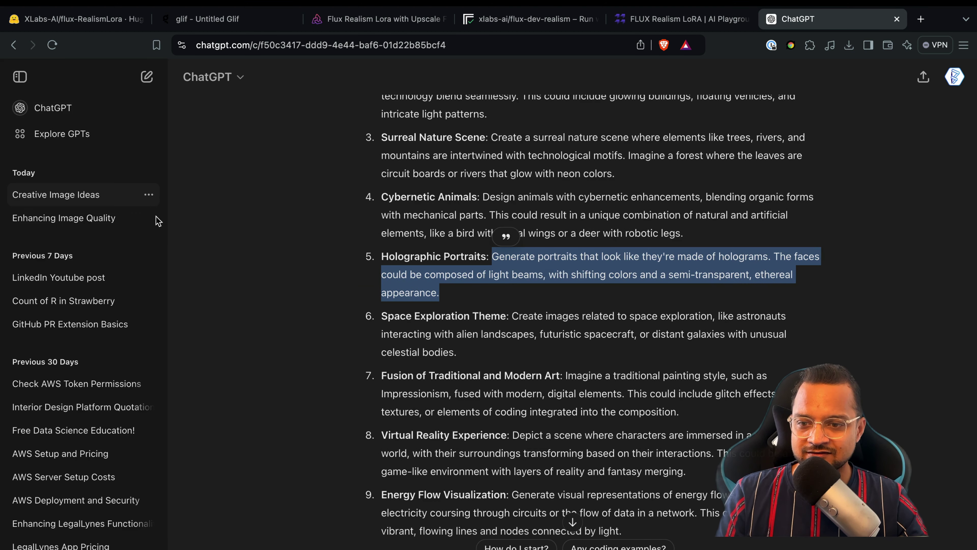
left_click(74, 225)
left_click(21, 77)
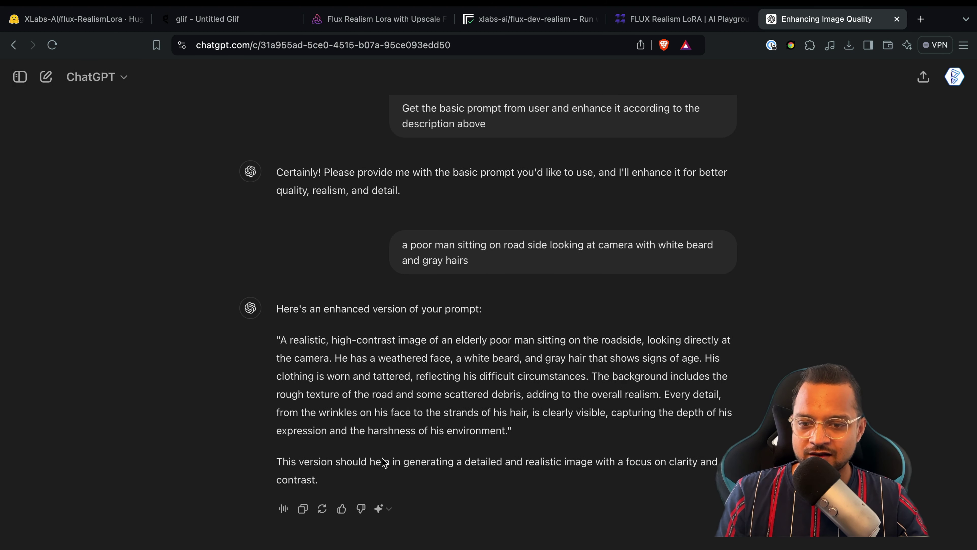
Send the fal.ai prompt "a person playing open C major chord on guitar" to ChatGPT for enhancement.
left_click(640, 19)
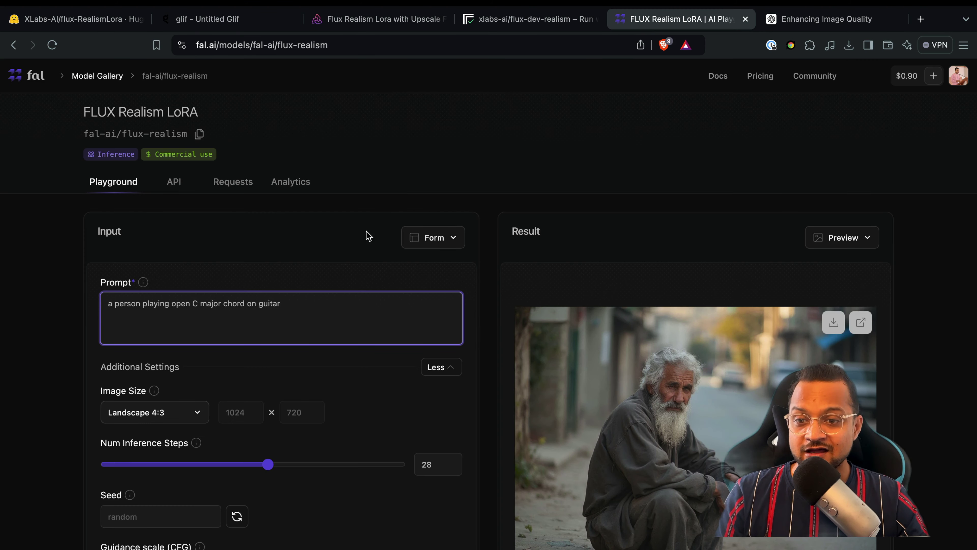
left_click(804, 21)
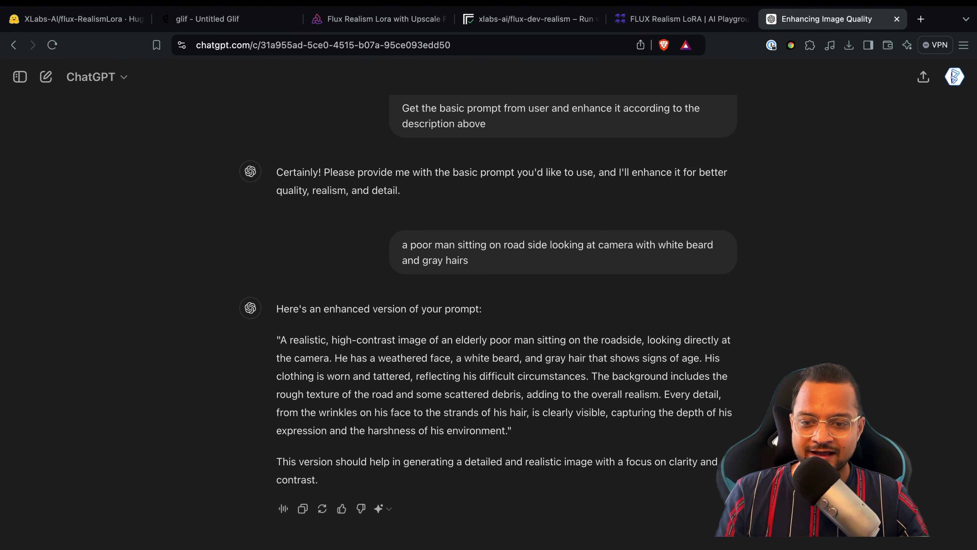
key("Return")
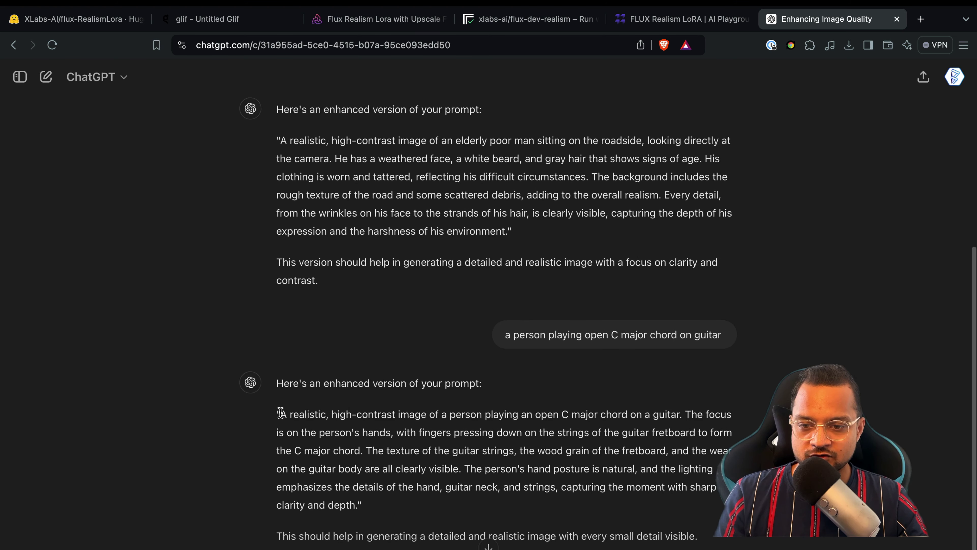
Copy ChatGPT's enhanced guitar prompt, replace the prompt on fal.ai with it and generate the image.
left_click_drag(280, 412, 359, 502)
key("super+c")
left_click(678, 19)
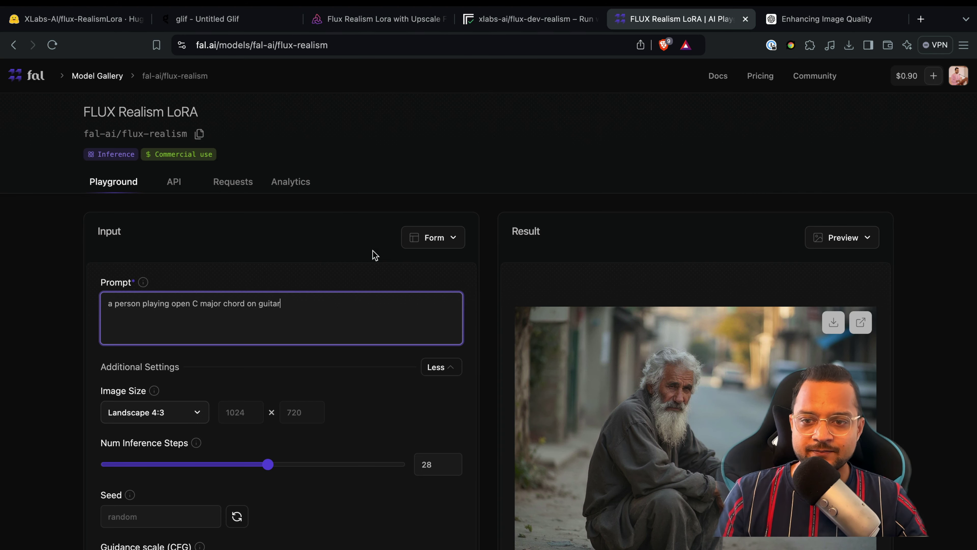
key("super+a")
key("super+v")
key("super+Return")
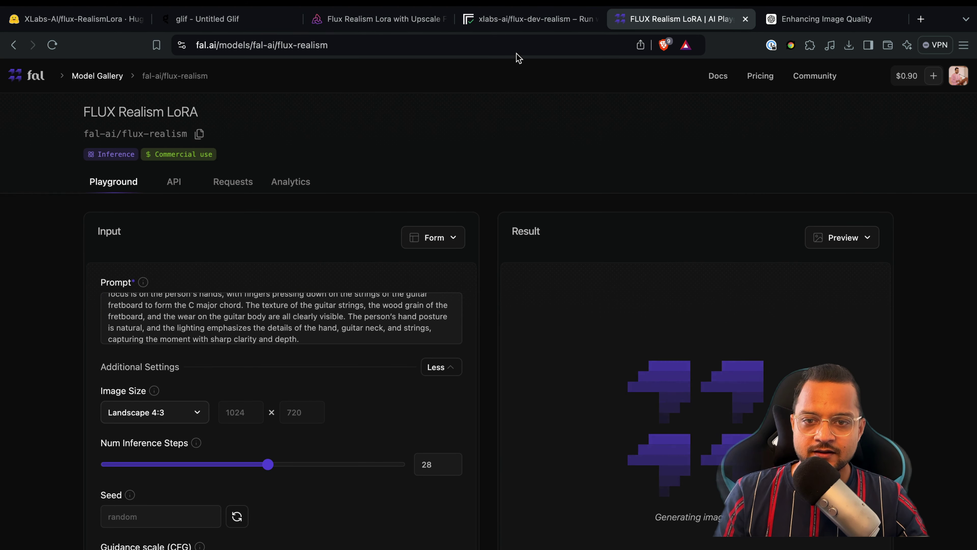
Switch to Replicate, replace the prompt with the enhanced guitar prompt and run the model.
left_click(527, 19)
left_click(338, 190)
key("super+a")
key("super+v")
key("super+Return")
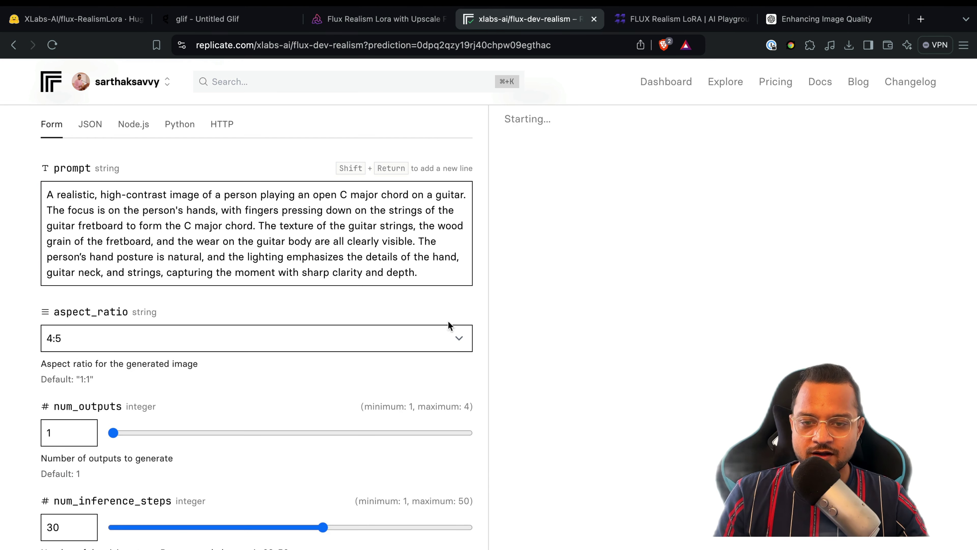
Switch to Segmind, replace the prompt with the enhanced guitar prompt and generate the image.
left_click(383, 20)
scroll(240, 196, "up", 2)
left_click(238, 181)
key("super+a")
key("super+v")
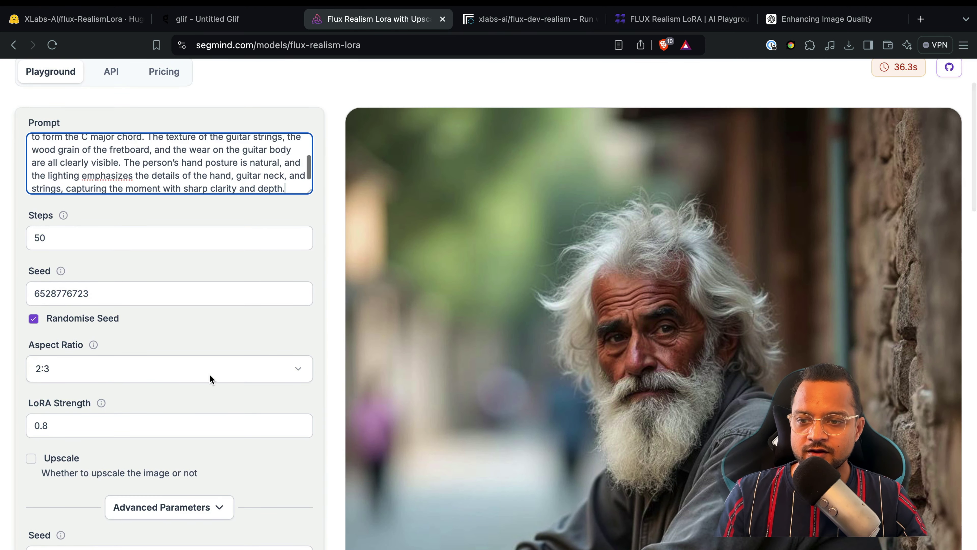
scroll(212, 389, "down", 5)
scroll(211, 442, "down", 2)
left_click(208, 486)
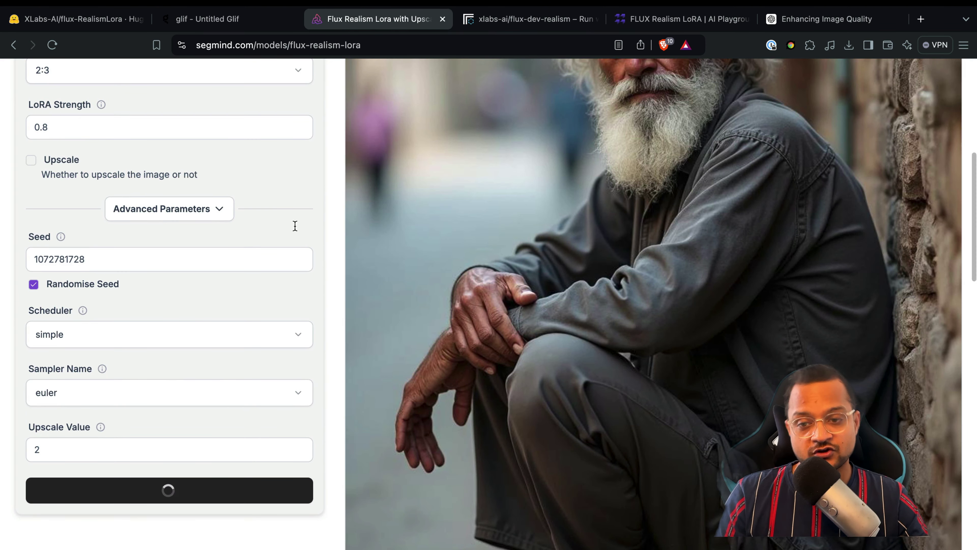
Switch to glif, replace the image description with the enhanced guitar prompt and run the glif.
left_click(230, 20)
scroll(334, 215, "up", 5)
key("super+a")
key("super+v")
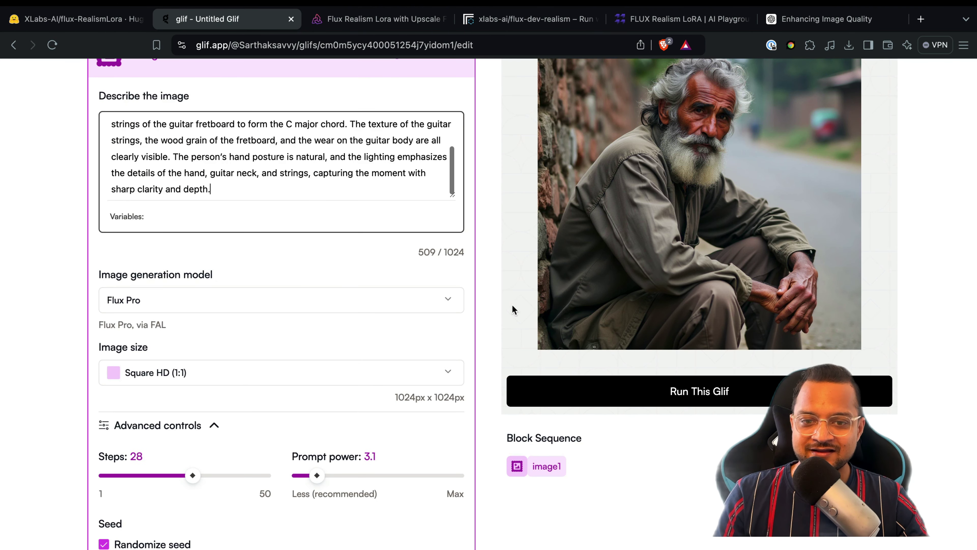
left_click(600, 391)
Switch to Hugging Face, replace the Inference API prompt with the enhanced guitar prompt and compute the image.
key("super+1")
left_click(678, 190)
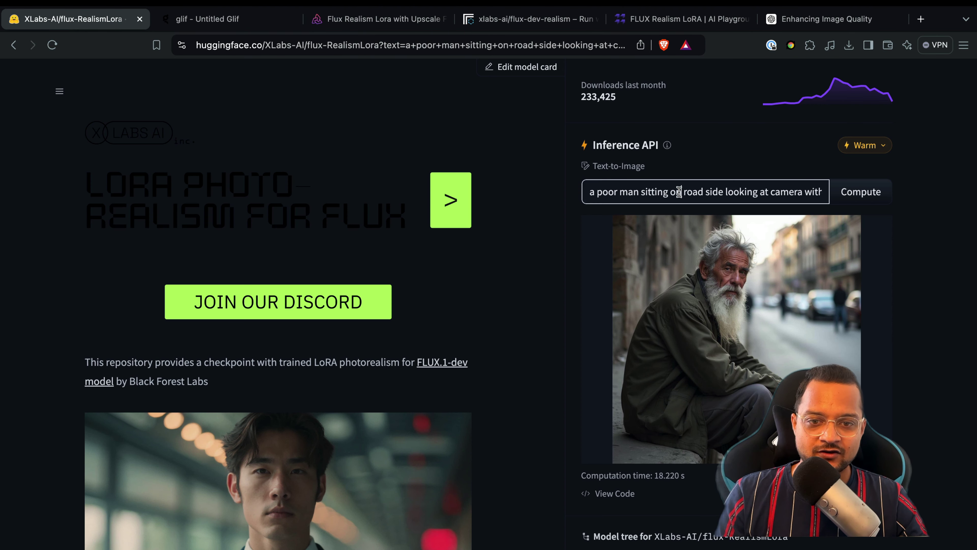
key("super+a")
key("super+v")
left_click(857, 192)
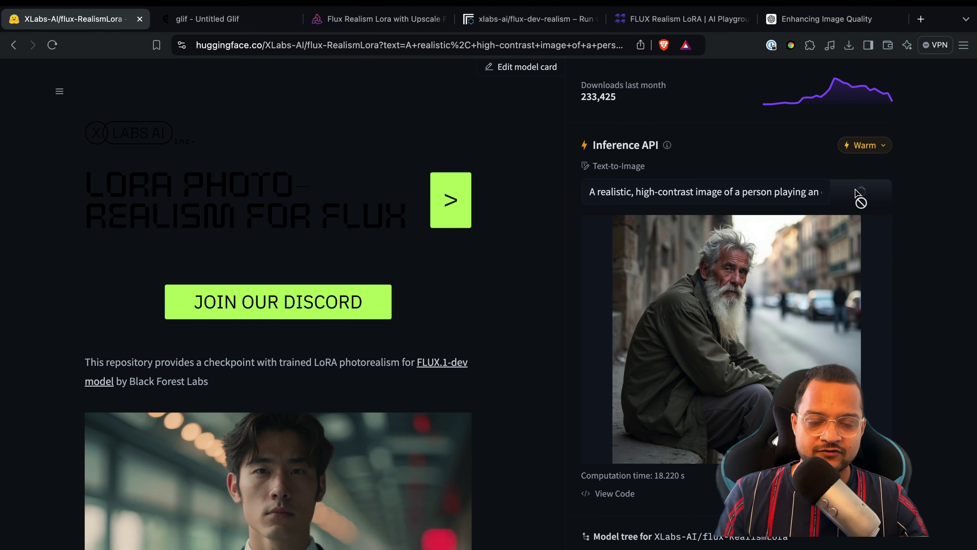
Examine the finger placement in the guitar images generated on fal.ai and Replicate.
left_click(656, 20)
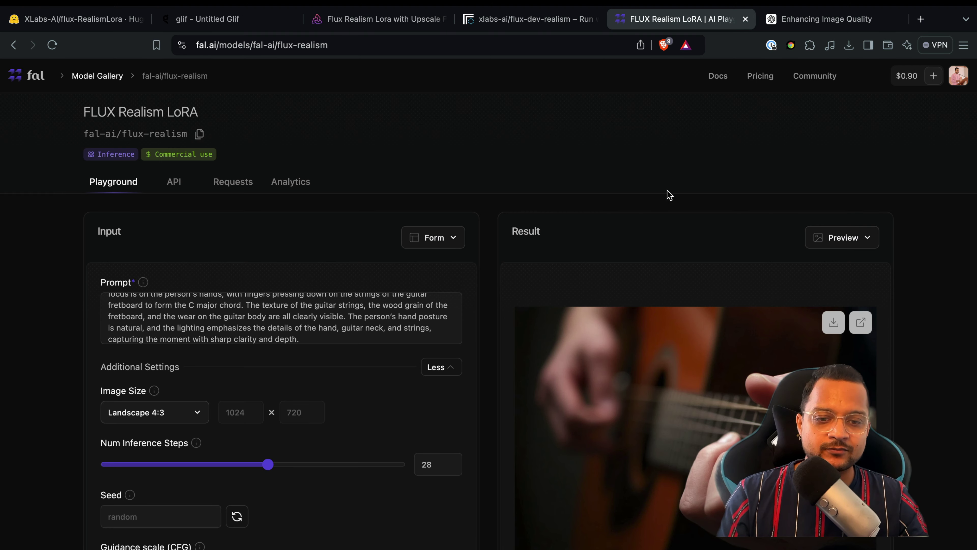
scroll(665, 192, "down", 3)
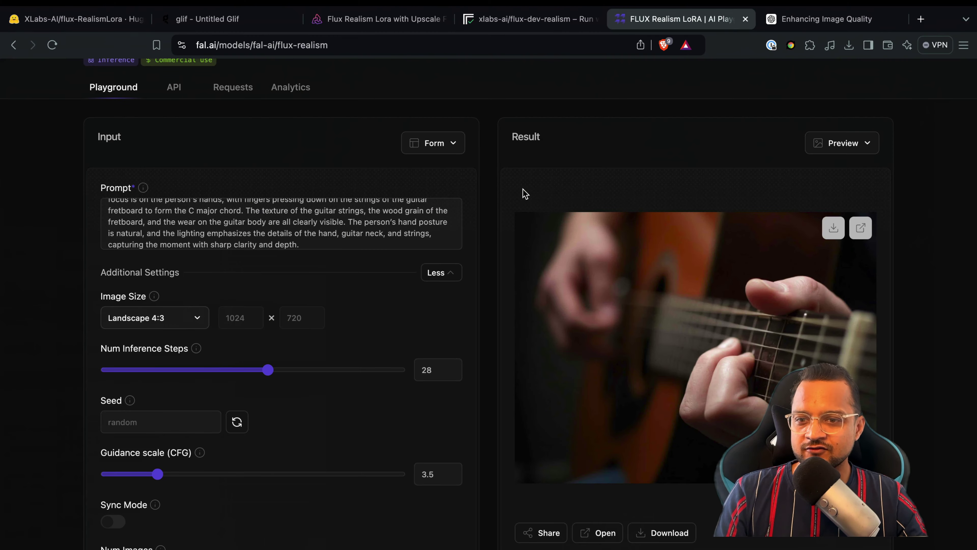
scroll(521, 192, "up", 3)
left_click(495, 21)
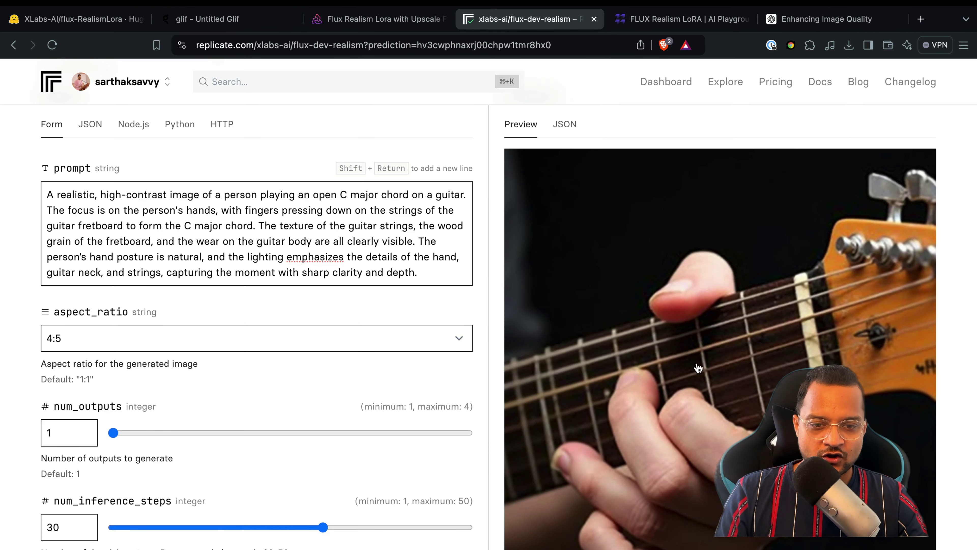
scroll(661, 385, "down", 2)
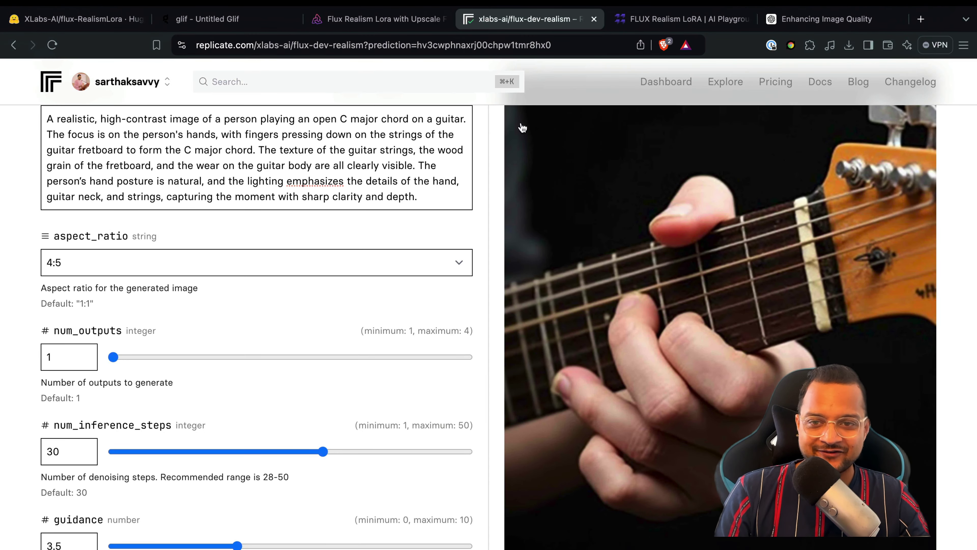
Compare the hands in Segmind's guitar image with those in the fal.ai image.
left_click(378, 20)
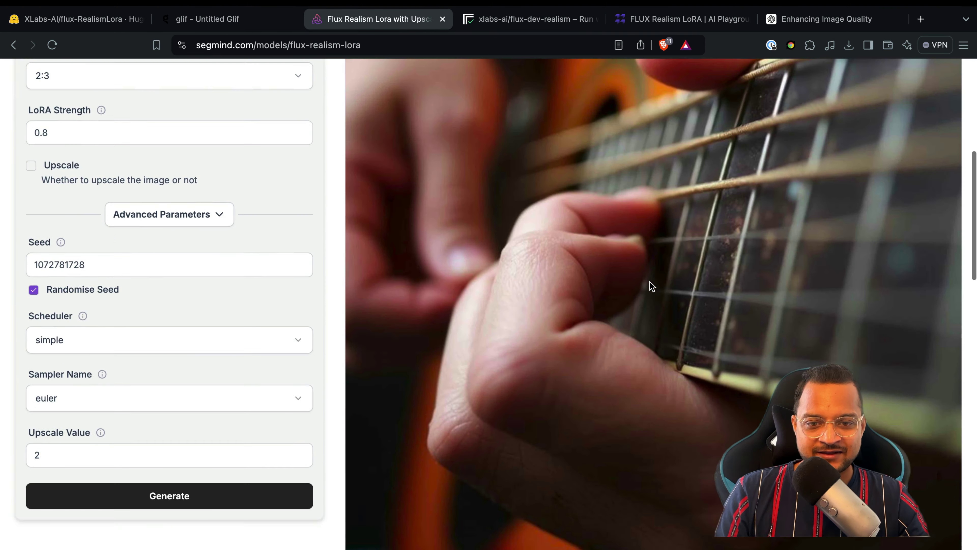
scroll(649, 282, "up", 3)
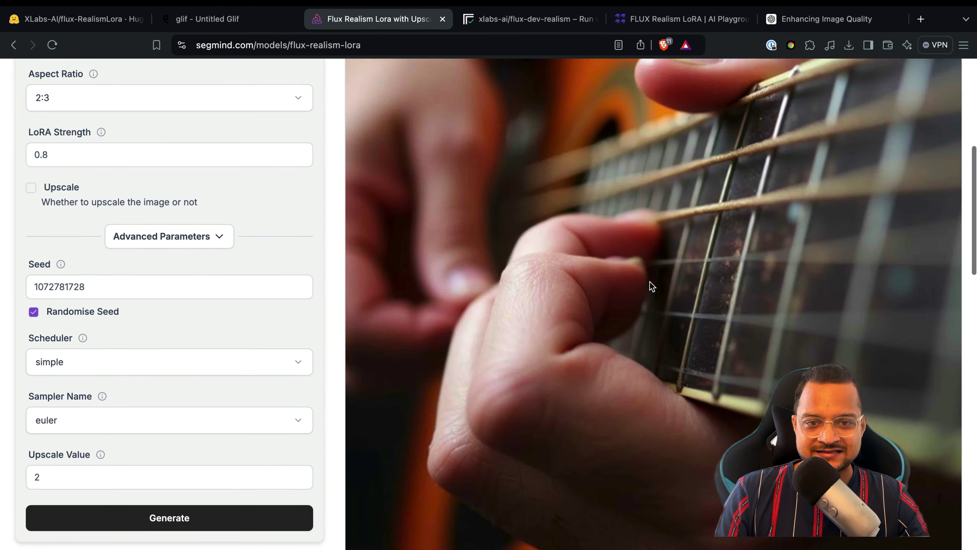
left_click(674, 20)
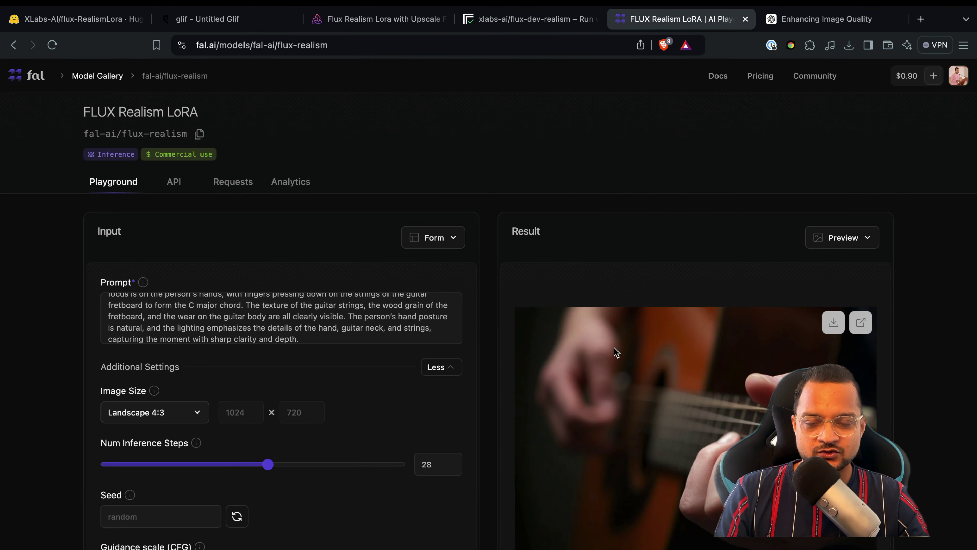
scroll(613, 348, "down", 2)
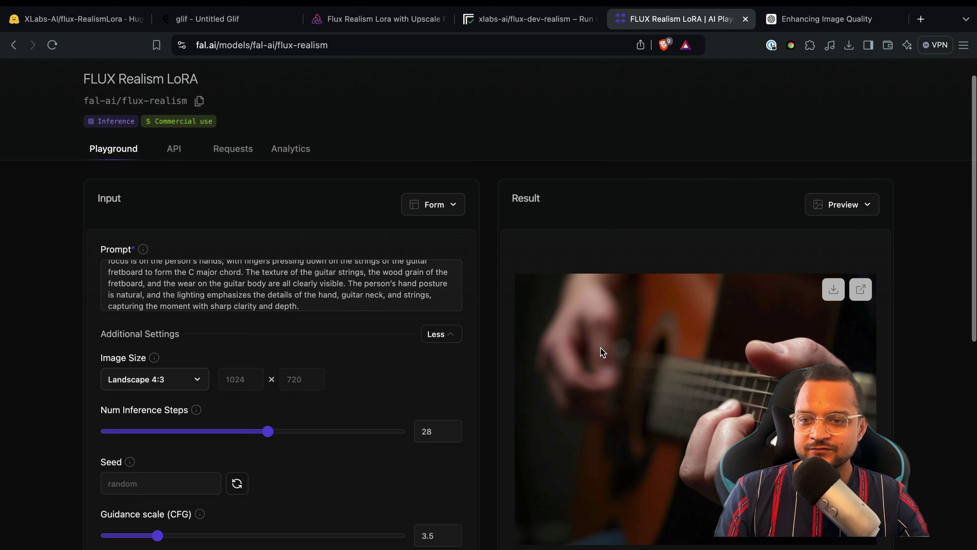
left_click(339, 21)
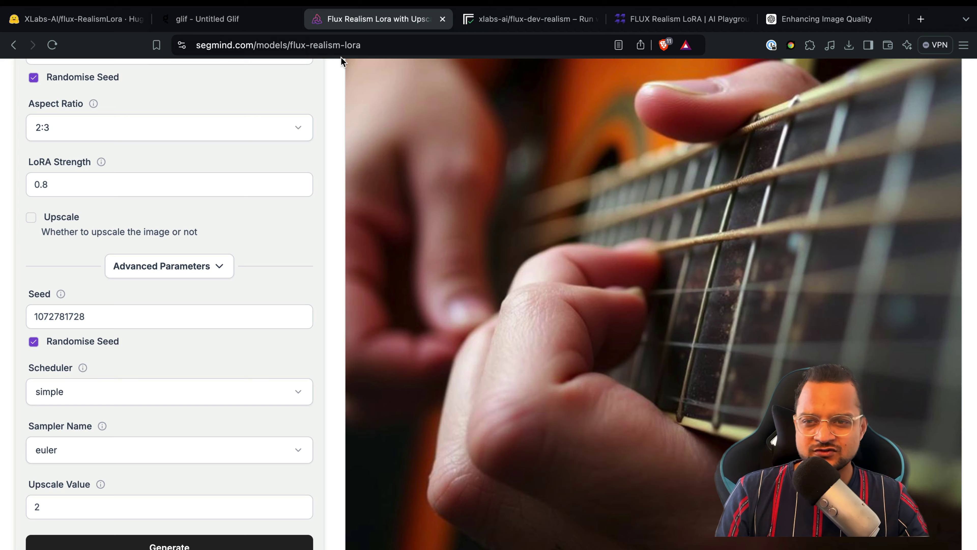
Examine the fingers and strings in the guitar image generated on glif.
left_click(255, 23)
scroll(796, 276, "up", 3)
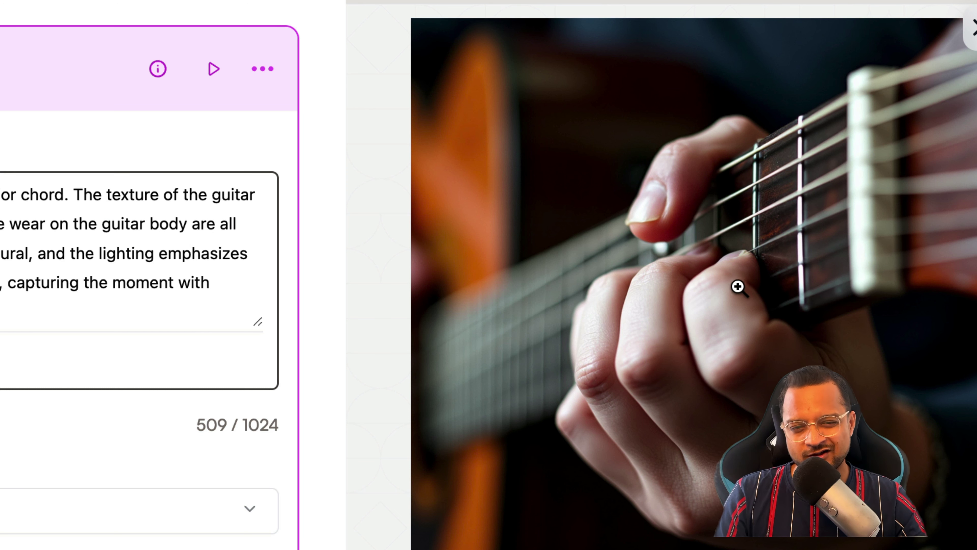
scroll(682, 281, "down", 3)
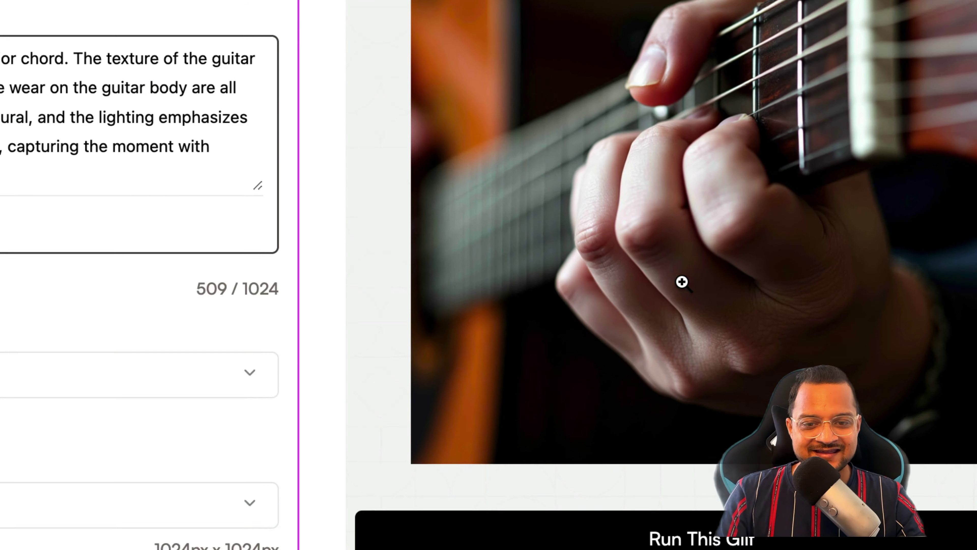
scroll(681, 281, "down", 1)
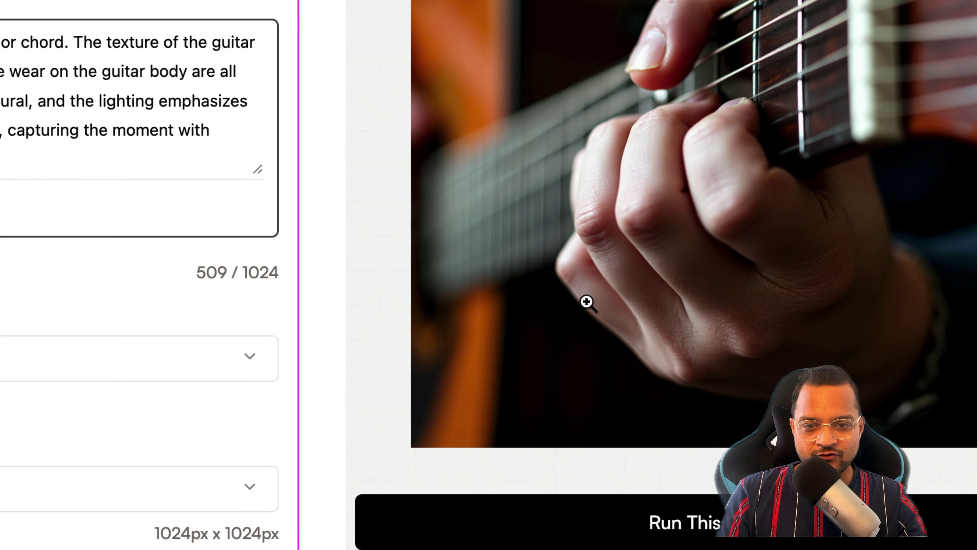
scroll(798, 257, "up", 4)
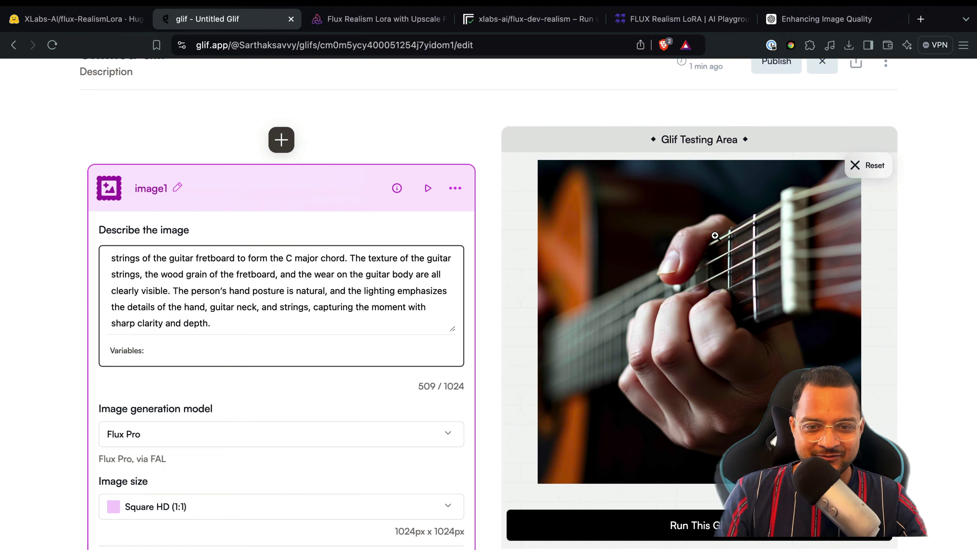
Compare the Hugging Face guitar image with the fal.ai and Segmind results.
left_click(77, 19)
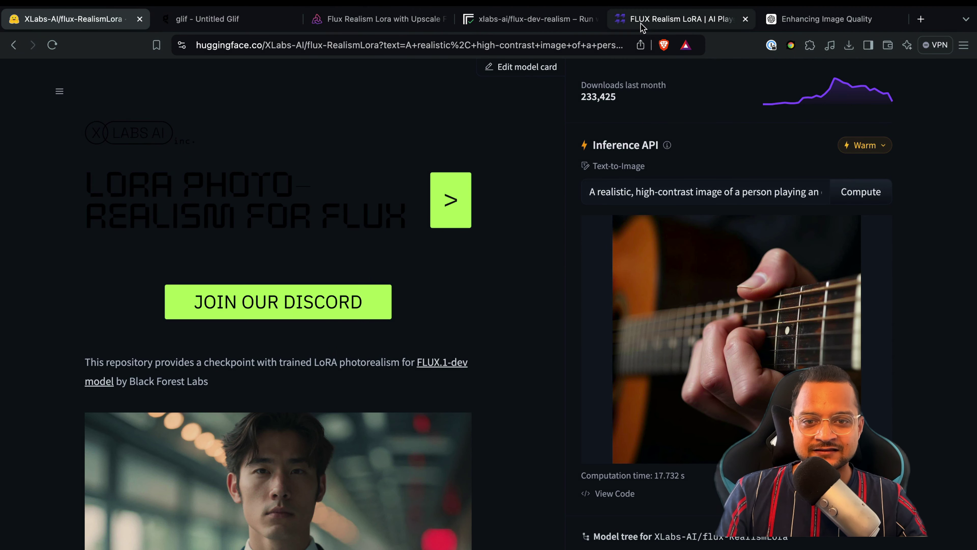
left_click(642, 23)
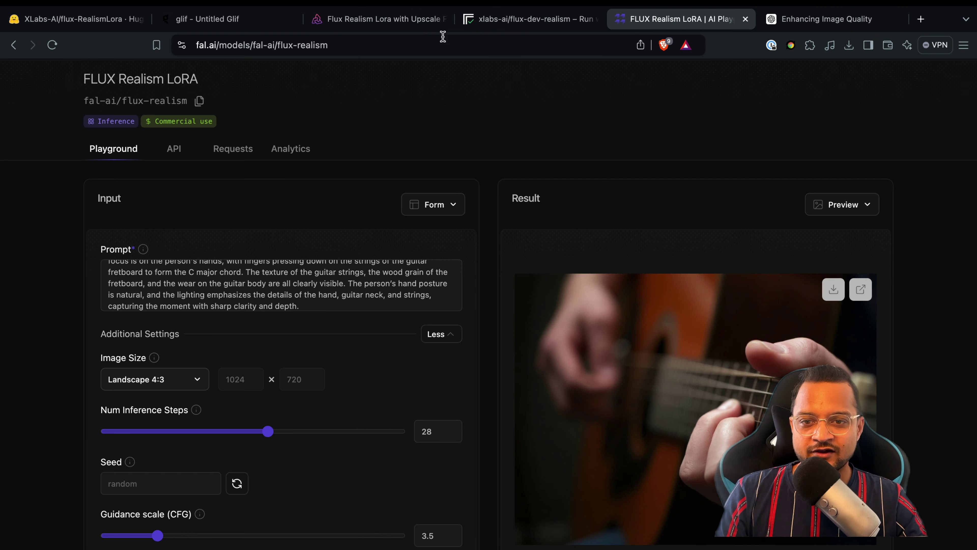
left_click(368, 22)
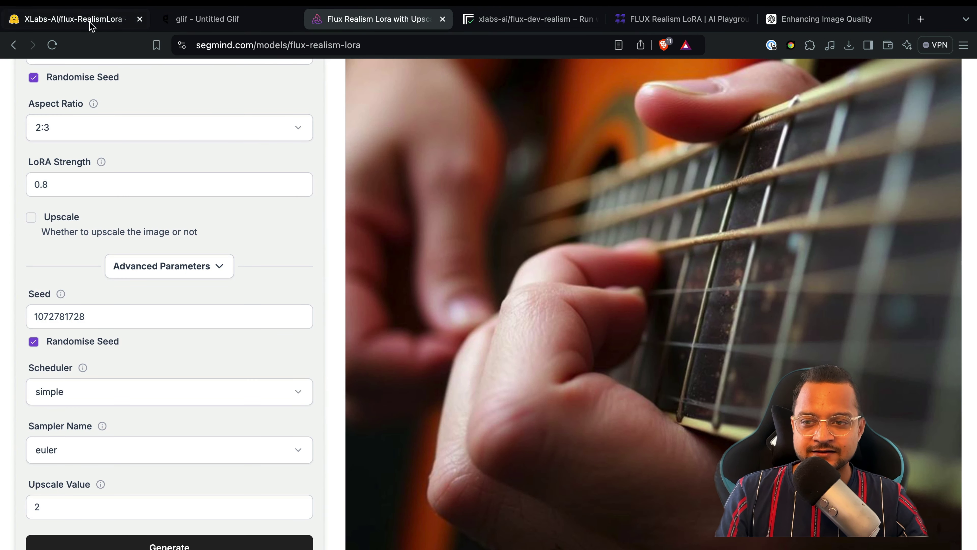
left_click(73, 20)
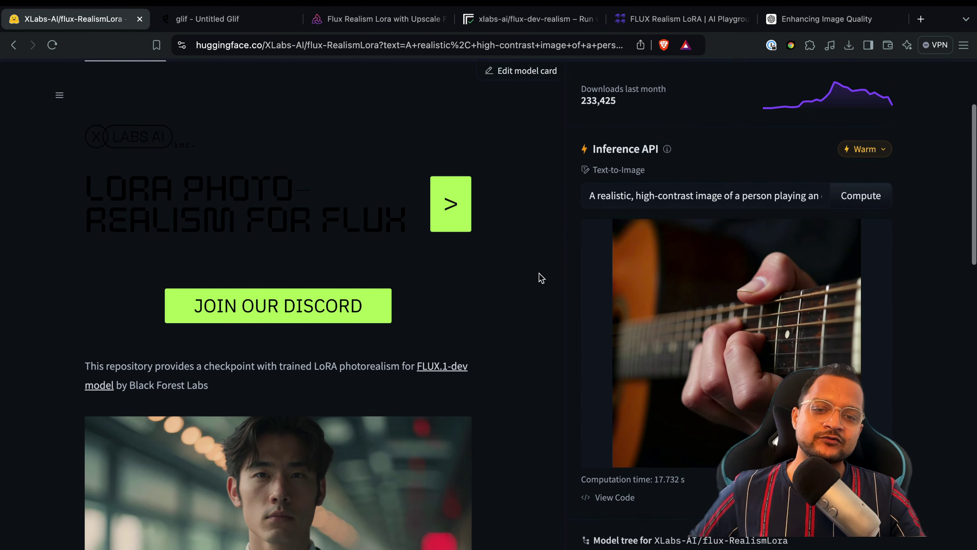
scroll(538, 277, "up", 5)
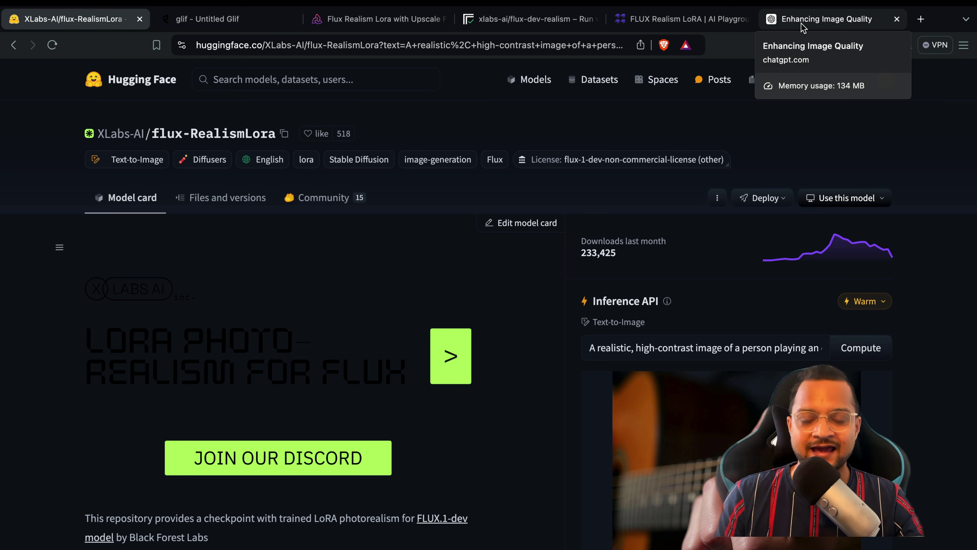
Switch to ChatGPT and send "a superman flying over city having a bunny at his head" for enhancement.
left_click(823, 19)
scroll(553, 433, "down", 2)
left_click(493, 520)
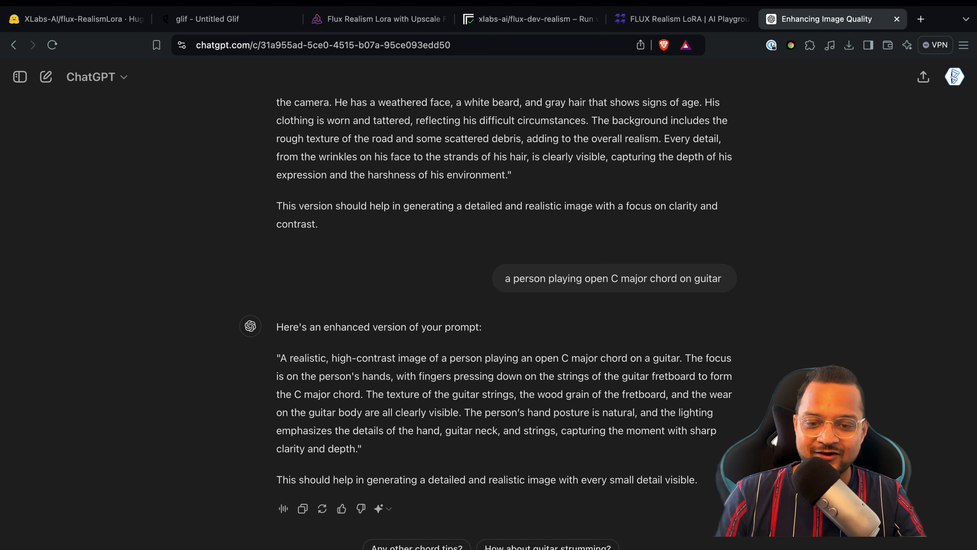
key("Return")
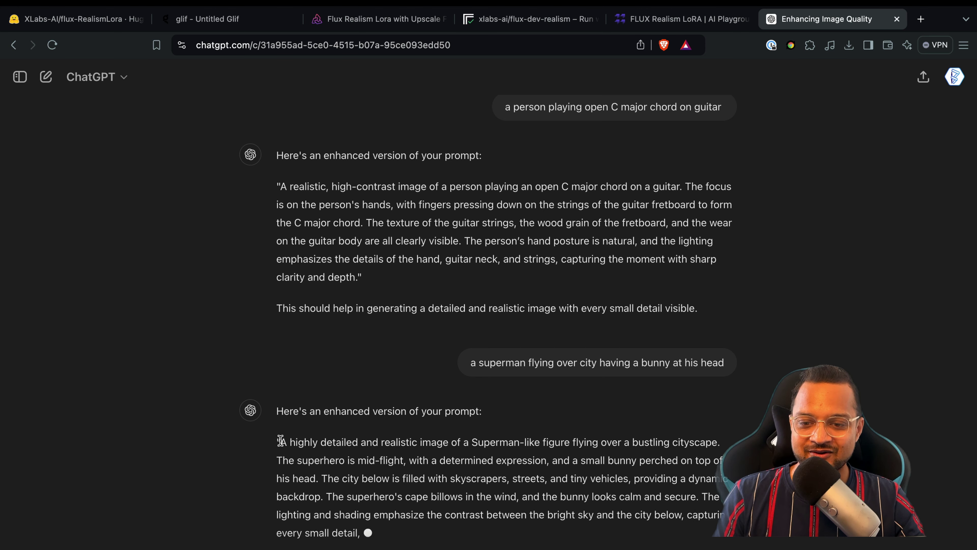
Copy the enhanced Superman-and-bunny prompt from the ChatGPT reply, without its quotation marks or the closing remark.
left_click_drag(282, 441, 679, 467)
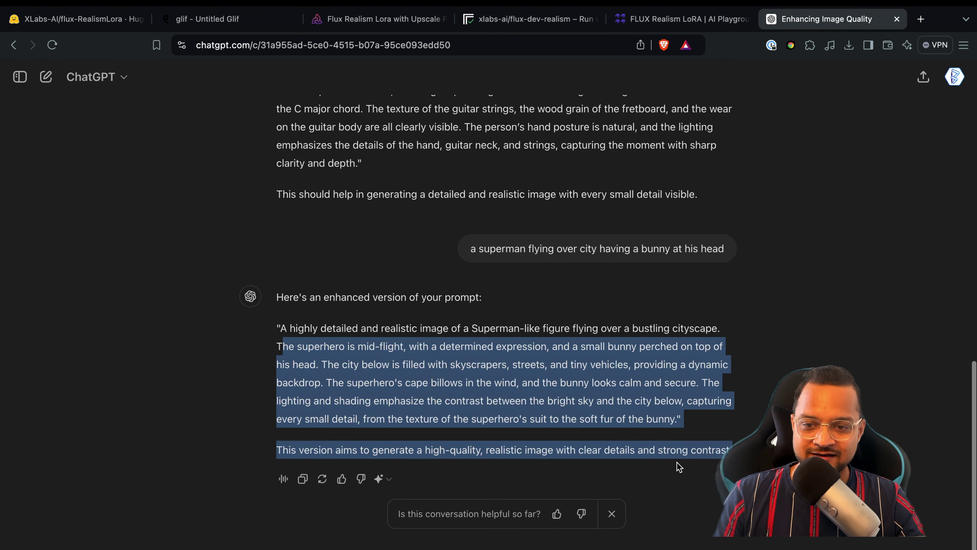
left_click(283, 339)
left_click_drag(280, 328, 675, 416)
key("super+c")
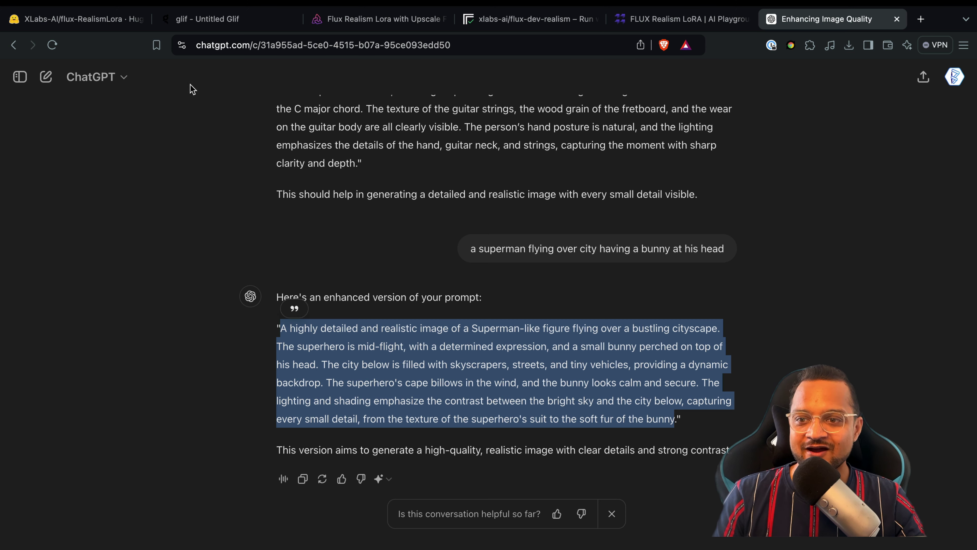
Switch to glif, replace the guitar prompt with the copied Superman prompt and run the glif with Flux Pro.
left_click(87, 23)
left_click(685, 347)
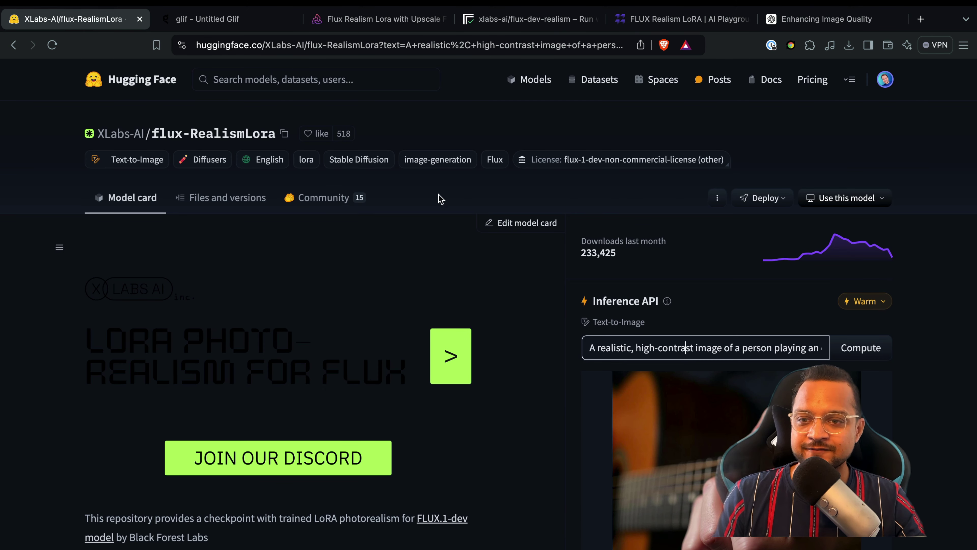
left_click(207, 19)
key("super+a")
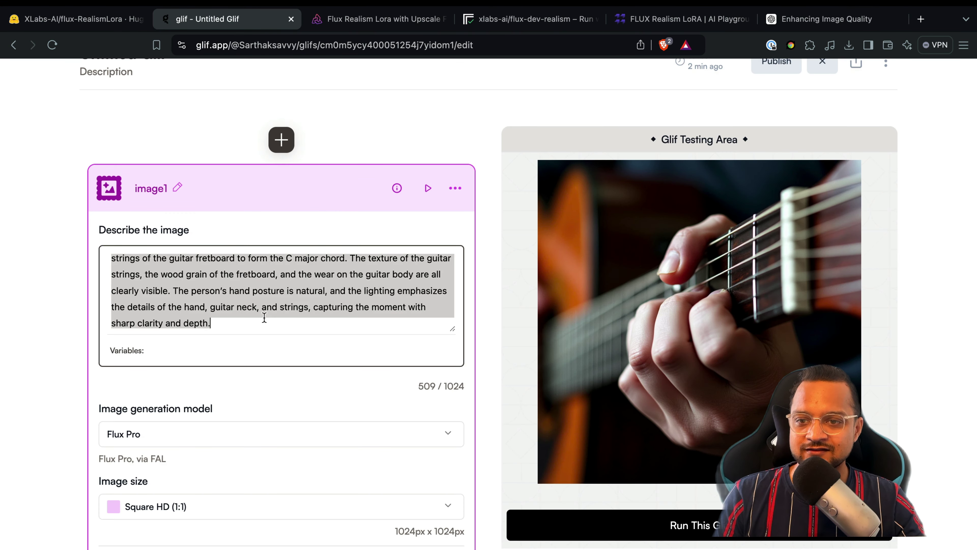
key("super+v")
scroll(429, 353, "down", 10)
scroll(580, 223, "up", 8)
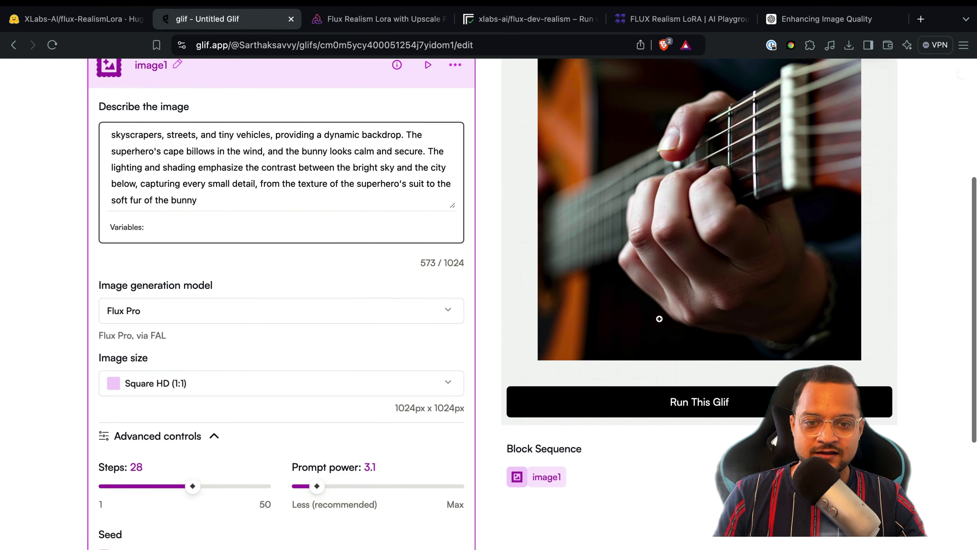
scroll(659, 318, "up", 3)
left_click(678, 475)
Switch to Replicate's flux-dev-realism, replace its prompt with the copied Superman prompt and run the model.
left_click(531, 19)
left_click(315, 198)
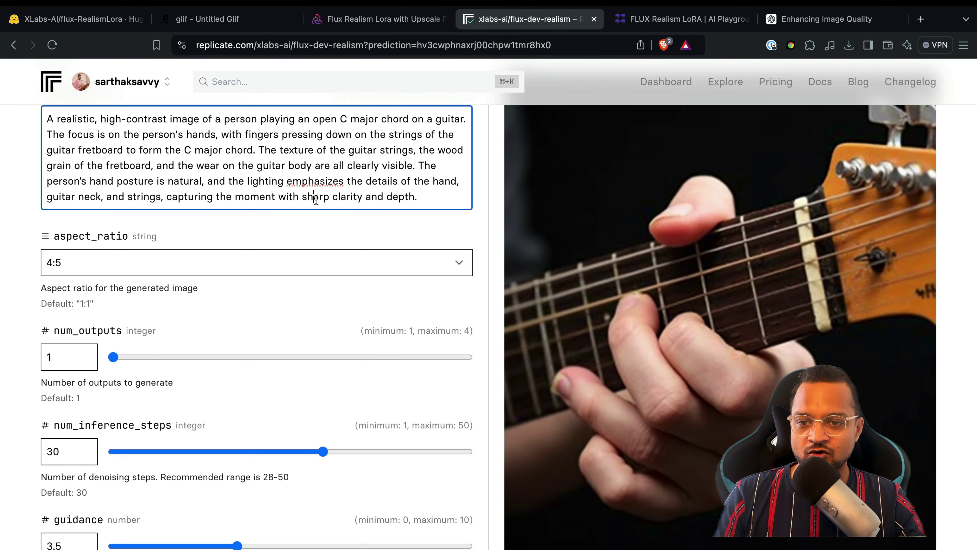
key("super+a")
key("super+v")
key("Return")
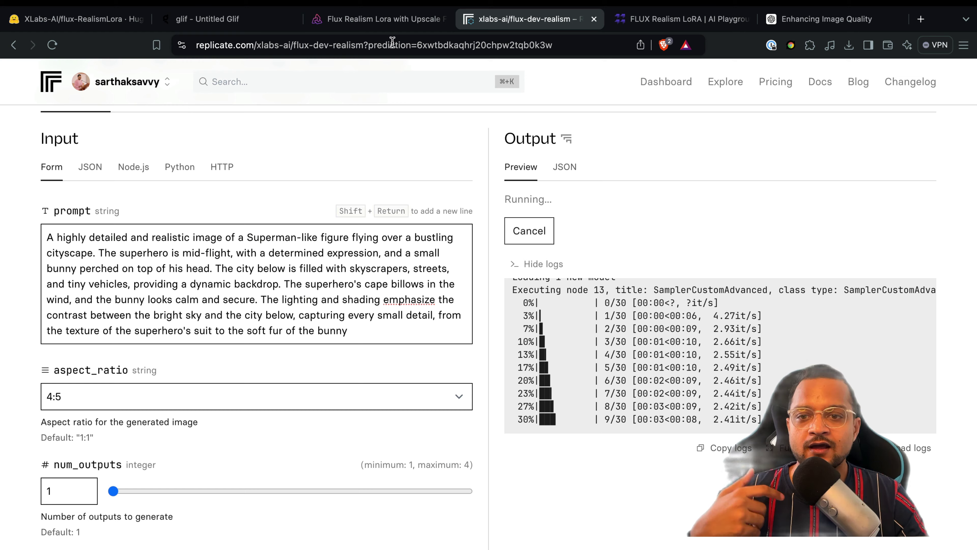
Review the Segmind, fal.ai and Hugging Face model pages with their guitar images.
left_click(383, 19)
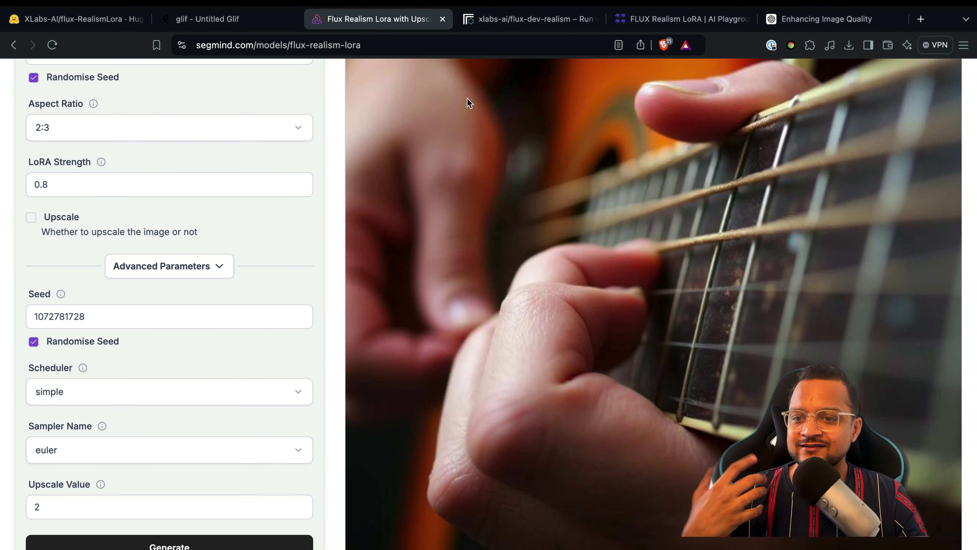
left_click(700, 20)
left_click(88, 21)
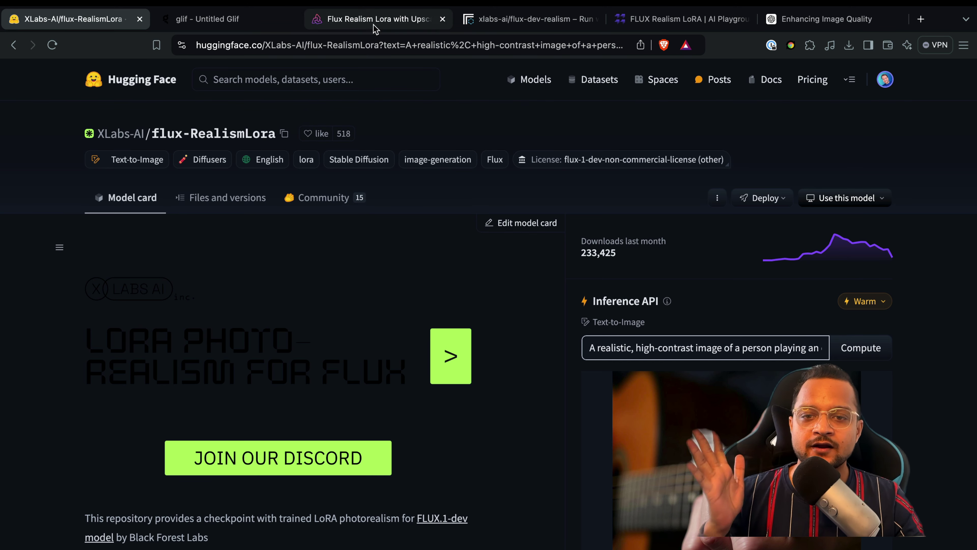
left_click(388, 20)
left_click(654, 22)
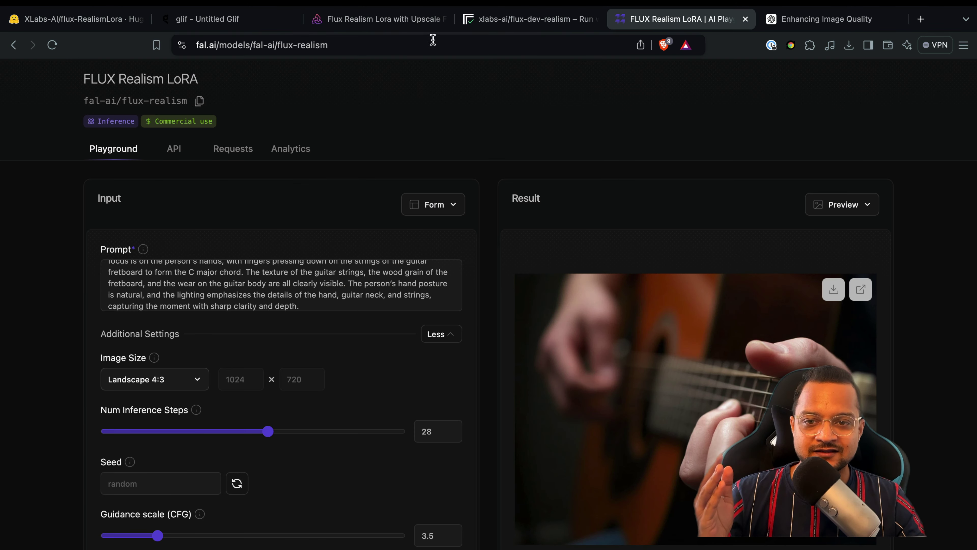
left_click(426, 21)
left_click(77, 21)
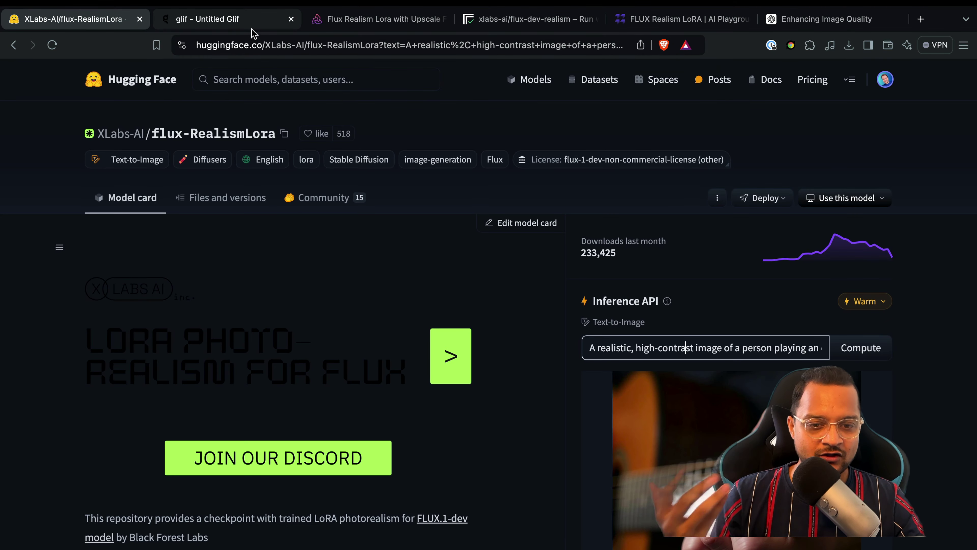
Compare the Superman image on glif with the one on Replicate, including Replicate's generation time and logs.
left_click(253, 23)
left_click(534, 19)
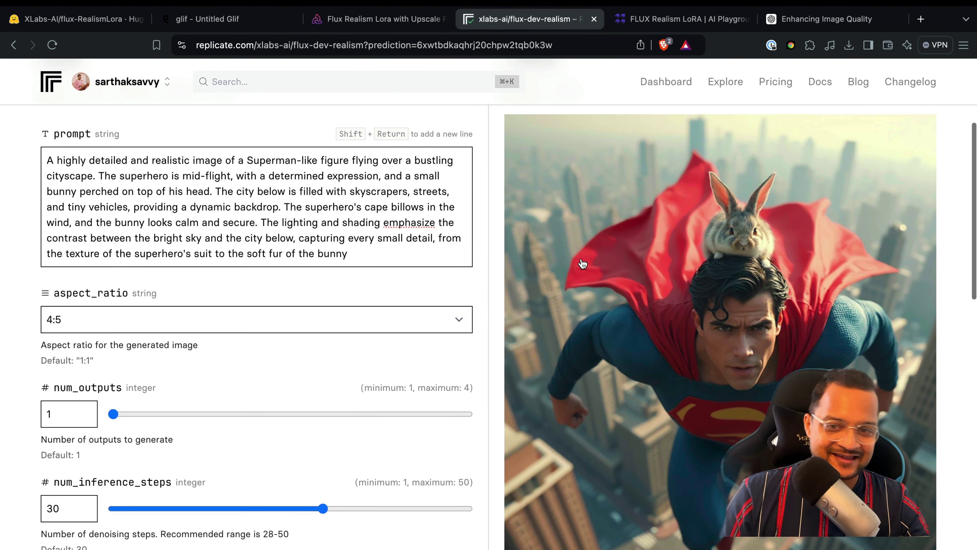
left_click(217, 20)
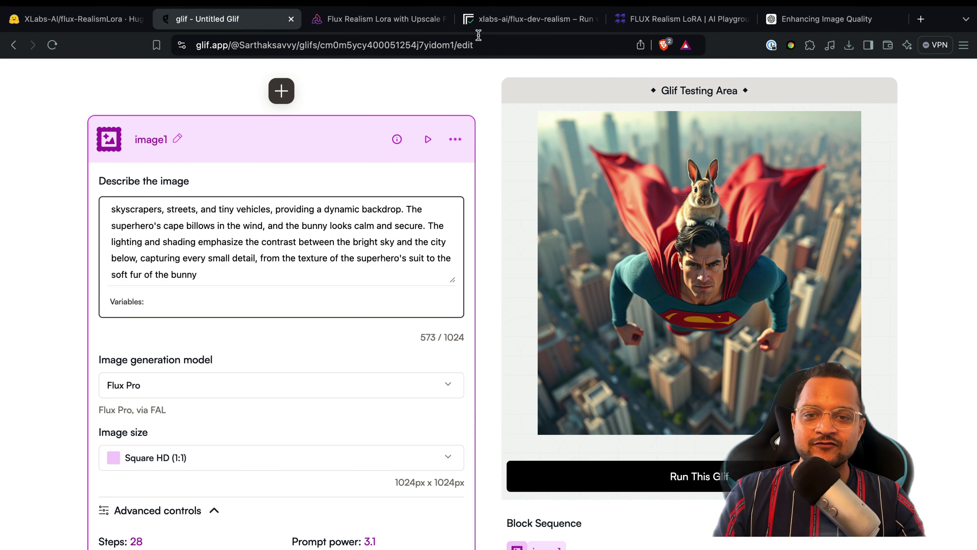
left_click(484, 24)
scroll(659, 178, "down", 12)
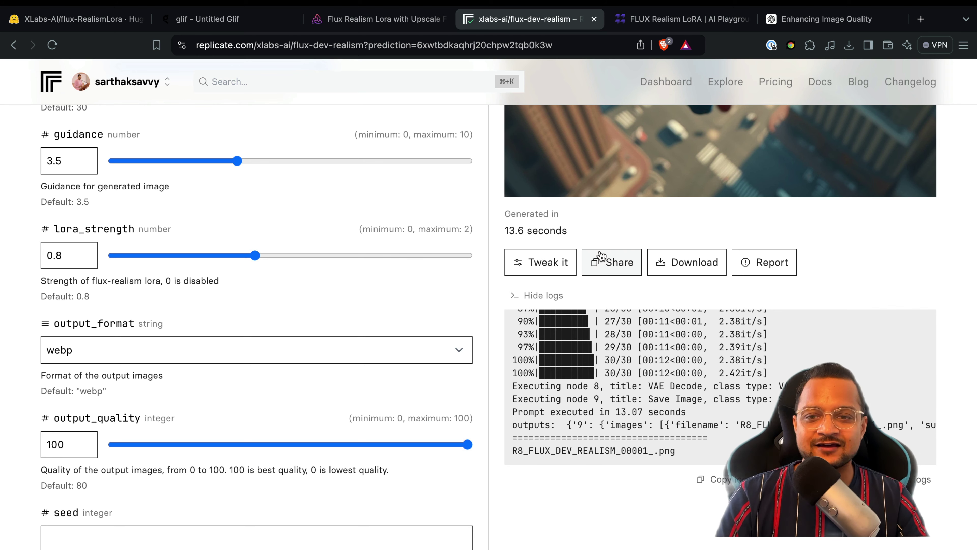
Revisit Segmind's Flux Realism Lora playground and the Hugging Face flux-RealismLora page.
key("ctrl+shift+Tab")
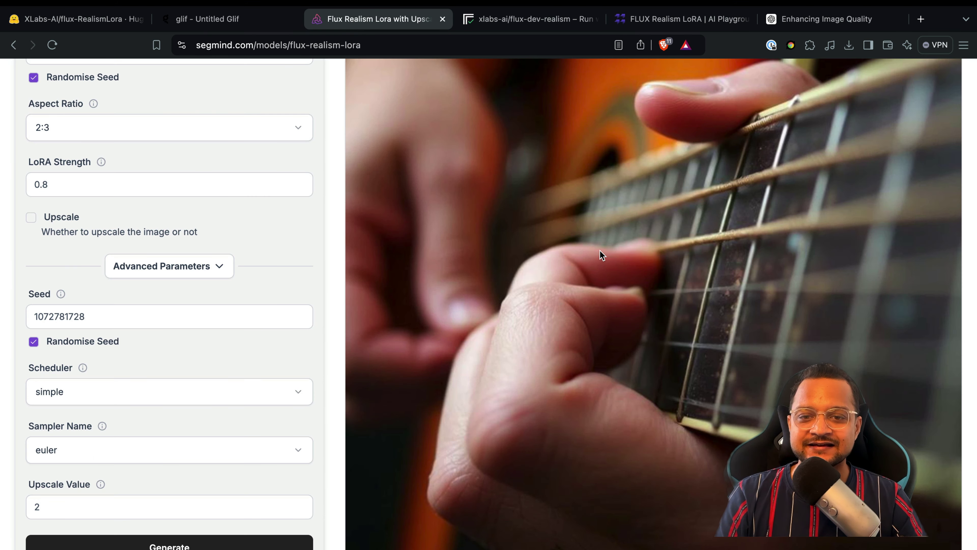
scroll(600, 251, "up", 10)
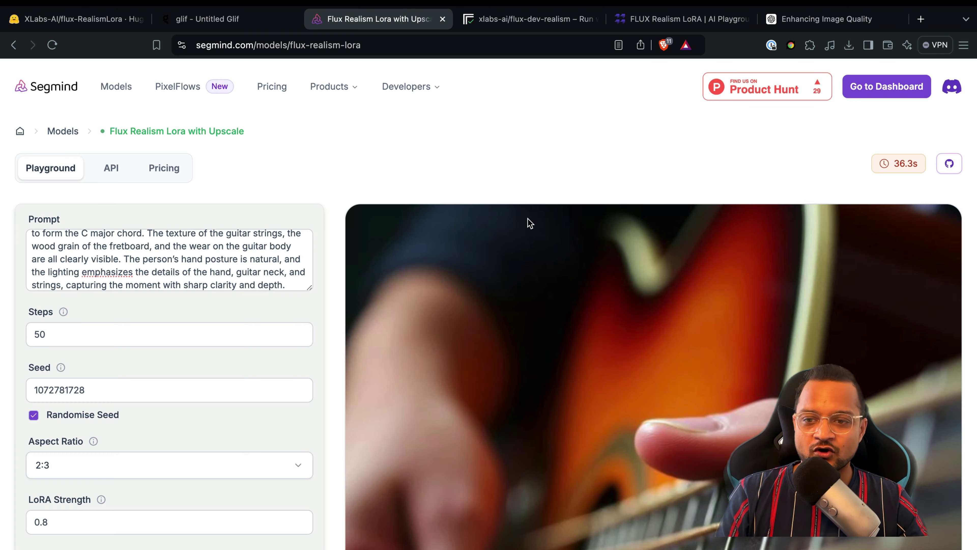
scroll(527, 218, "down", 15)
left_click(96, 20)
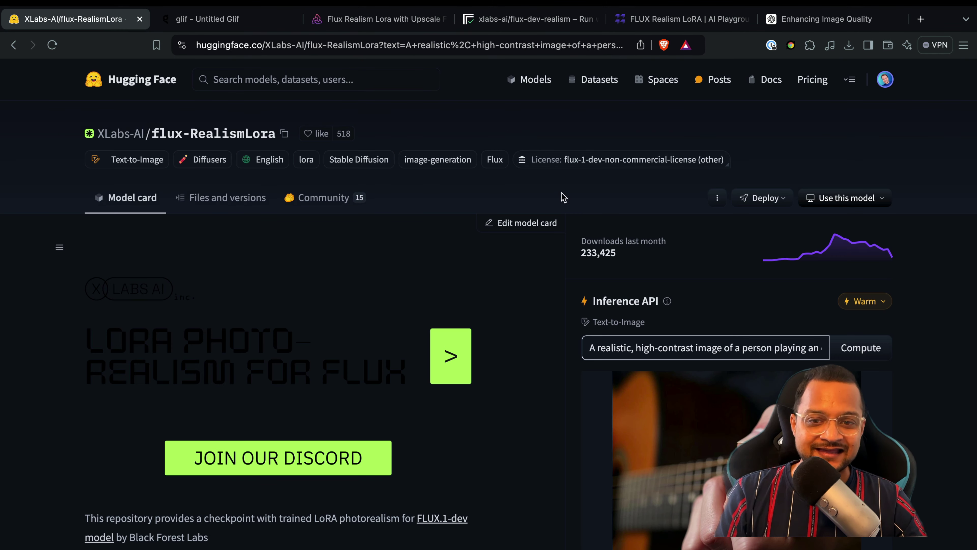